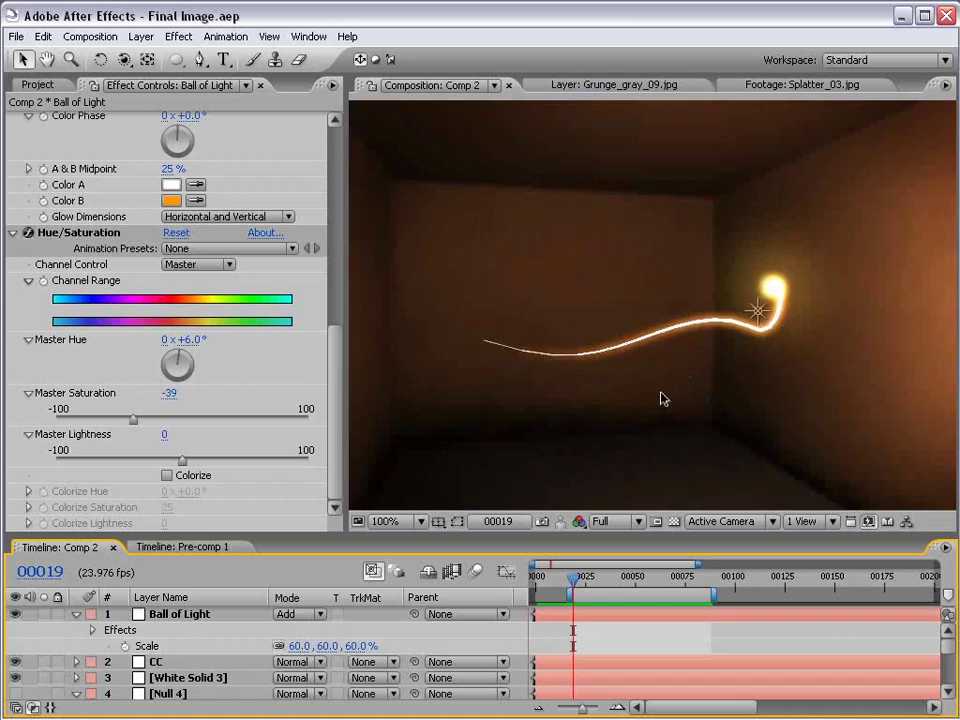
Step: Preview the light-streak animation in Comp 2, with the composition view maximized and at 50% zoom
{"action": "key", "text": "grave"}
{"action": "key", "text": "space"}
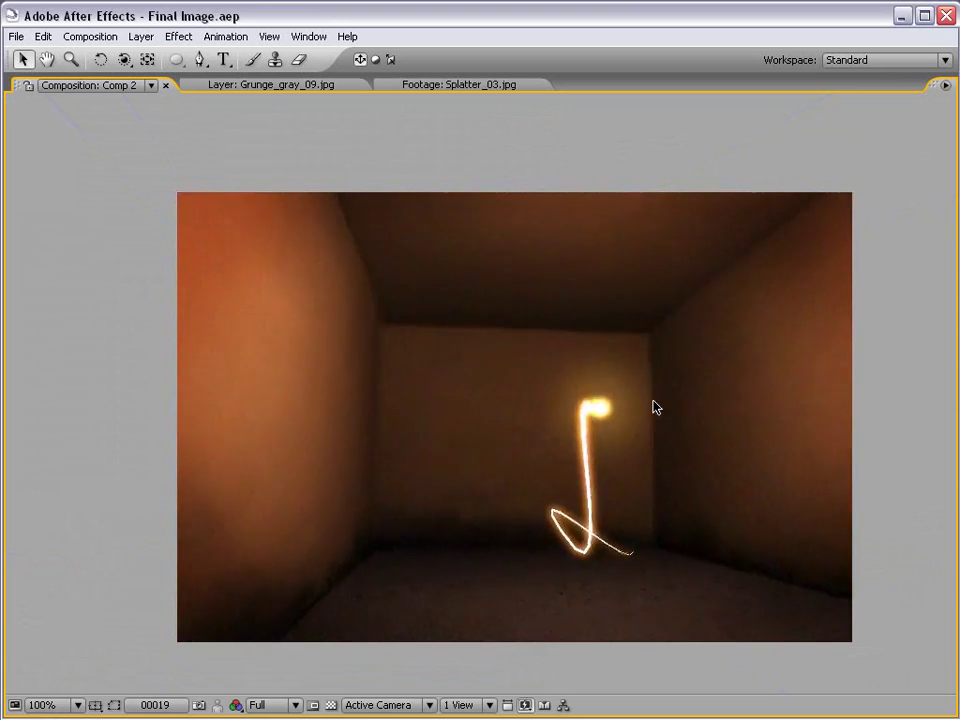
{"action": "key", "text": "grave"}
{"action": "key", "text": "comma"}
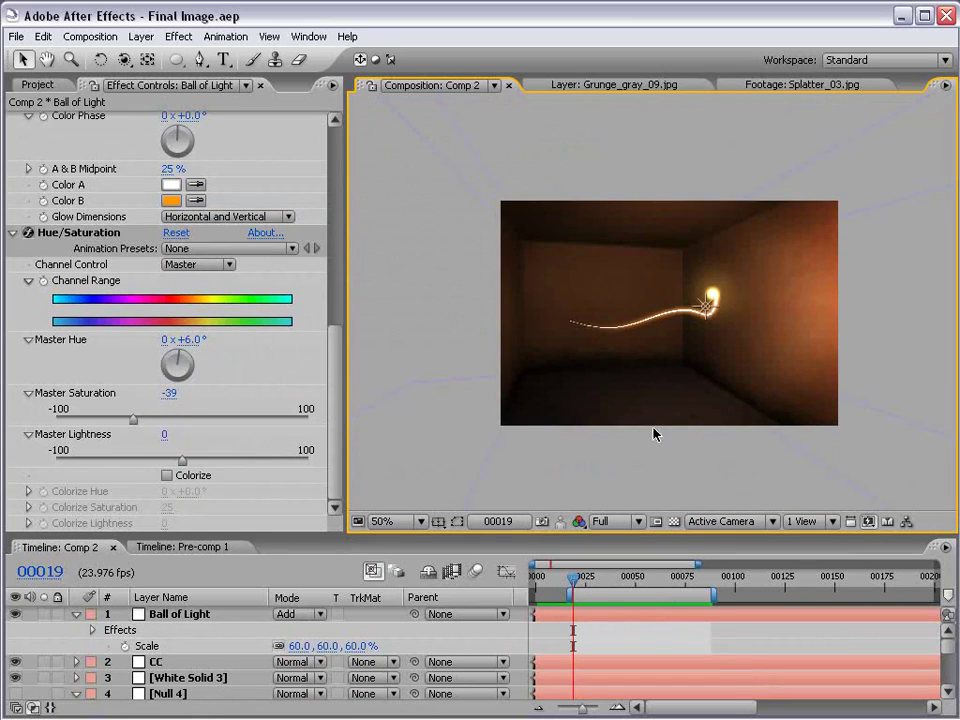
{"action": "key", "text": "space"}
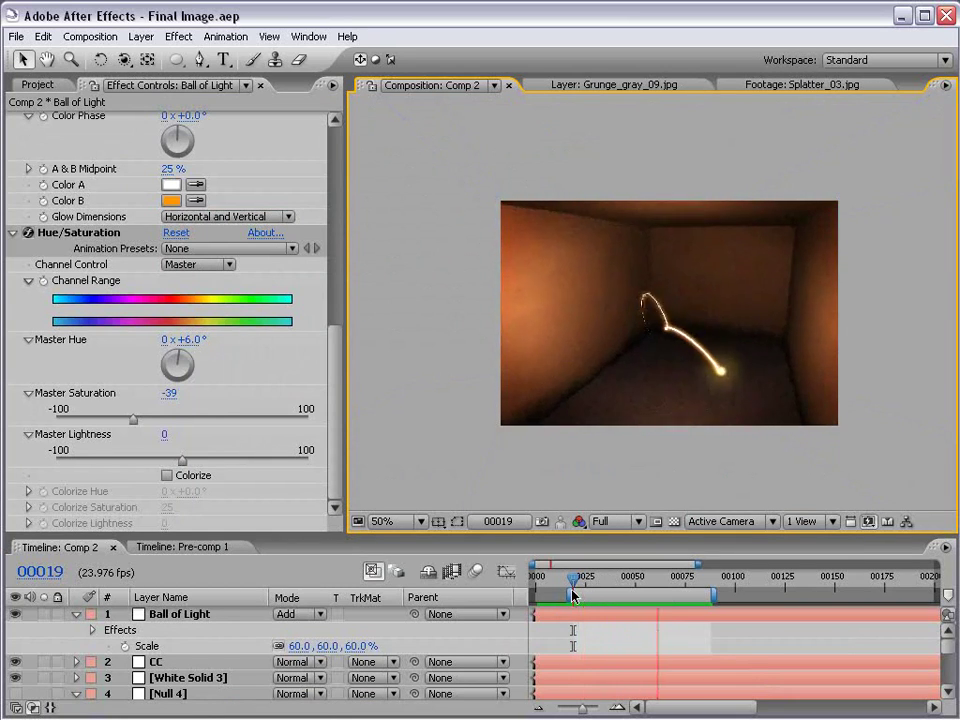
{"action": "left_click", "coordinate": [572, 592]}
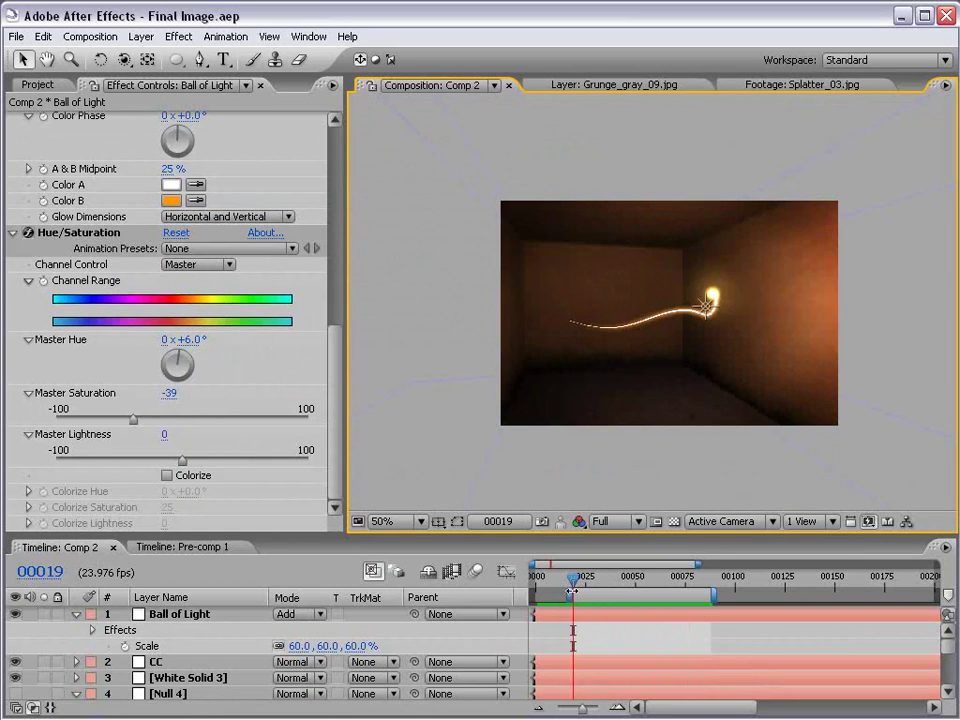
{"action": "key", "text": "period"}
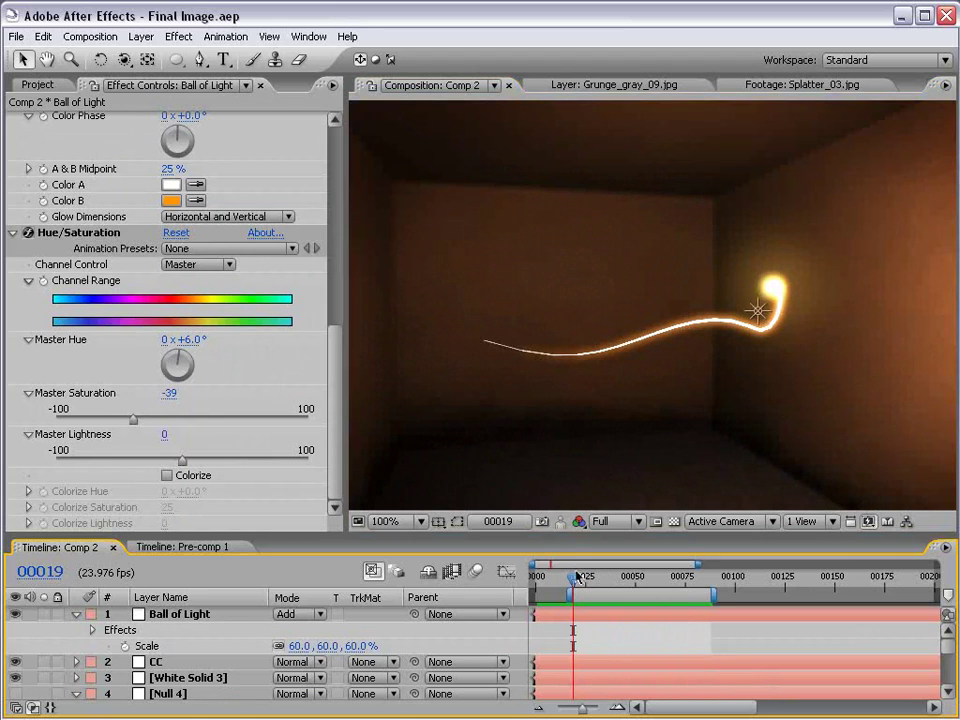
Step: Collapse the Ball of Light and Null 4 layers in Comp 2, and preview the title animation in Pre-comp 1
{"action": "left_click", "coordinate": [72, 614]}
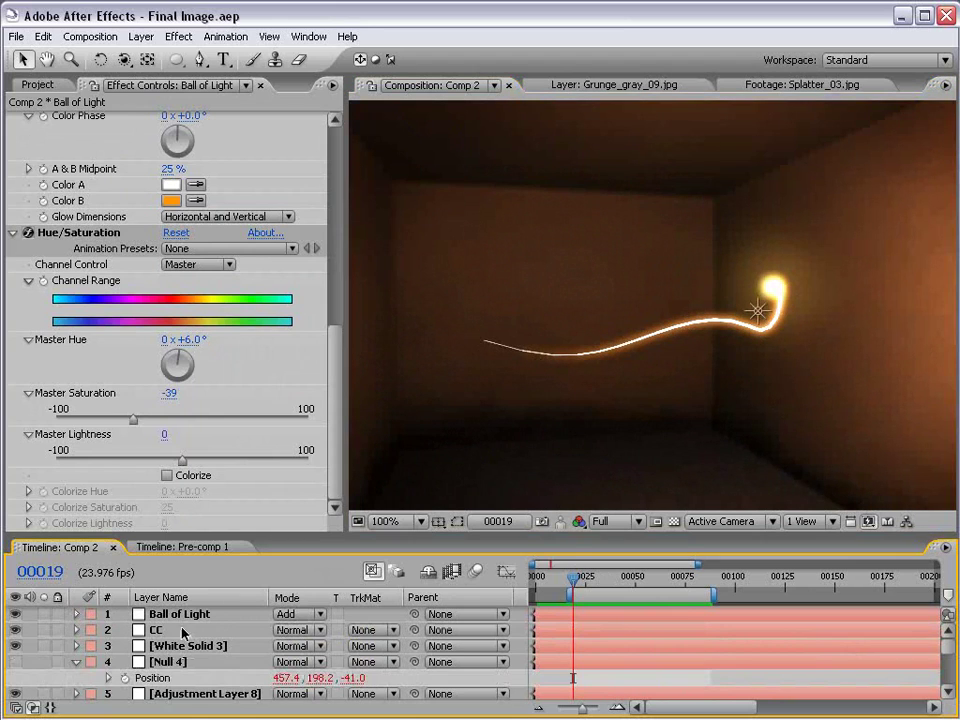
{"action": "left_click", "coordinate": [76, 662]}
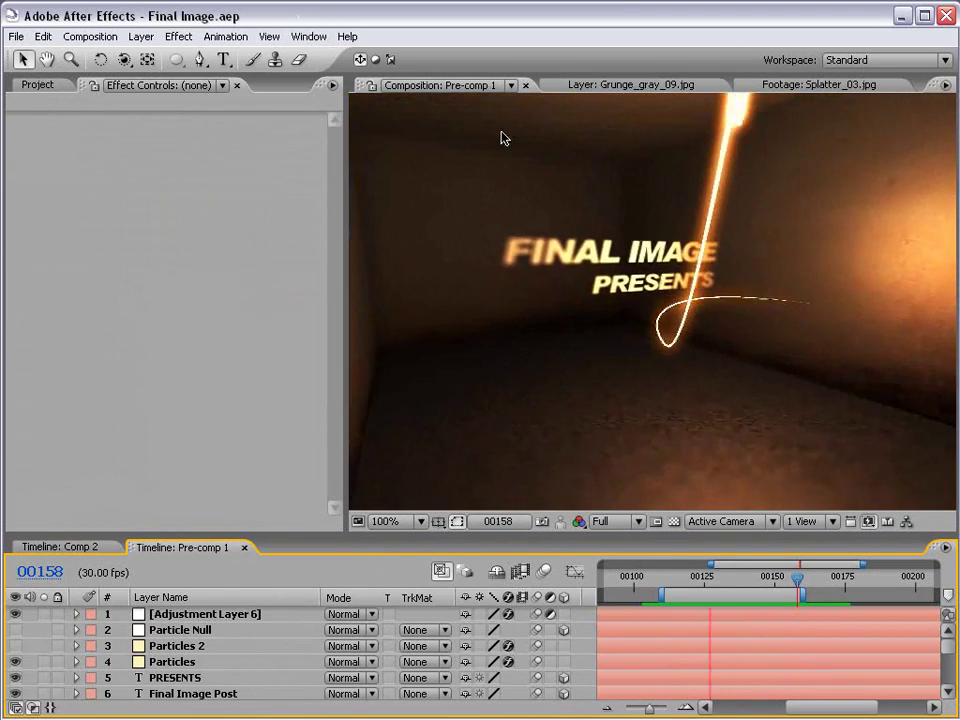
{"action": "left_click_drag", "start_coordinate": [735, 582], "coordinate": [794, 577]}
{"action": "key", "text": "space"}
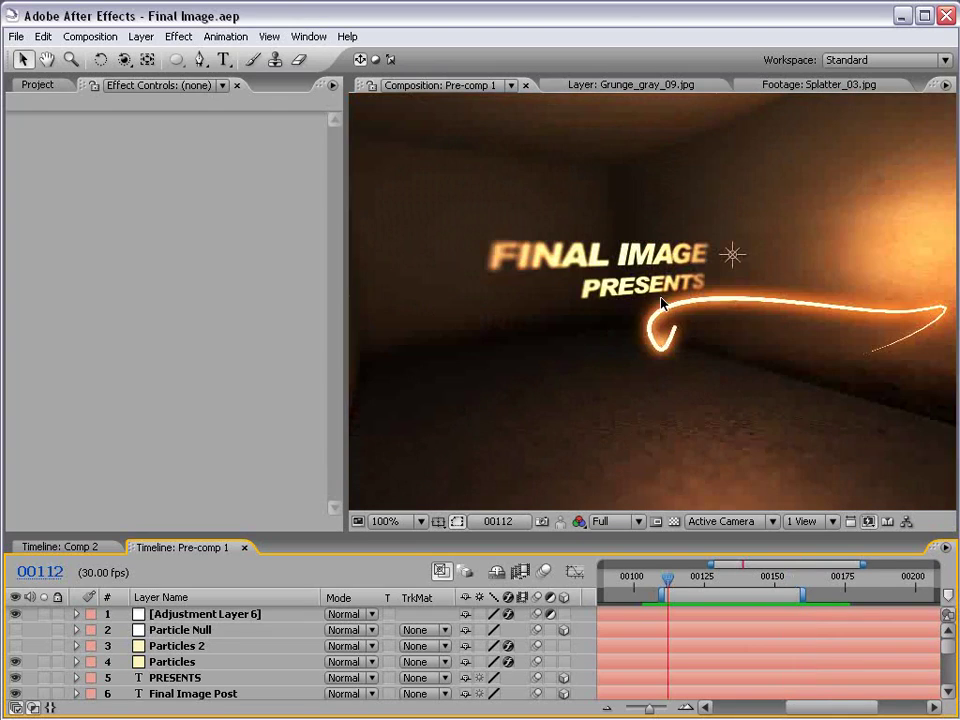
Step: Create a new composition, Comp 4, from the NTSC DV preset with the frame rate set to 23.976 fps
{"action": "left_click", "coordinate": [36, 86]}
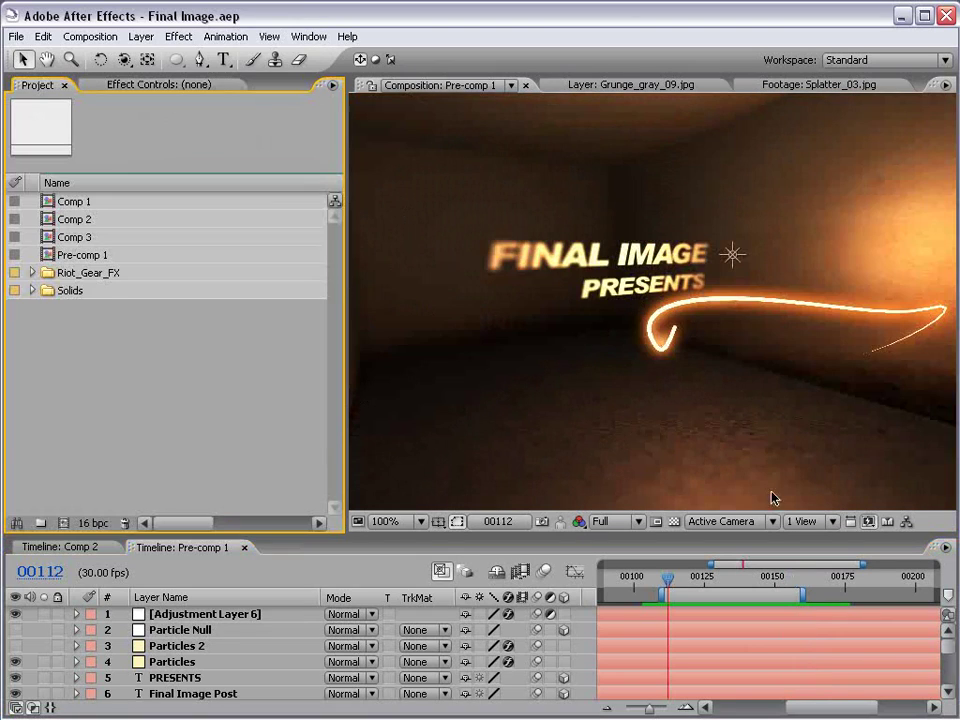
{"action": "left_click", "coordinate": [90, 36]}
{"action": "left_click", "coordinate": [86, 56]}
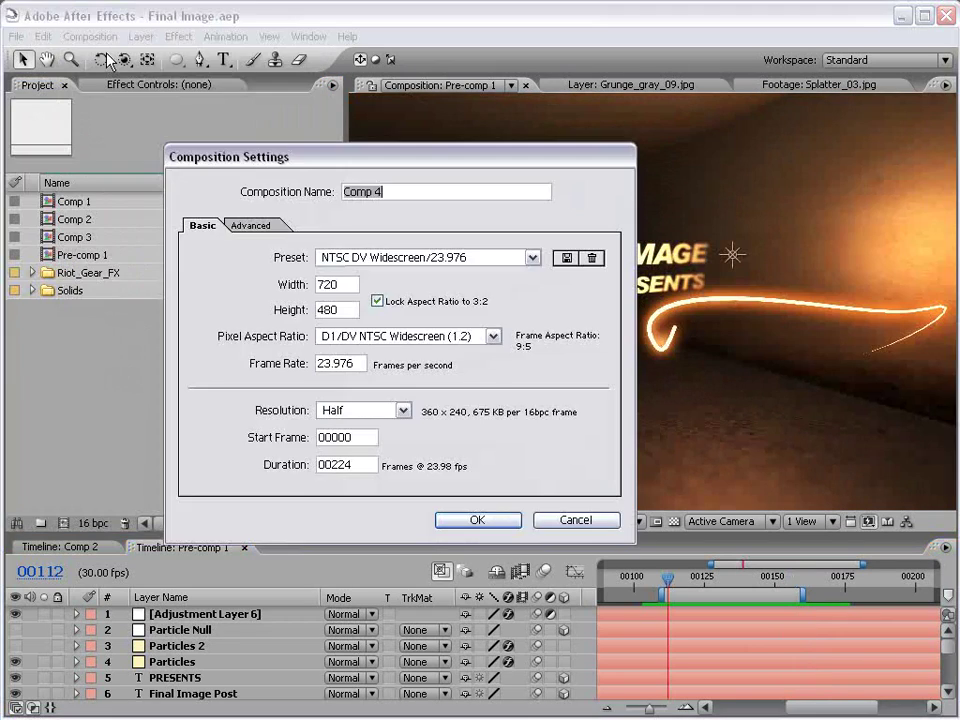
{"action": "left_click", "coordinate": [366, 263]}
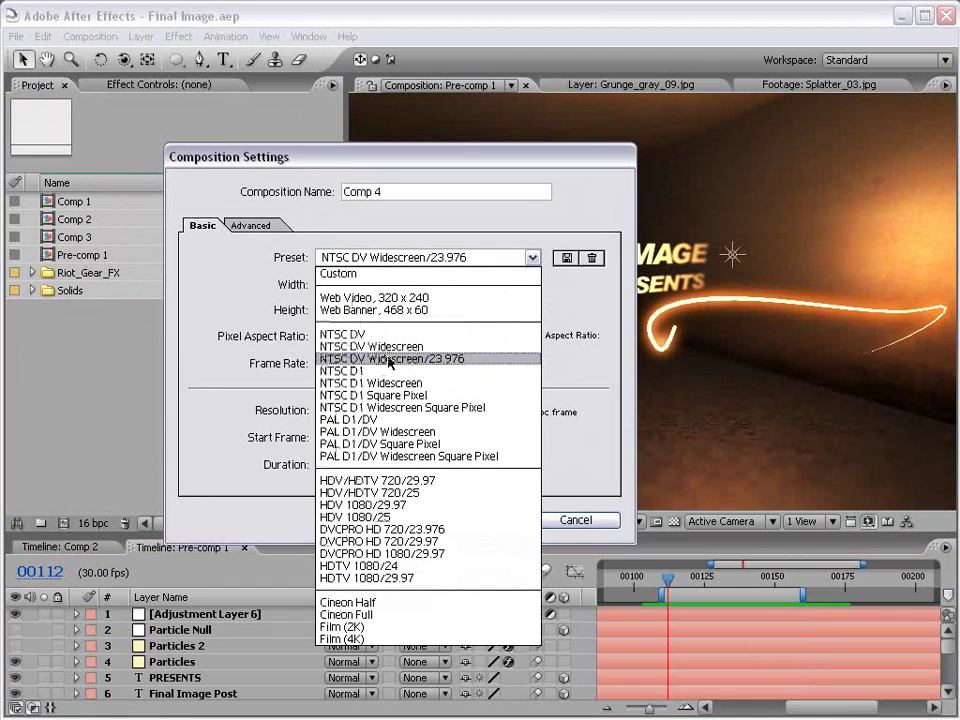
{"action": "left_click", "coordinate": [369, 335]}
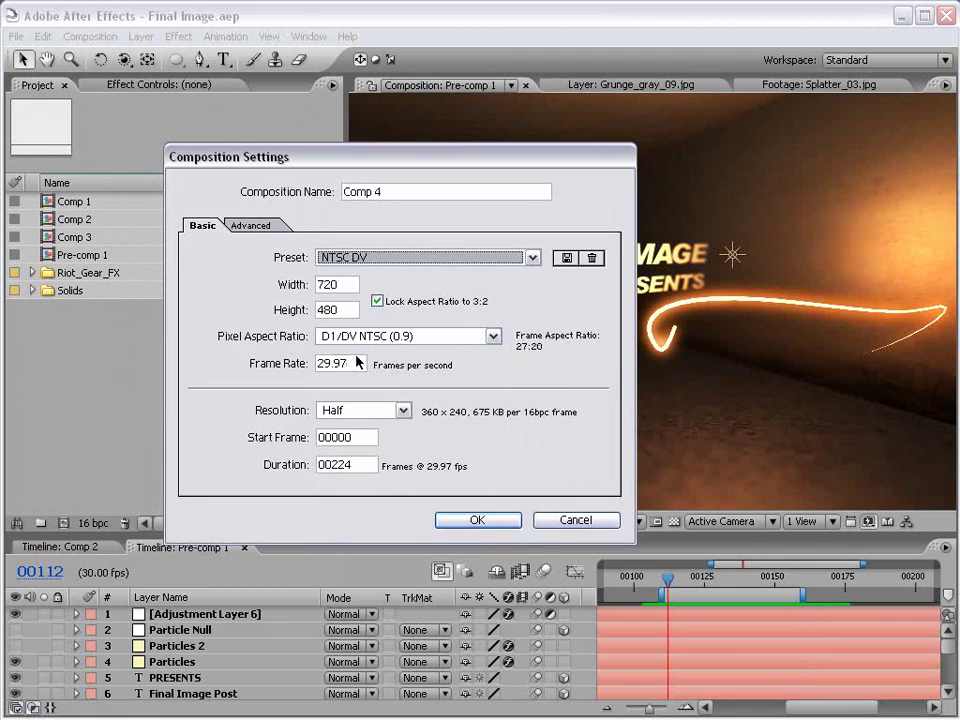
{"action": "left_click_drag", "start_coordinate": [355, 364], "coordinate": [273, 358]}
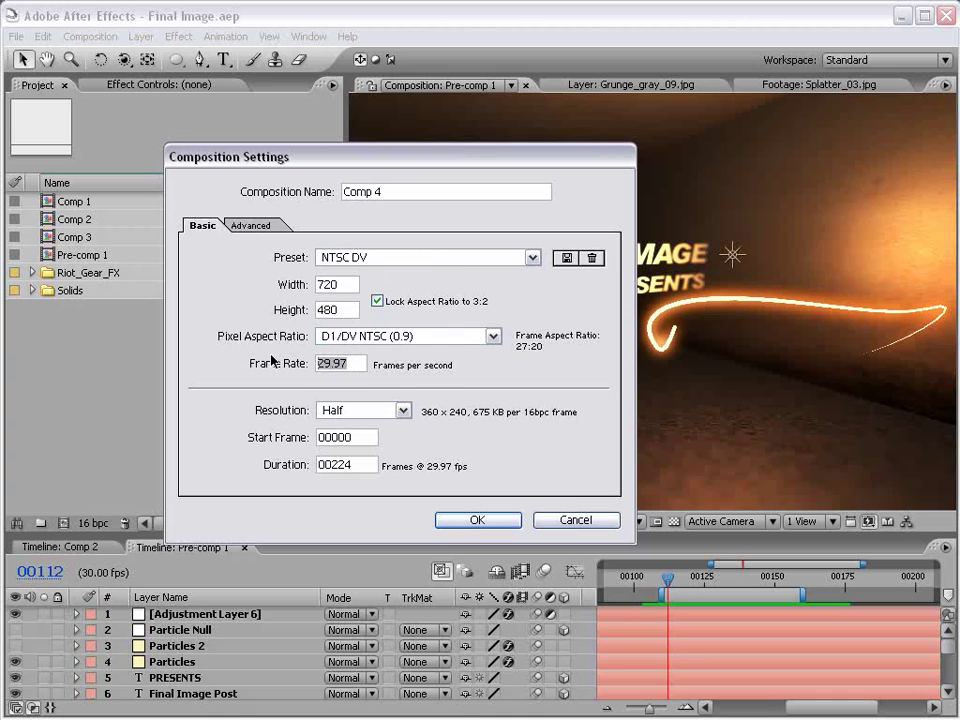
{"action": "type", "text": "23"}
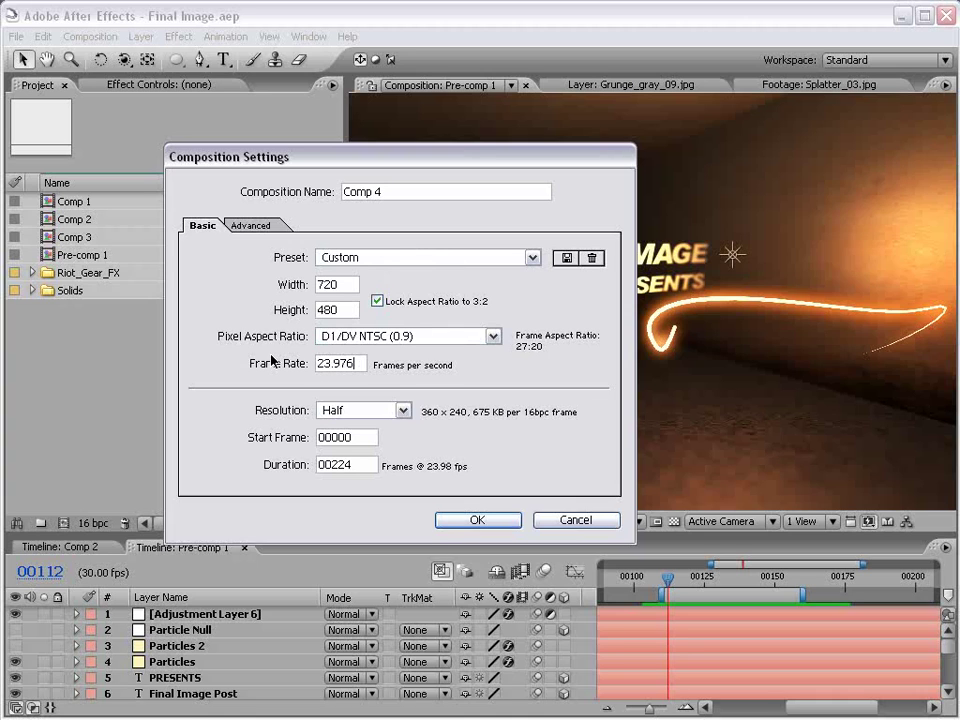
{"action": "left_click", "coordinate": [477, 520]}
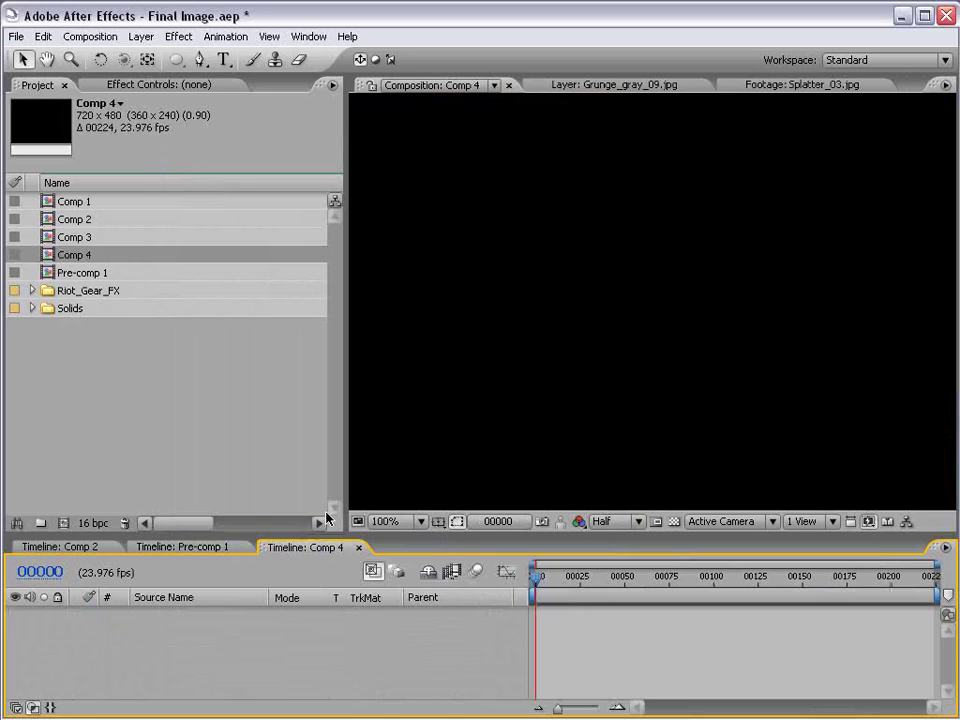
Step: Enlarge the timeline area, fit the Comp 4 view at 50%, and expand the Riot_Gear_FX footage folder
{"action": "left_click_drag", "start_coordinate": [326, 532], "coordinate": [326, 502]}
{"action": "scroll", "coordinate": [574, 281], "scroll_direction": "down", "scroll_amount": 2}
{"action": "left_click", "coordinate": [36, 293]}
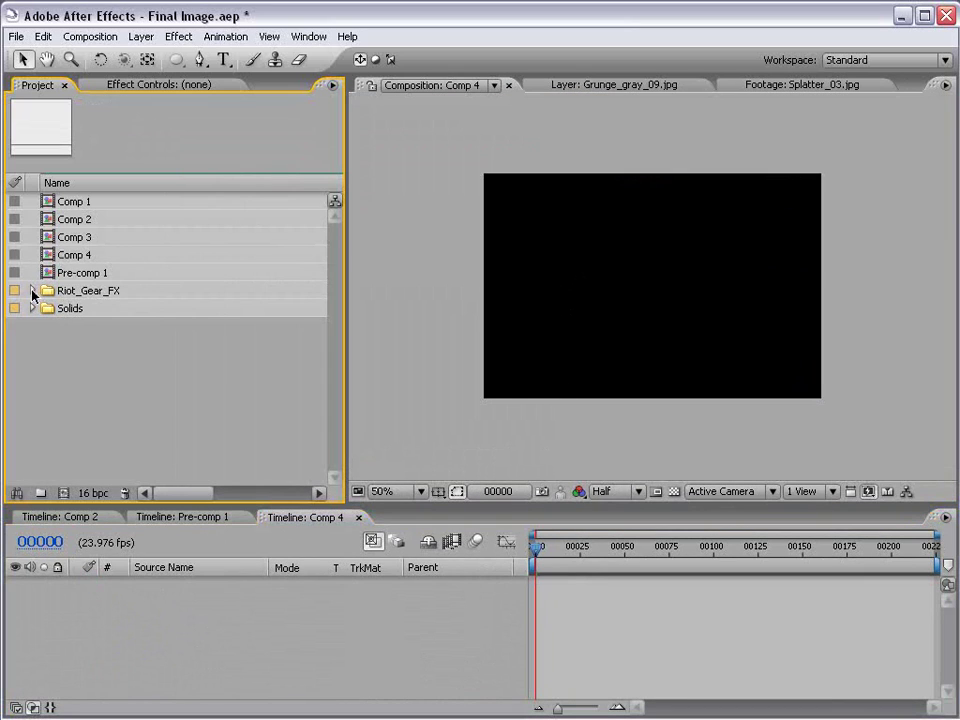
{"action": "left_click", "coordinate": [32, 291]}
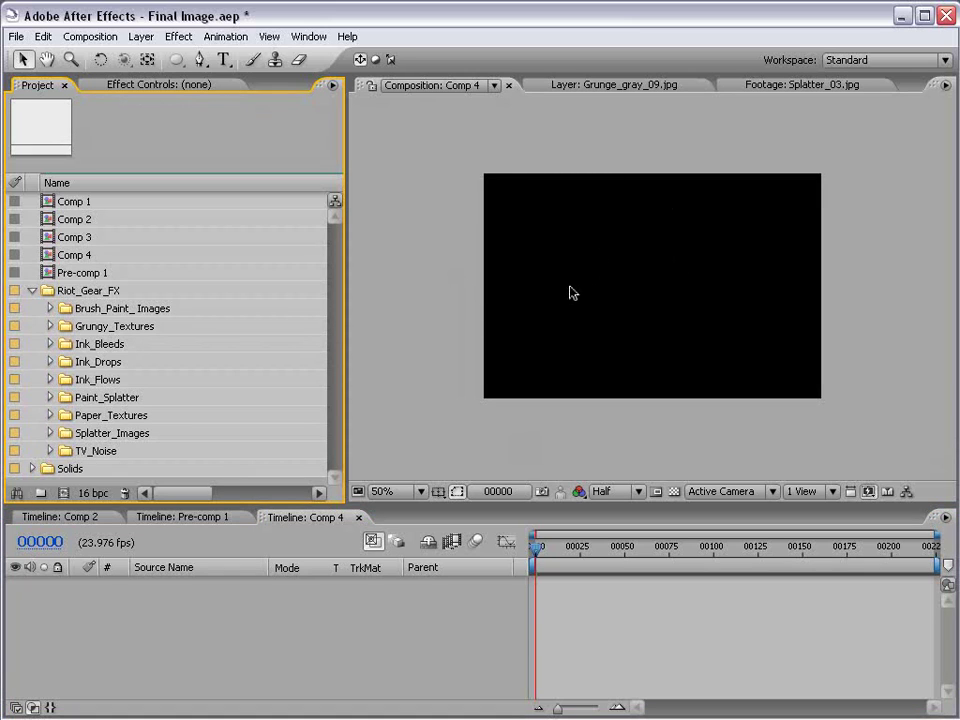
{"action": "left_click_drag", "start_coordinate": [269, 503], "coordinate": [271, 497]}
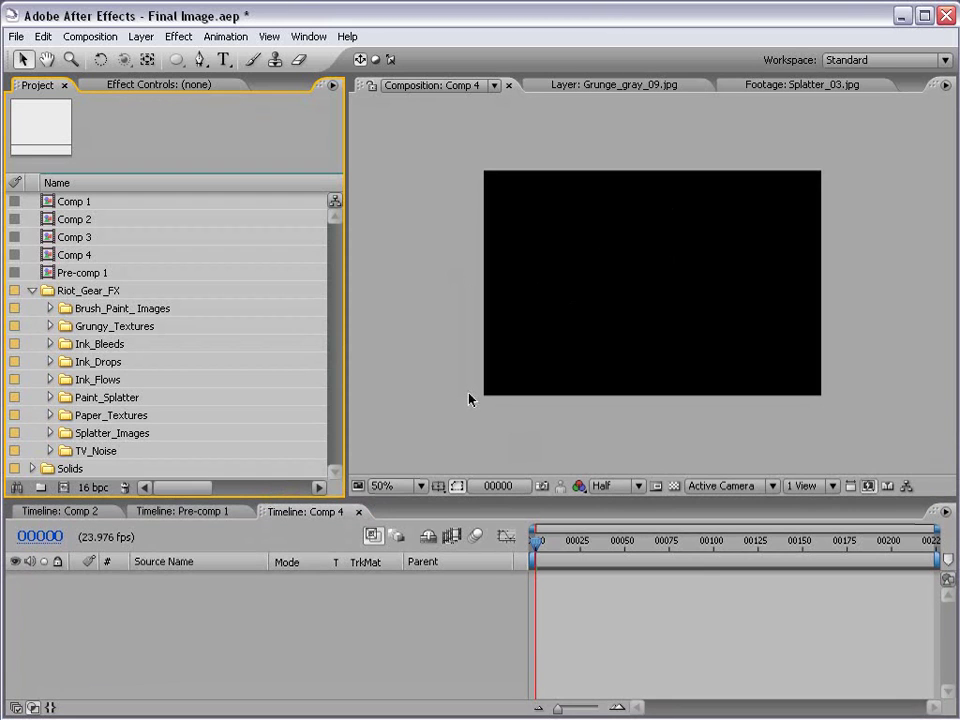
Step: Place Grunge_gray_09.jpg from the low-resolution Grayscale folder of Grungy_Textures into Comp 4 so it covers the frame
{"action": "left_click", "coordinate": [50, 326]}
{"action": "left_click", "coordinate": [67, 362]}
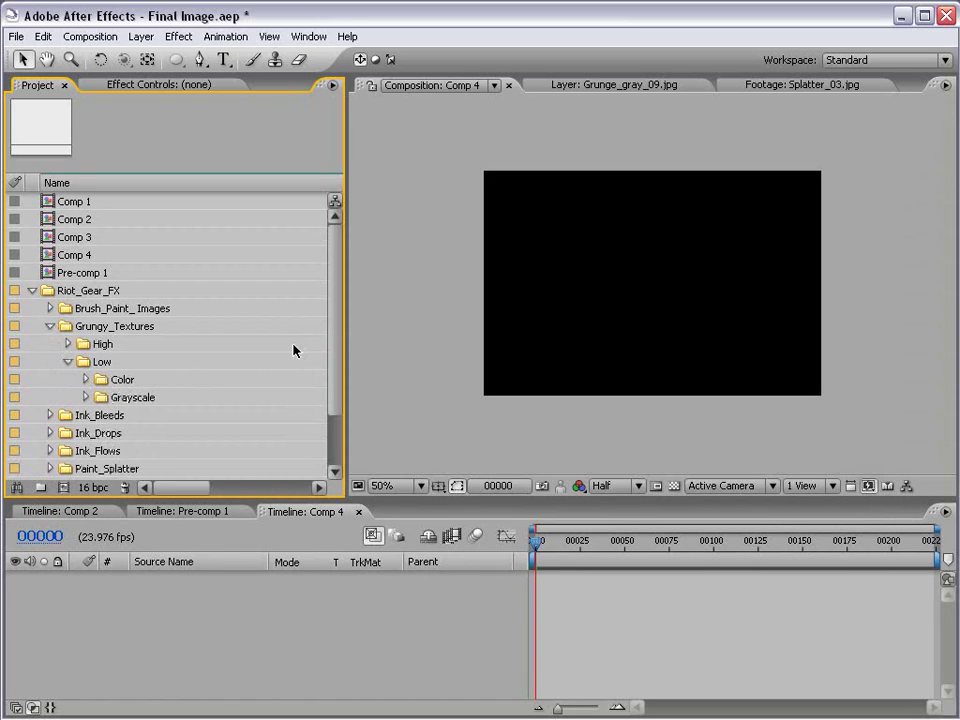
{"action": "left_click", "coordinate": [86, 397]}
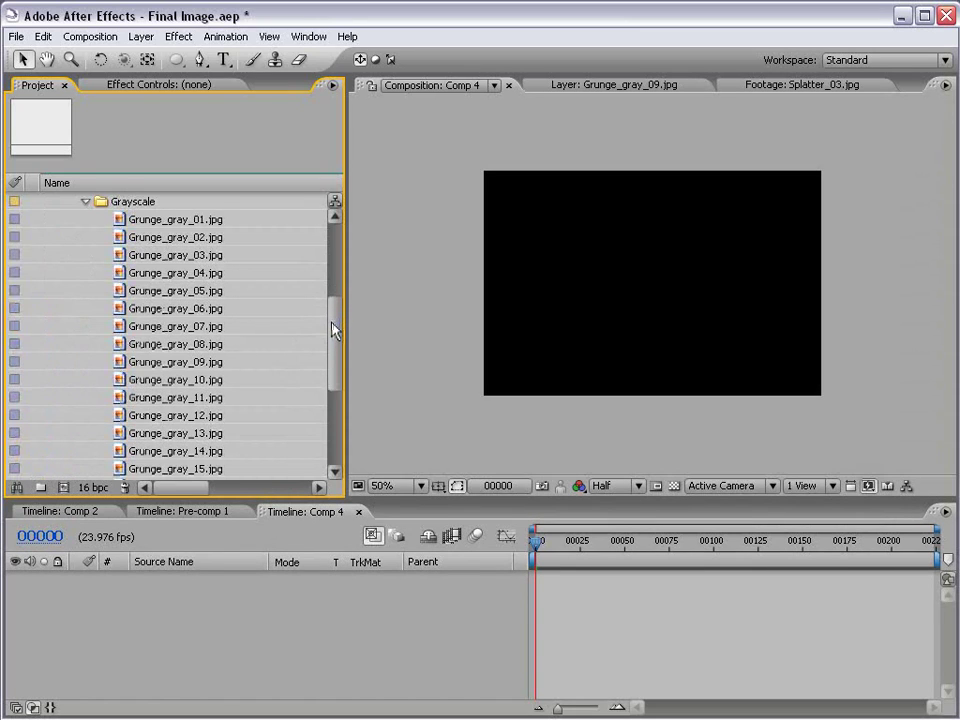
{"action": "scroll", "coordinate": [330, 330], "scroll_direction": "down", "scroll_amount": 1}
{"action": "left_click_drag", "start_coordinate": [165, 326], "coordinate": [621, 300]}
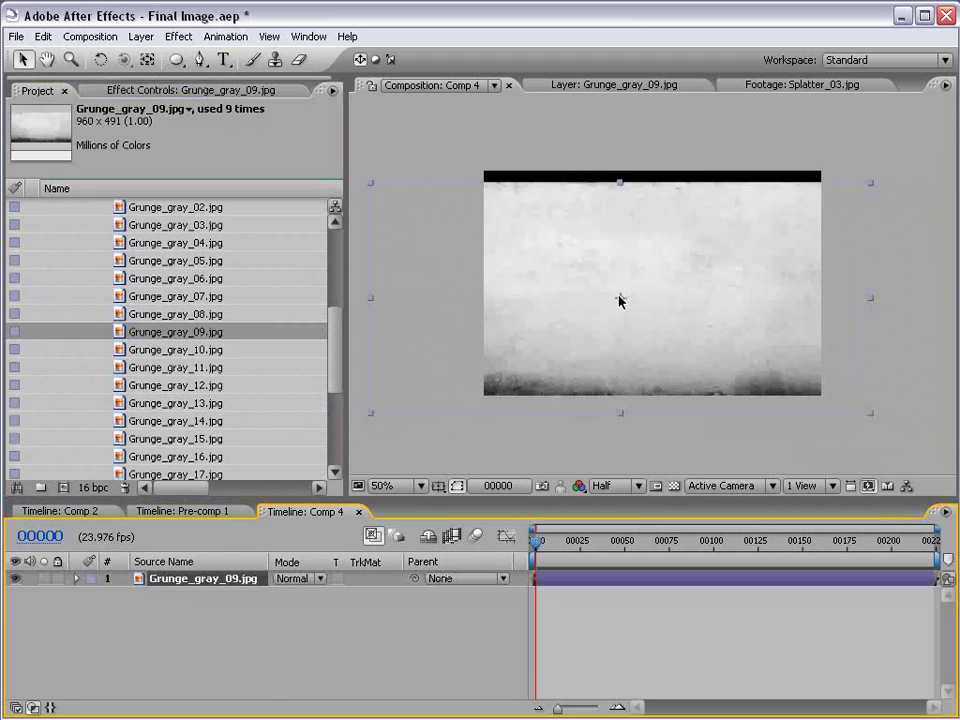
{"action": "left_click_drag", "start_coordinate": [544, 366], "coordinate": [562, 366]}
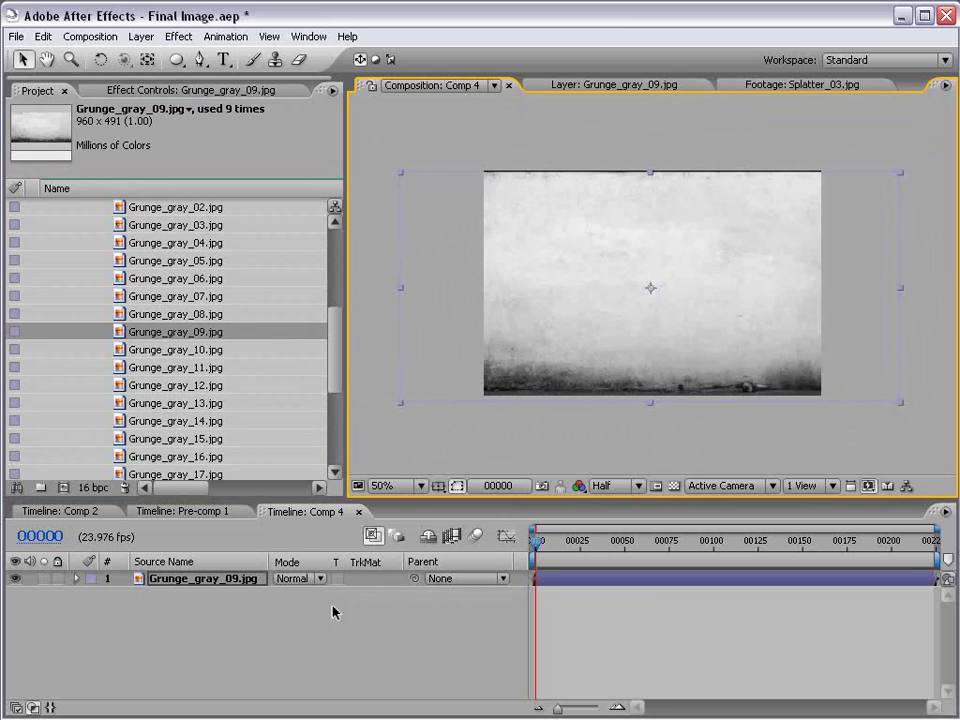
Step: Make the grunge texture layer 3D, then duplicate it twice and rotate the copies to form two side walls and a back wall
{"action": "key", "text": "F4"}
{"action": "left_click", "coordinate": [378, 578]}
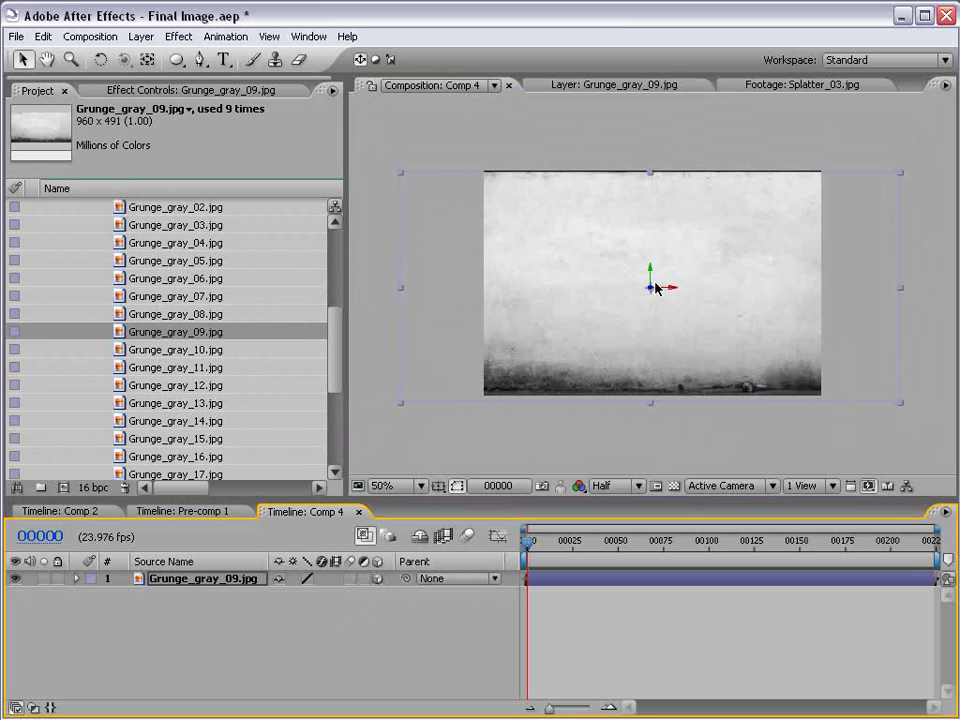
{"action": "key", "text": "w"}
{"action": "left_click_drag", "start_coordinate": [655, 286], "coordinate": [467, 537]}
{"action": "key", "text": "v"}
{"action": "key", "text": "ctrl+d"}
{"action": "key", "text": "ctrl+d"}
{"action": "key", "text": "w"}
{"action": "key", "text": "v"}
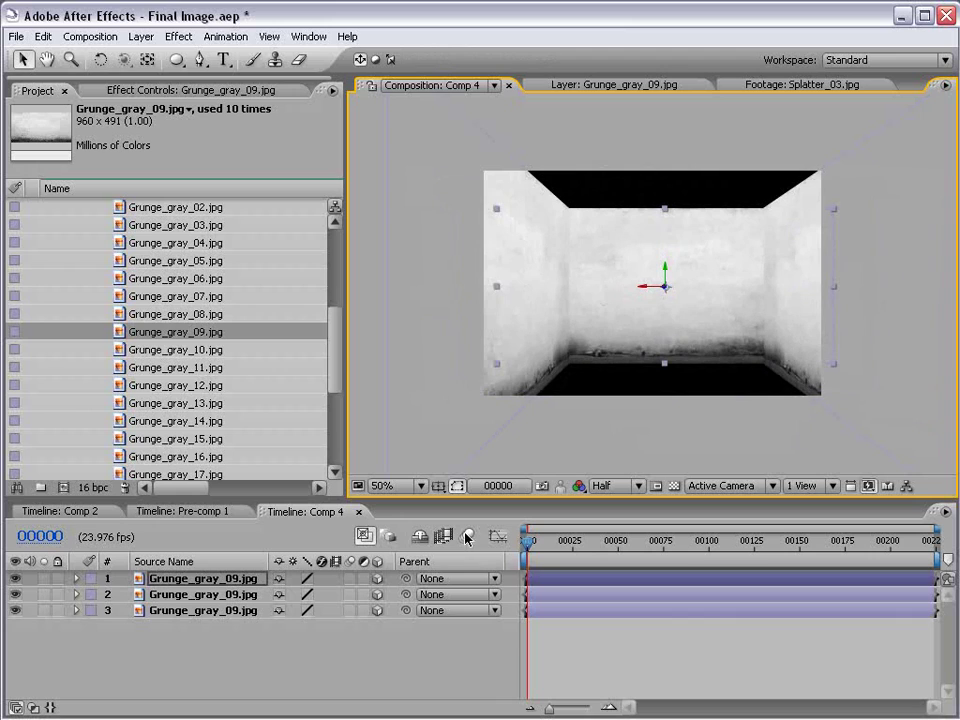
Step: Duplicate the back wall layer, rotate the copy until it lies flat, and raise it to ceiling height
{"action": "left_click", "coordinate": [624, 446]}
{"action": "left_click", "coordinate": [640, 232]}
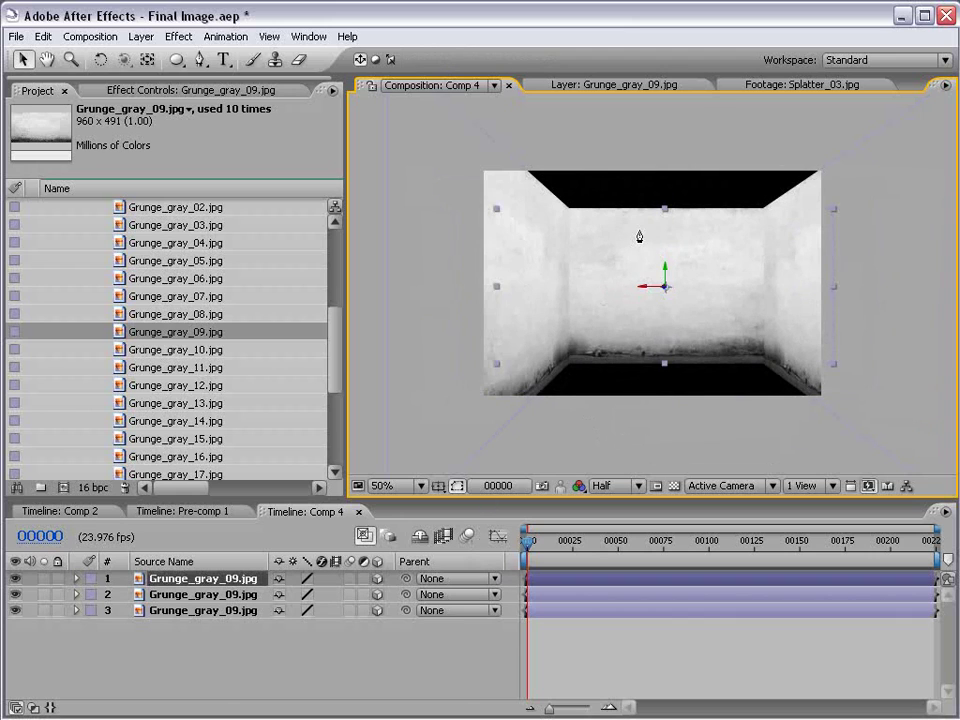
{"action": "key", "text": "ctrl+d"}
{"action": "key", "text": "w"}
{"action": "left_click_drag", "start_coordinate": [647, 302], "coordinate": [647, 326]}
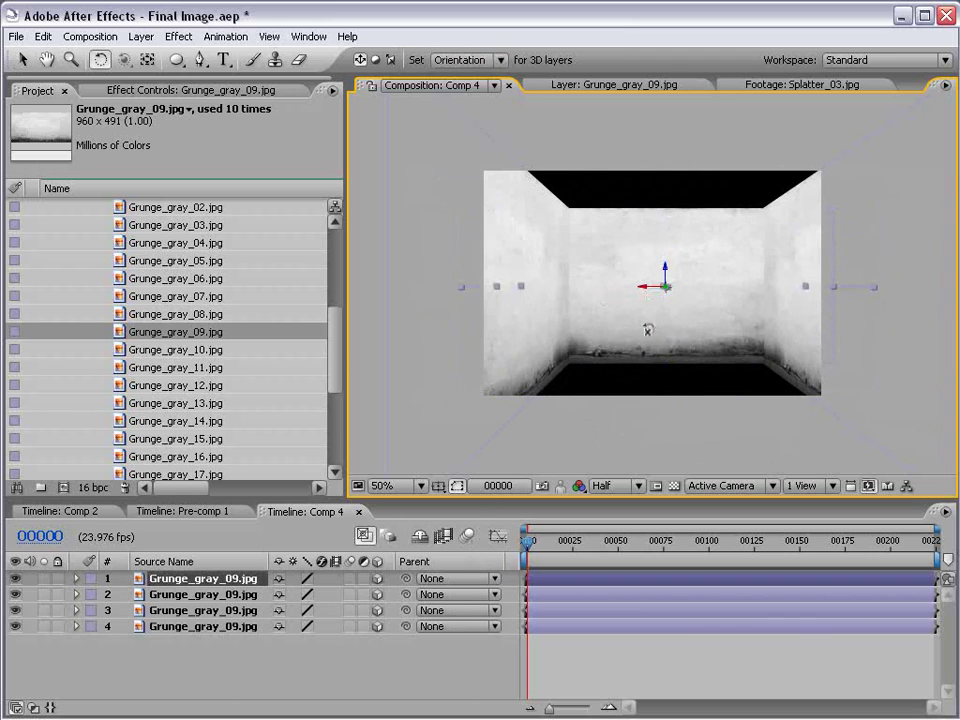
{"action": "key", "text": "v"}
{"action": "left_click_drag", "start_coordinate": [665, 268], "coordinate": [664, 157]}
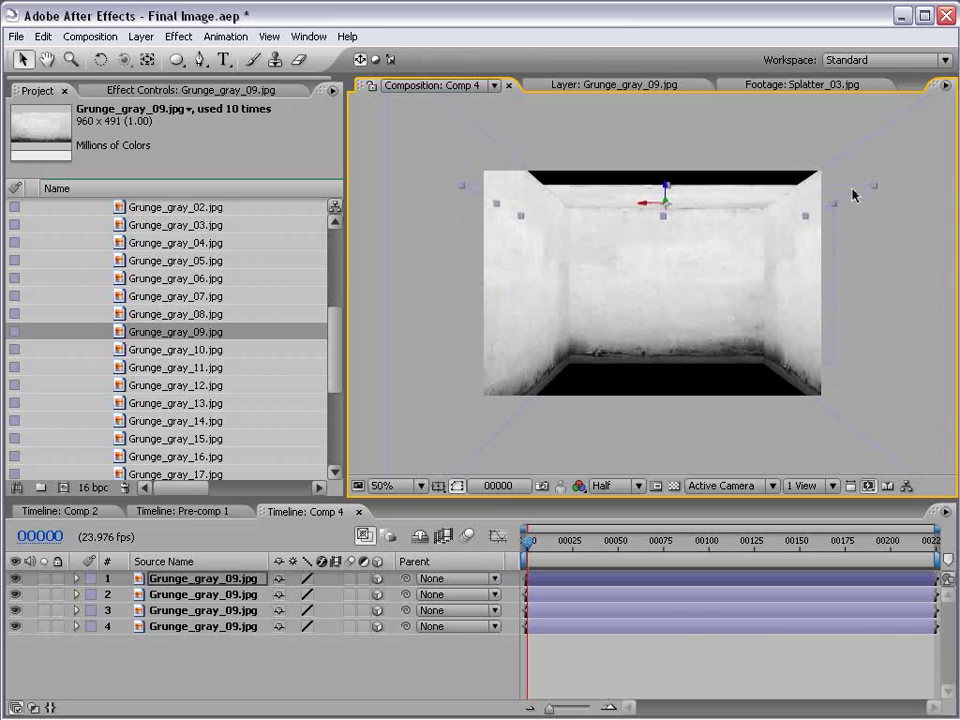
Step: Turn the ceiling layer a quarter turn, then enlarge and shift it until it spans the gap between the walls
{"action": "key", "text": "w"}
{"action": "left_click_drag", "start_coordinate": [664, 205], "coordinate": [622, 193]}
{"action": "key", "text": "v"}
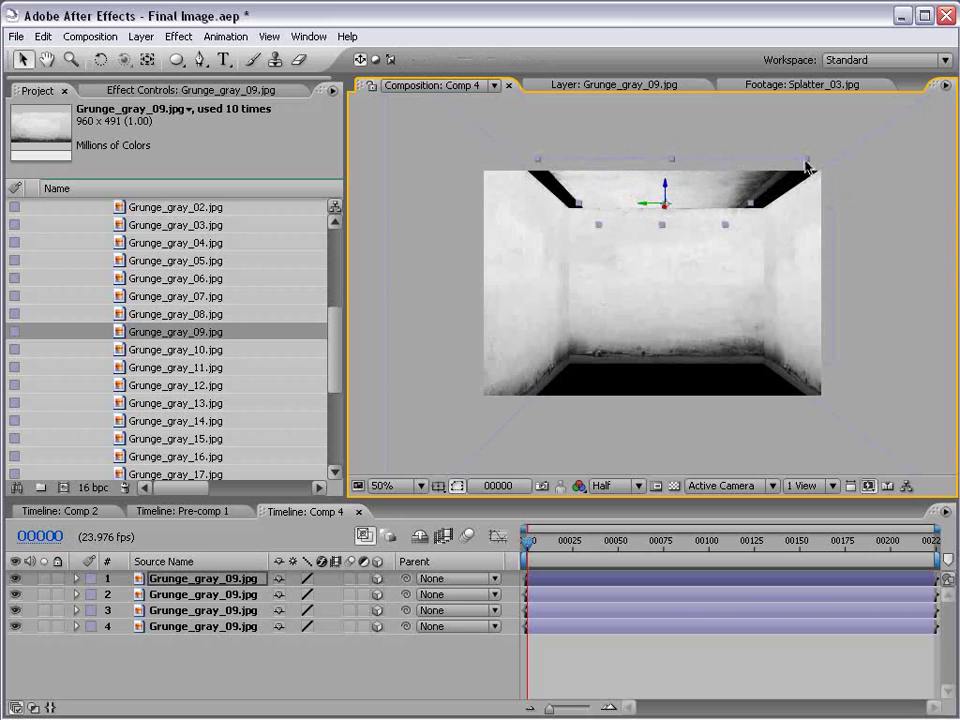
{"action": "left_click_drag", "start_coordinate": [836, 146], "coordinate": [757, 158]}
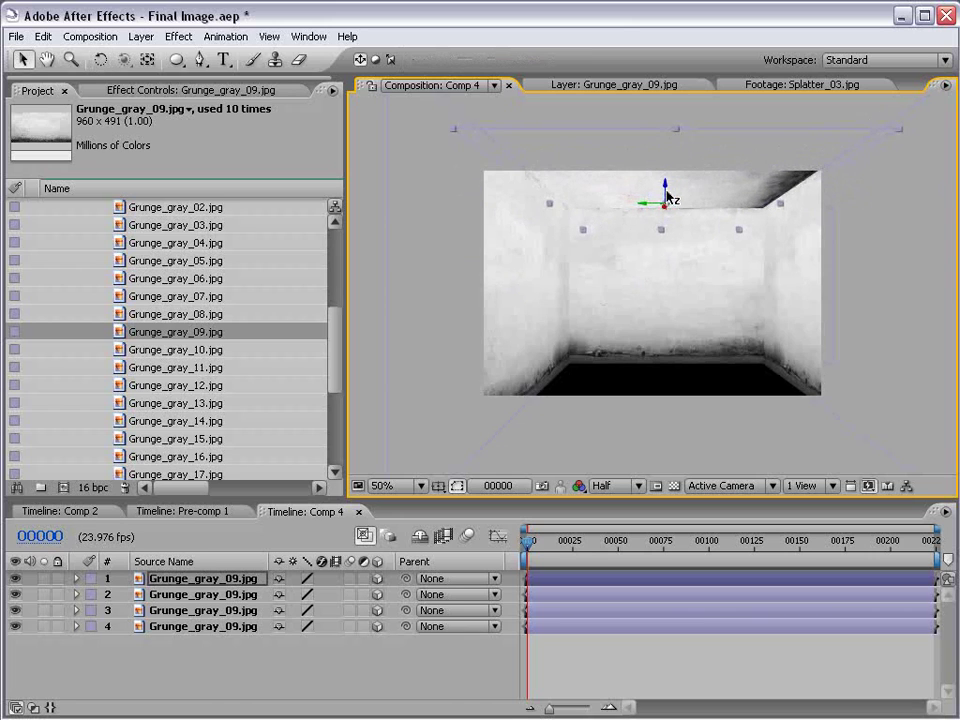
{"action": "left_click_drag", "start_coordinate": [666, 190], "coordinate": [666, 152]}
{"action": "key", "text": "ctrl+z"}
{"action": "left_click_drag", "start_coordinate": [703, 213], "coordinate": [896, 148]}
{"action": "left_click_drag", "start_coordinate": [670, 165], "coordinate": [684, 163]}
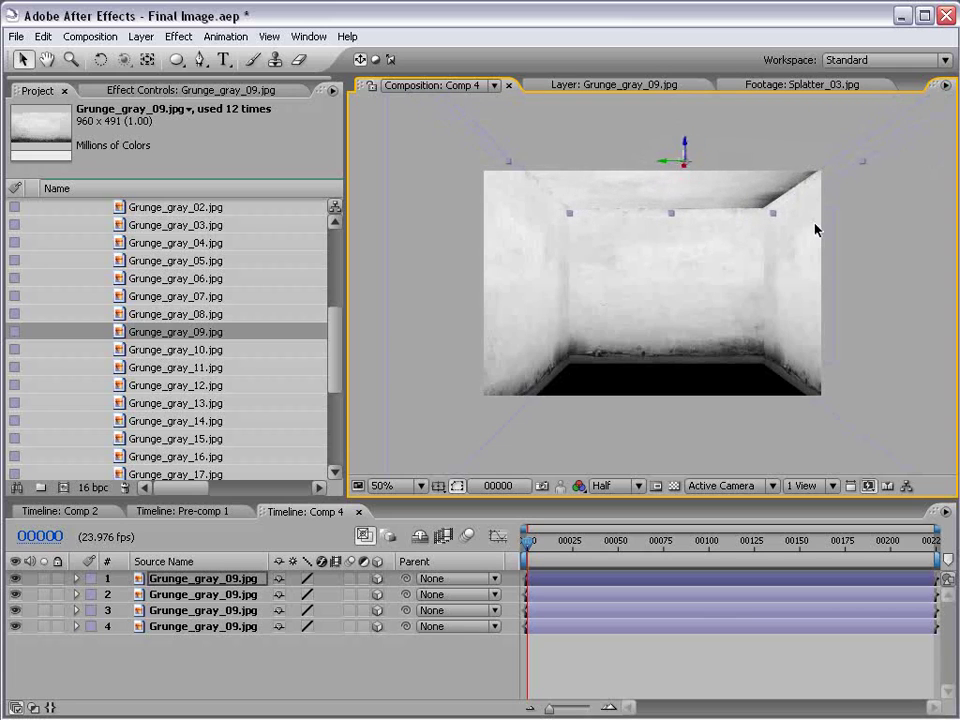
{"action": "left_click_drag", "start_coordinate": [775, 217], "coordinate": [808, 228]}
{"action": "left_click_drag", "start_coordinate": [676, 167], "coordinate": [725, 163]}
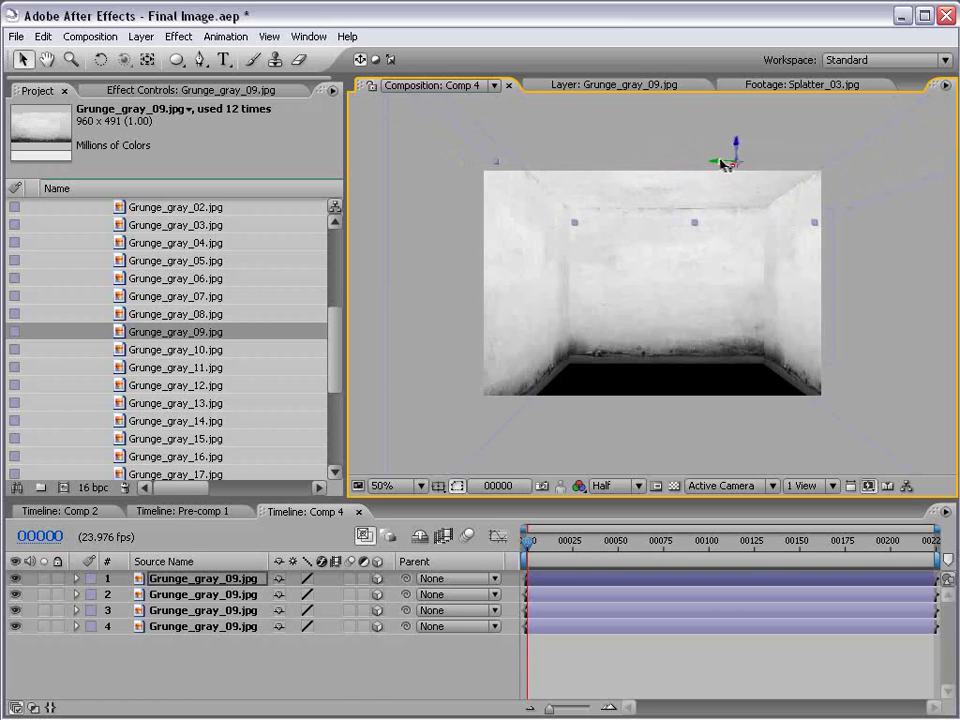
Step: Add a new camera with the 35mm preset to Comp 4 and activate the Orbit Camera tool
{"action": "left_click", "coordinate": [702, 660]}
{"action": "left_click", "coordinate": [141, 36]}
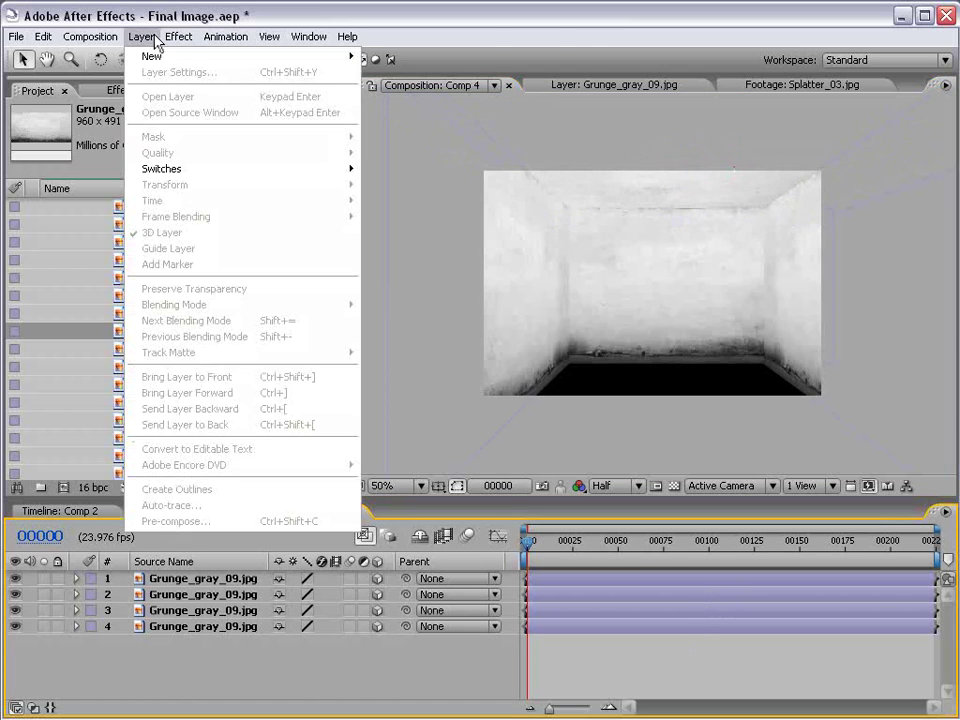
{"action": "mouse_move", "coordinate": [152, 56]}
{"action": "left_click", "coordinate": [388, 104]}
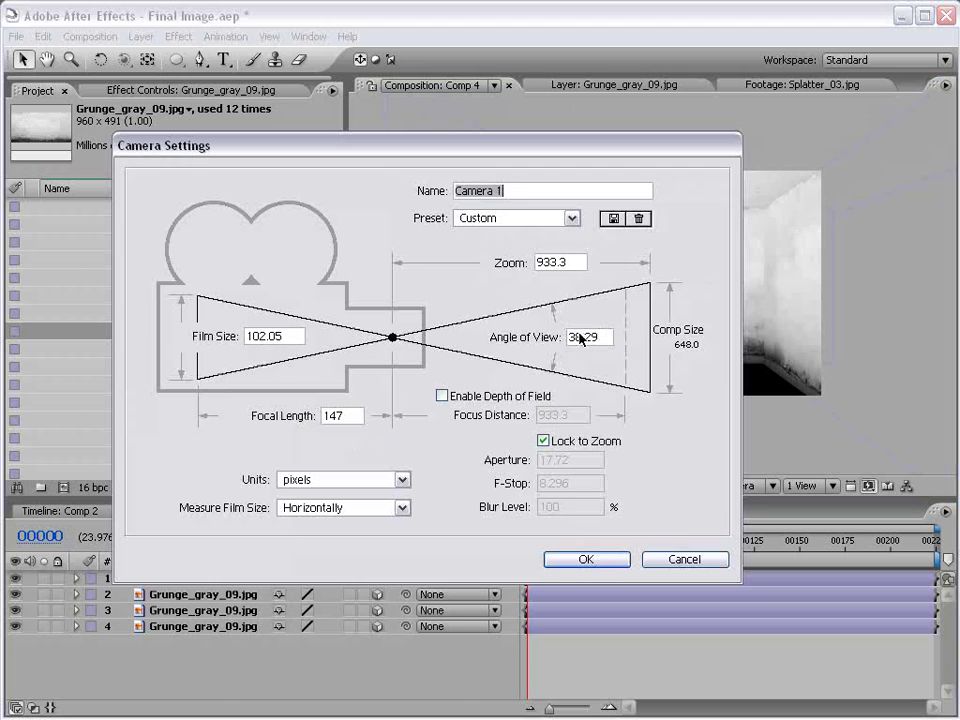
{"action": "left_click", "coordinate": [502, 220]}
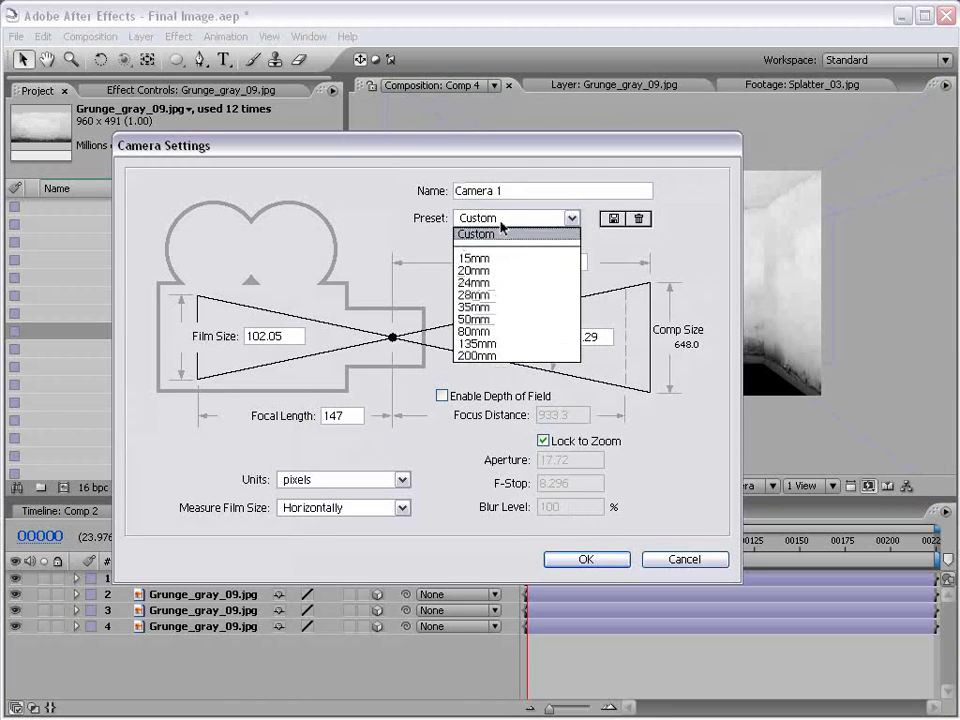
{"action": "left_click", "coordinate": [508, 308]}
{"action": "left_click", "coordinate": [590, 559]}
{"action": "key", "text": "c"}
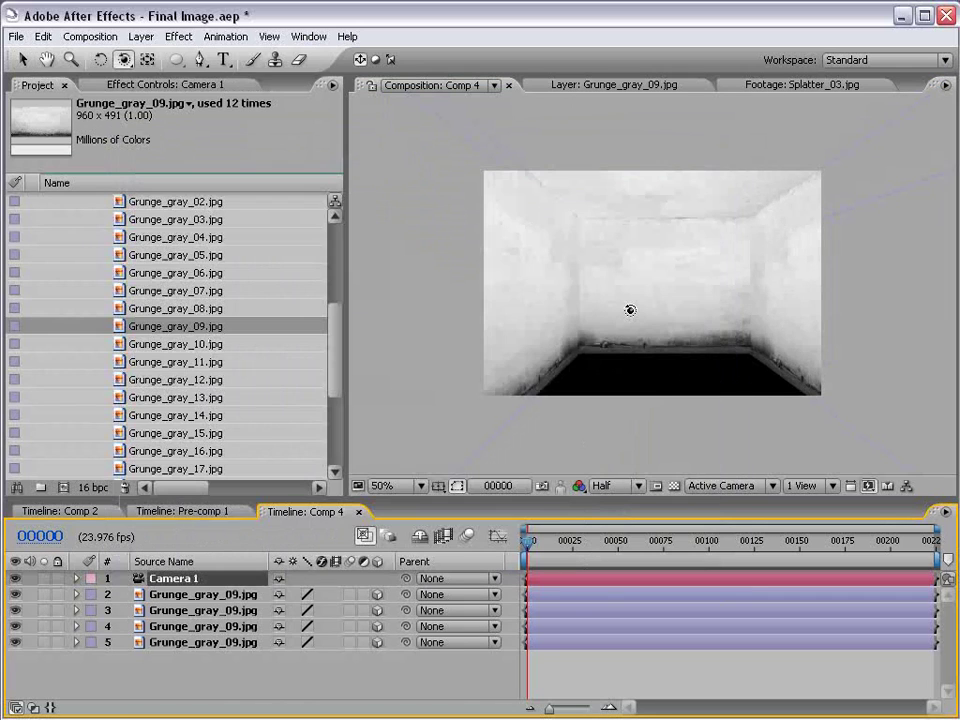
Step: Pull the camera back with the Track Z Camera tool to show more of the room's depth
{"action": "left_click_drag", "start_coordinate": [124, 59], "coordinate": [166, 107]}
{"action": "left_click_drag", "start_coordinate": [733, 291], "coordinate": [681, 343]}
{"action": "left_click", "coordinate": [648, 668]}
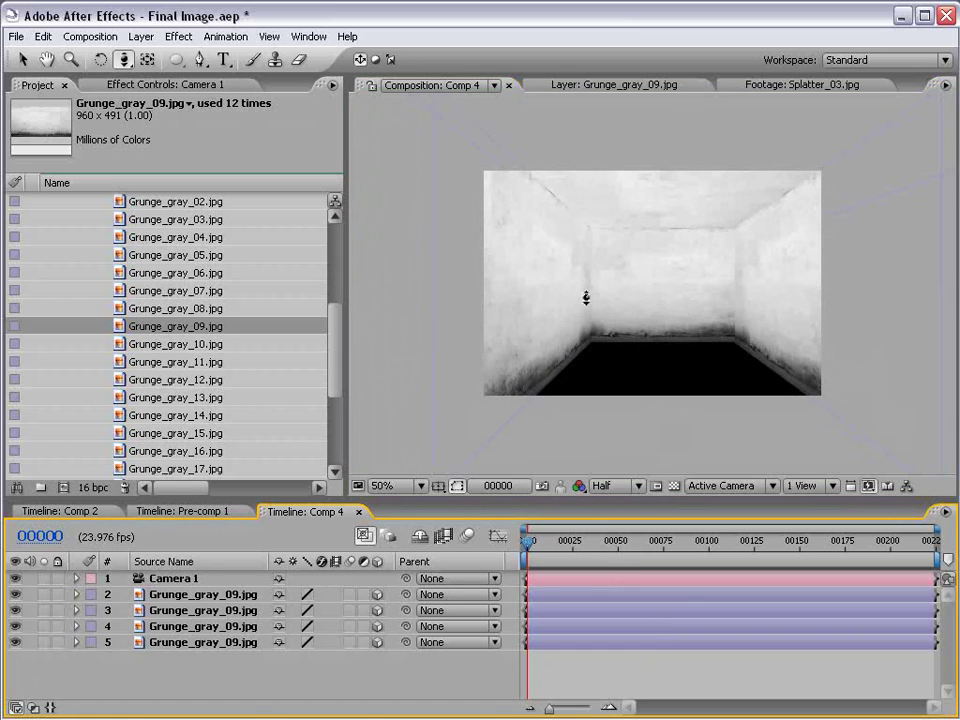
Step: Add Grunge_gray_04.jpg beneath the other layers, make it 3D and rotate it flat as the room's floor
{"action": "mouse_move", "coordinate": [337, 340]}
{"action": "left_mouse_down"}
{"action": "mouse_move", "coordinate": [336, 375]}
{"action": "mouse_move", "coordinate": [340, 272]}
{"action": "mouse_move", "coordinate": [333, 336]}
{"action": "left_mouse_up"}
{"action": "left_click", "coordinate": [205, 344]}
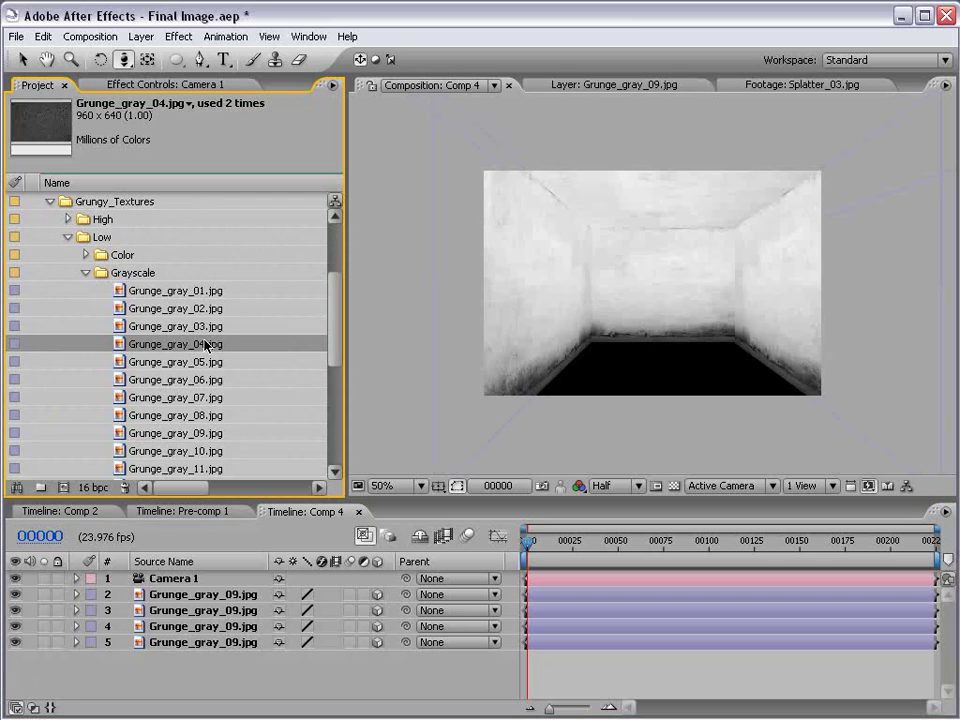
{"action": "left_click_drag", "start_coordinate": [198, 352], "coordinate": [549, 658]}
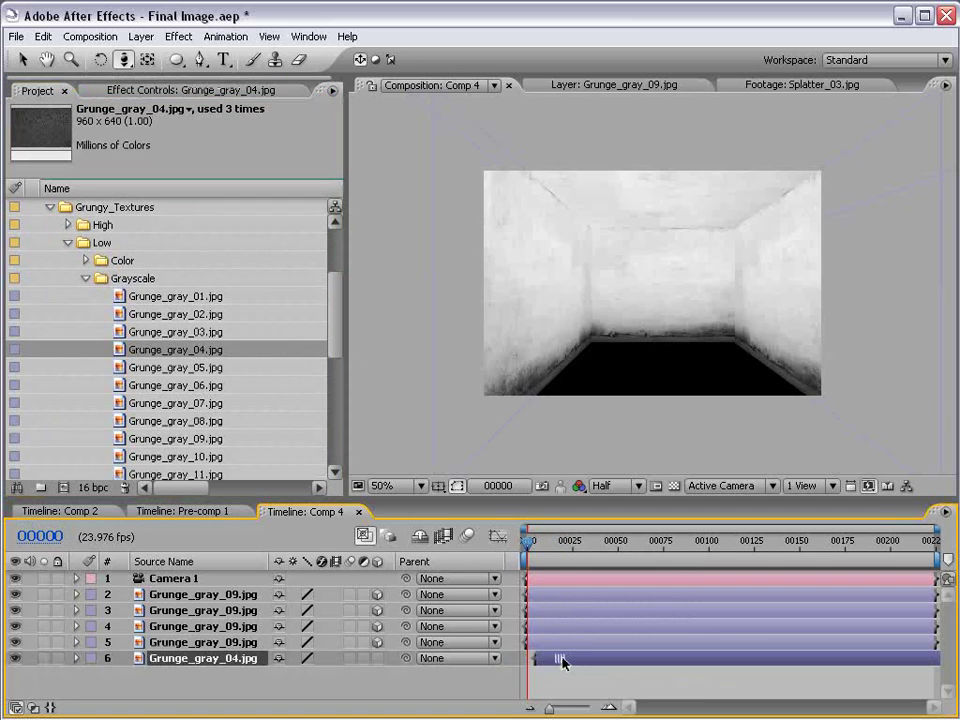
{"action": "left_click", "coordinate": [377, 658]}
{"action": "key", "text": "w"}
{"action": "left_click_drag", "start_coordinate": [662, 274], "coordinate": [655, 371]}
{"action": "key", "text": "v"}
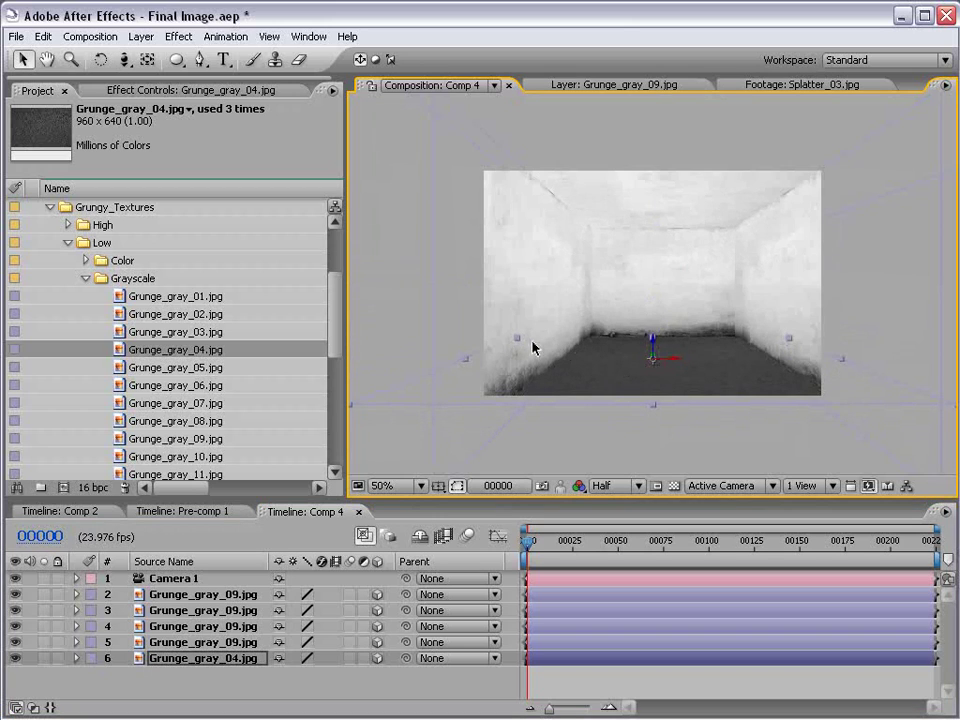
Step: Scale and shift the floor layer until it spans the walls, and check the fit by orbiting the camera
{"action": "left_click_drag", "start_coordinate": [514, 338], "coordinate": [510, 335]}
{"action": "left_click_drag", "start_coordinate": [655, 350], "coordinate": [649, 453]}
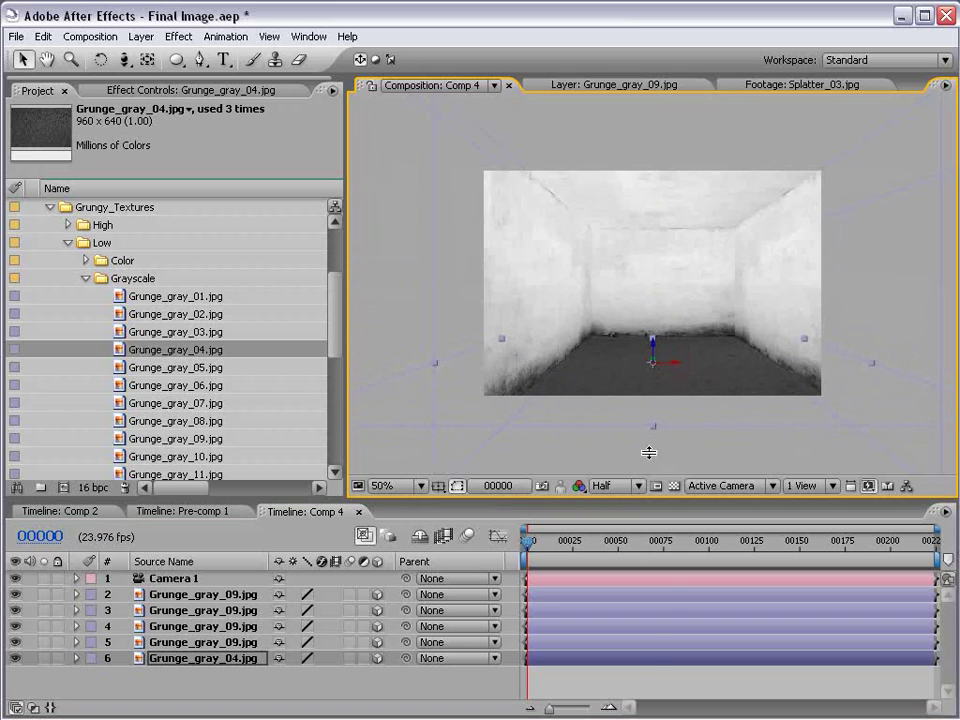
{"action": "left_click", "coordinate": [640, 672]}
{"action": "key", "text": "c"}
{"action": "left_click_drag", "start_coordinate": [690, 268], "coordinate": [721, 274]}
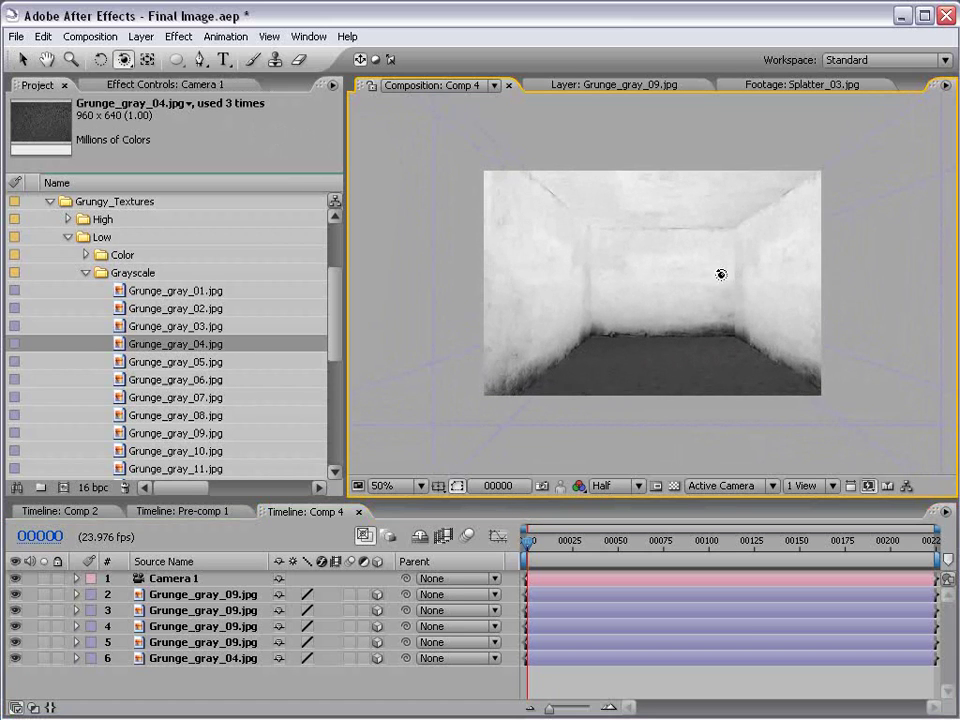
{"action": "key", "text": "v"}
{"action": "left_click", "coordinate": [603, 670]}
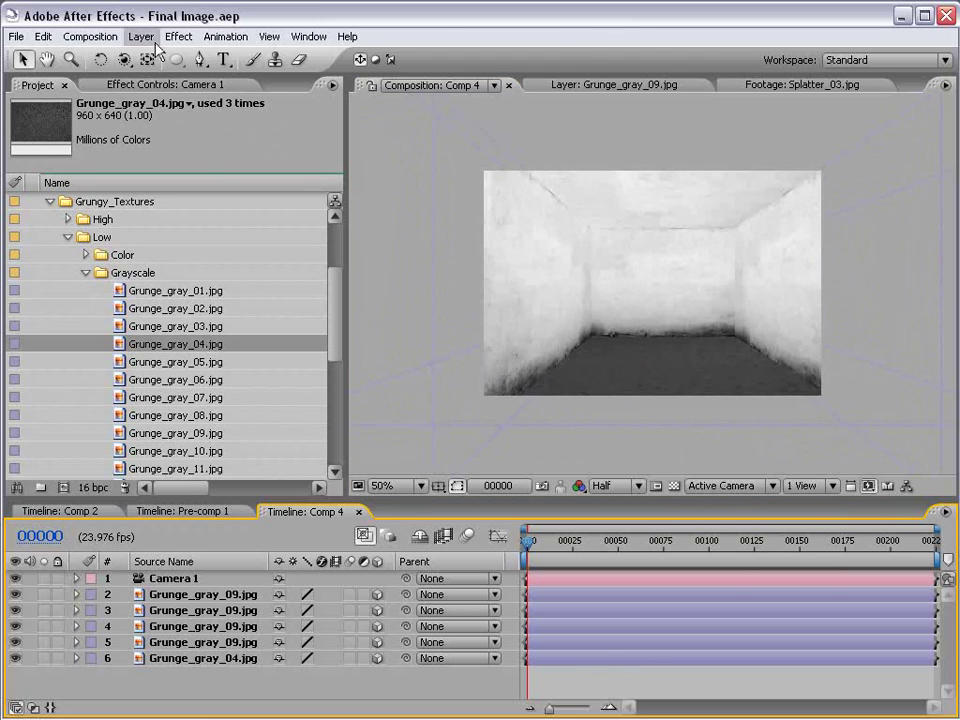
Step: Start a new point light for the room and pick the orange color C88742 for it
{"action": "left_click", "coordinate": [148, 37]}
{"action": "mouse_move", "coordinate": [129, 58]}
{"action": "left_click", "coordinate": [386, 88]}
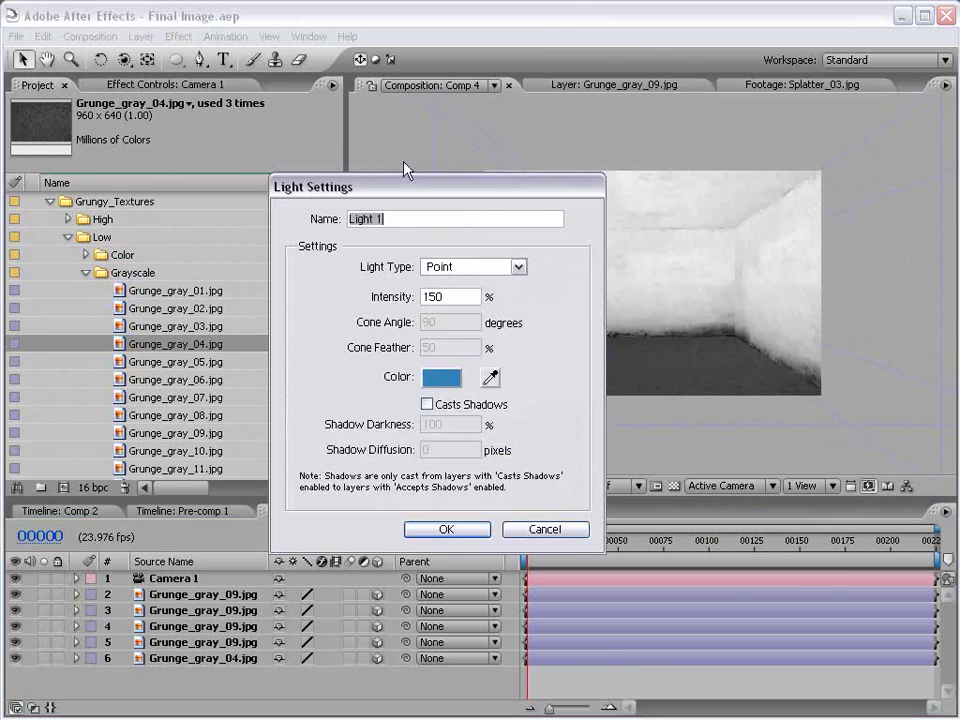
{"action": "left_click", "coordinate": [456, 386]}
{"action": "left_click", "coordinate": [565, 611]}
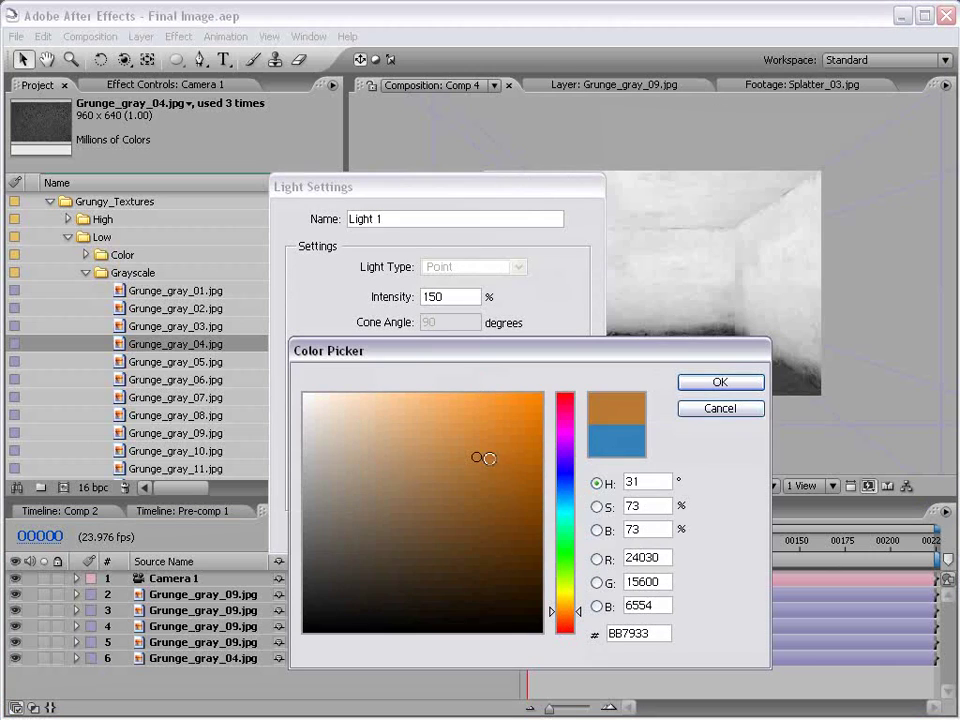
{"action": "left_click", "coordinate": [454, 431]}
{"action": "left_click", "coordinate": [456, 435]}
{"action": "left_click", "coordinate": [463, 445]}
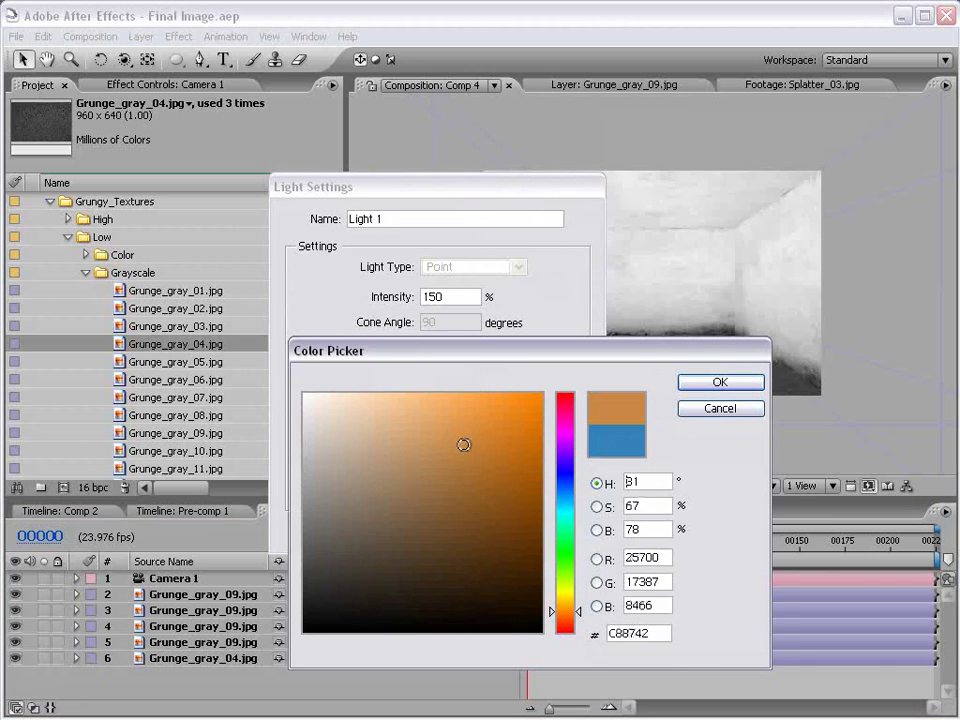
{"action": "left_click", "coordinate": [704, 385]}
Step: Create the light at 100% intensity, then raise its Intensity to 192%
{"action": "key", "text": "Tab"}
{"action": "key", "text": "Tab"}
{"action": "type", "text": "1"}
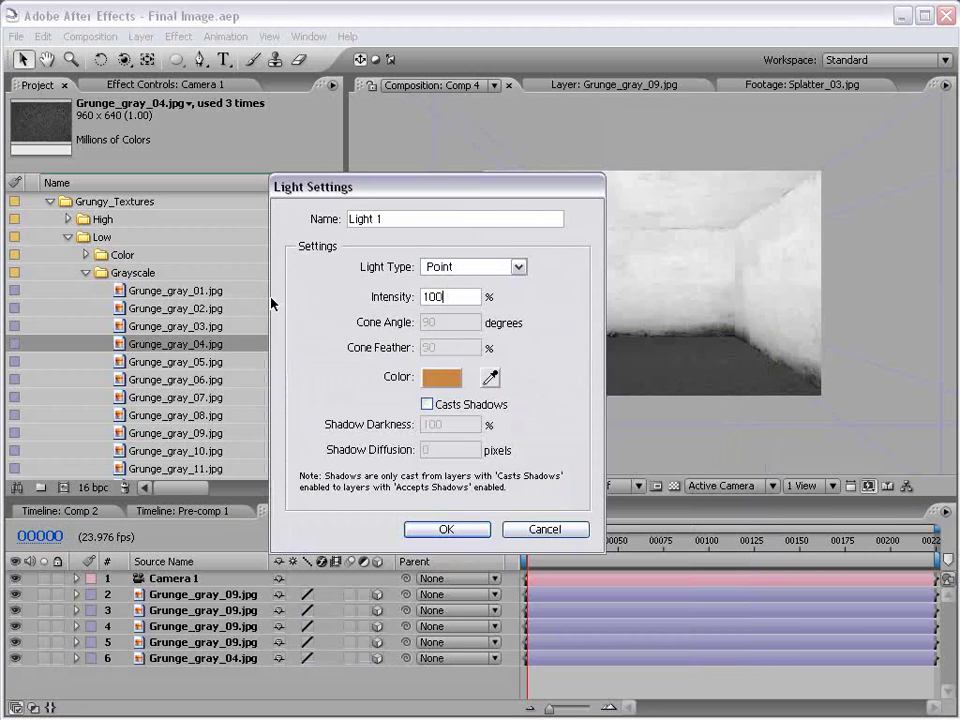
{"action": "type", "text": "00"}
{"action": "key", "text": "Return"}
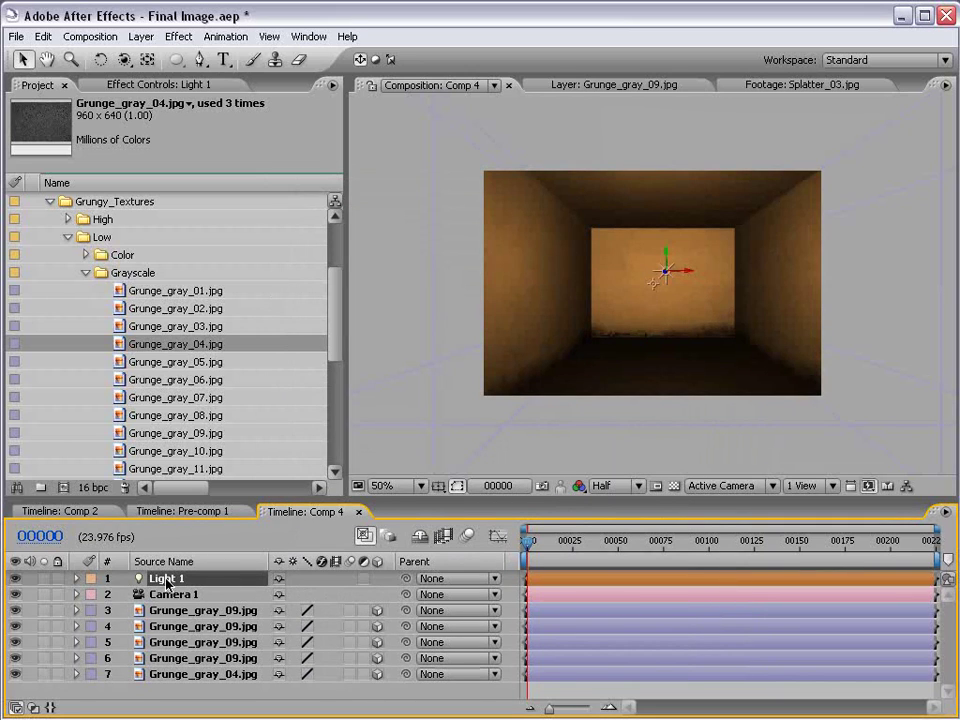
{"action": "key", "text": "t"}
{"action": "left_click_drag", "start_coordinate": [287, 594], "coordinate": [360, 591]}
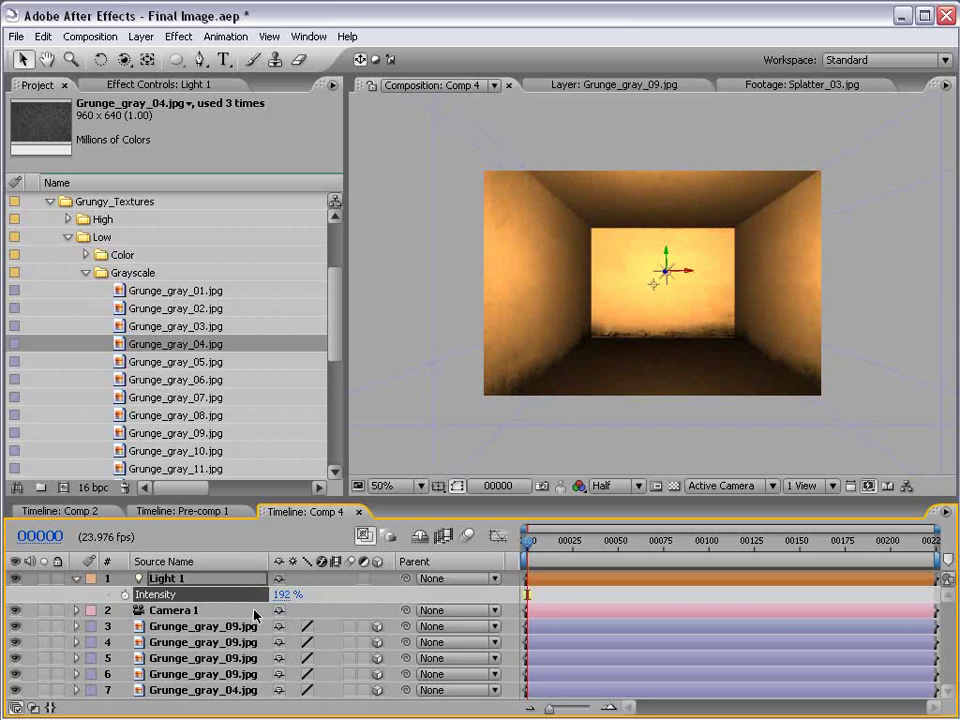
Step: Apply the Exposure effect to the back wall layer and set its master Exposure to -3.70
{"action": "left_click", "coordinate": [672, 297]}
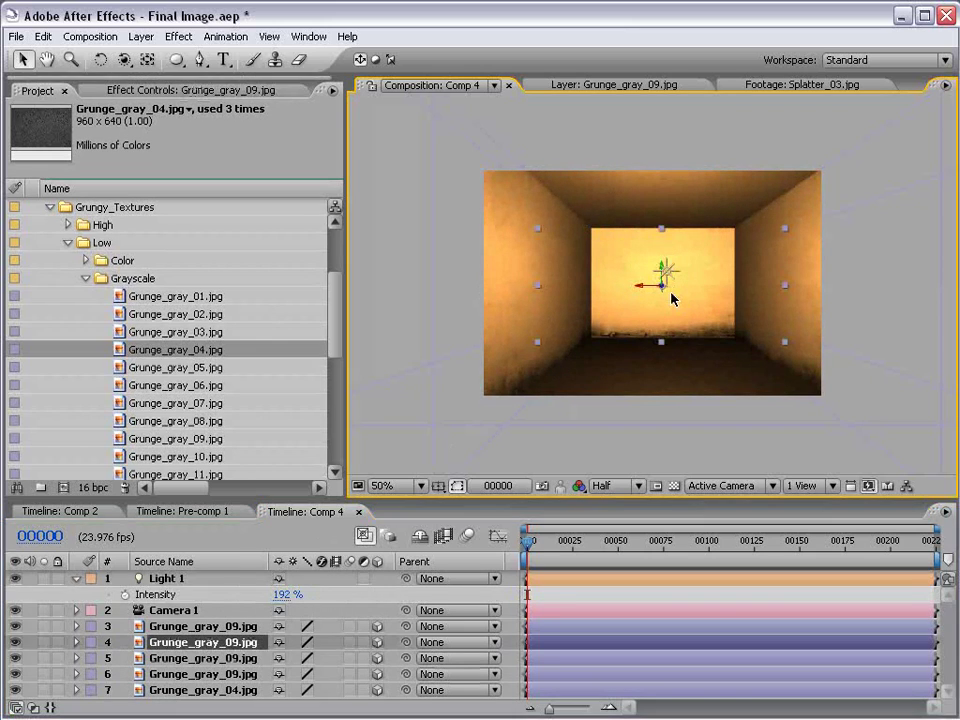
{"action": "left_click", "coordinate": [179, 36]}
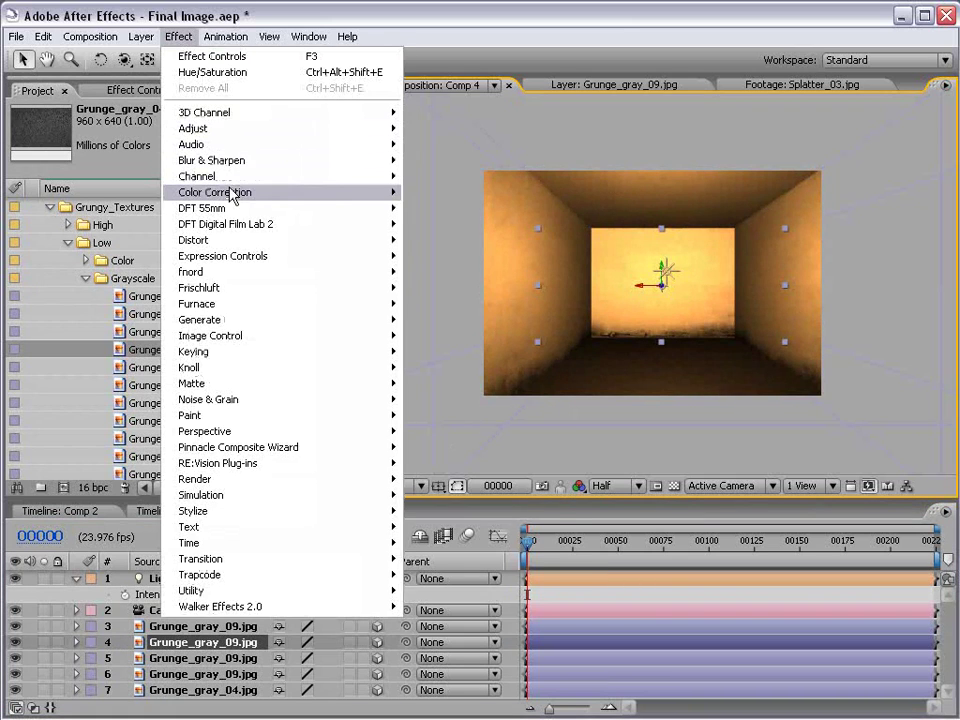
{"action": "mouse_move", "coordinate": [260, 192]}
{"action": "left_click", "coordinate": [437, 431]}
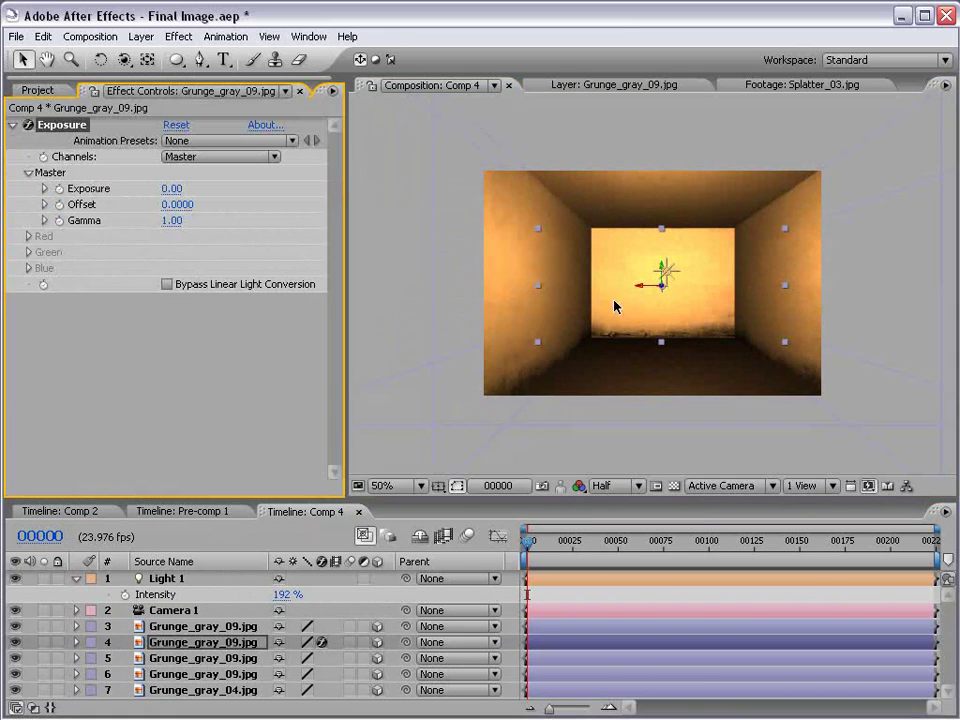
{"action": "left_click_drag", "start_coordinate": [170, 188], "coordinate": [139, 189]}
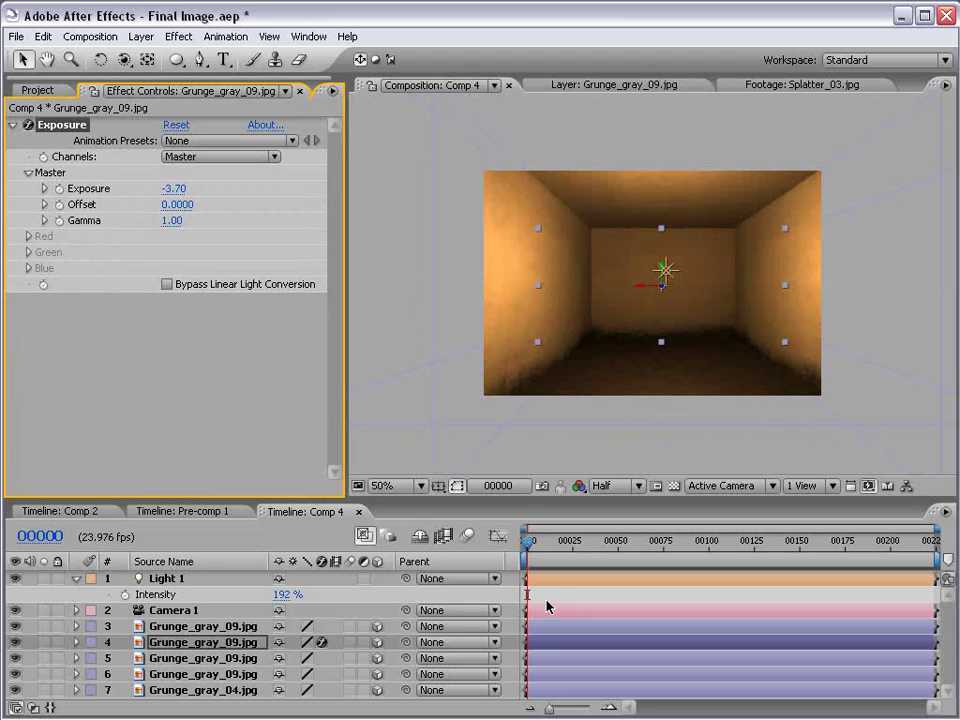
{"action": "key", "text": "F2"}
Step: Apply the Curves effect to the floor layer and shape an S-curve that lifts highlights and lowers shadows
{"action": "left_click_drag", "start_coordinate": [206, 497], "coordinate": [206, 485]}
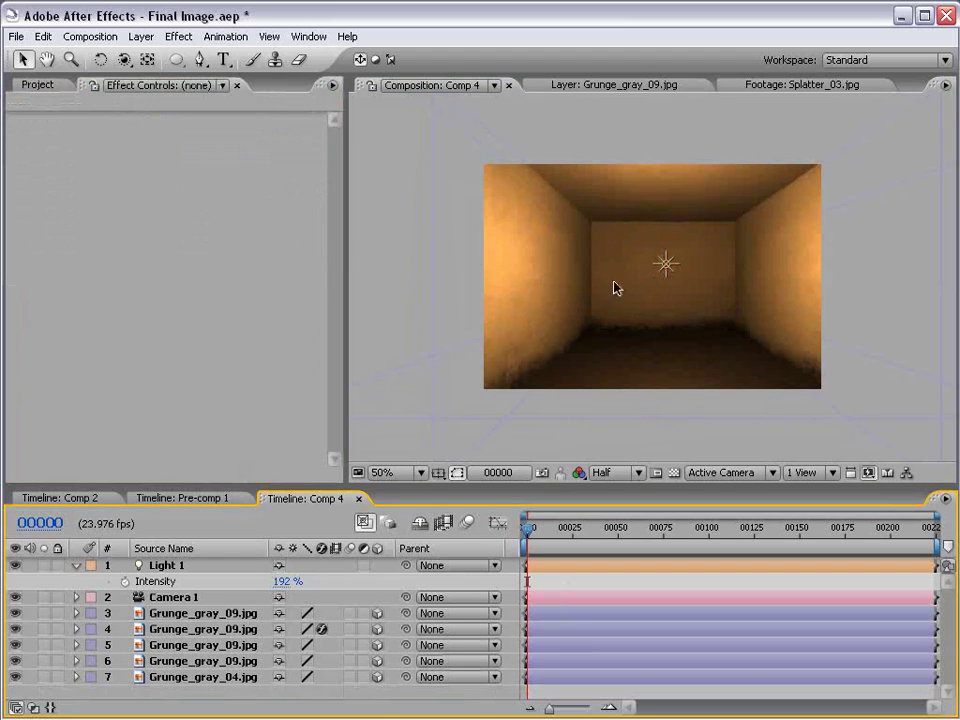
{"action": "left_click", "coordinate": [205, 677]}
{"action": "left_click", "coordinate": [178, 36]}
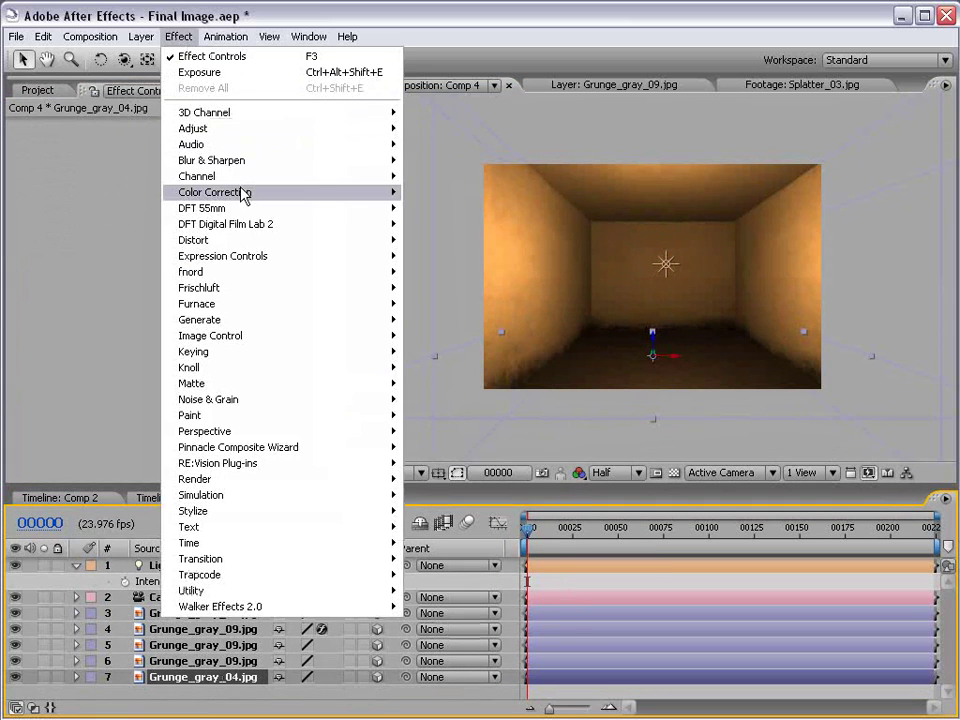
{"action": "mouse_move", "coordinate": [244, 193]}
{"action": "left_click", "coordinate": [433, 388]}
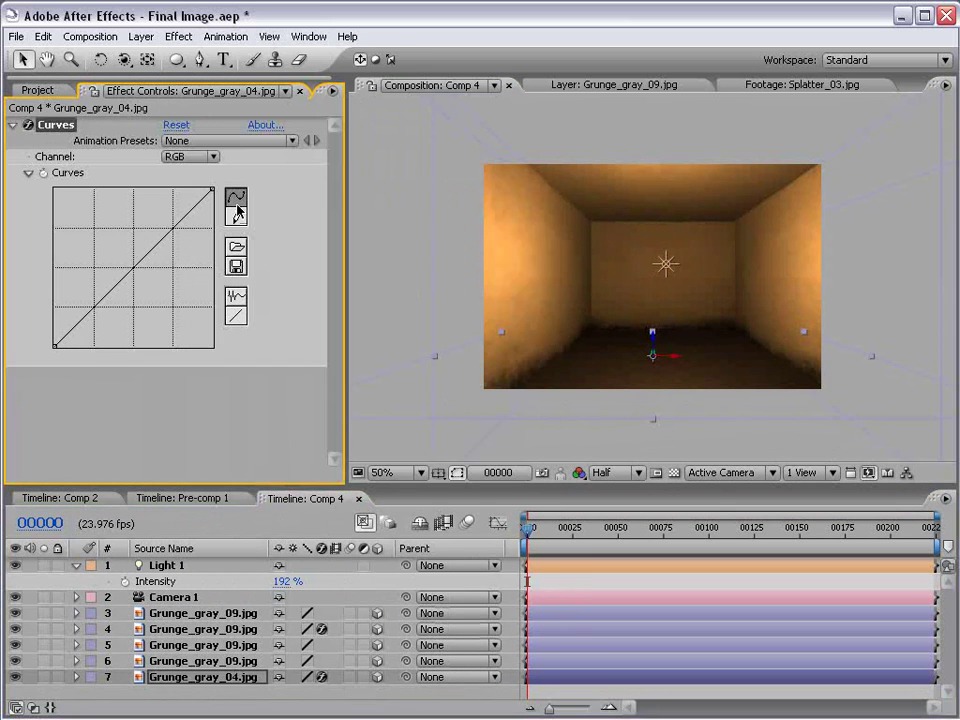
{"action": "left_click_drag", "start_coordinate": [154, 249], "coordinate": [146, 233]}
{"action": "left_click_drag", "start_coordinate": [99, 293], "coordinate": [95, 319]}
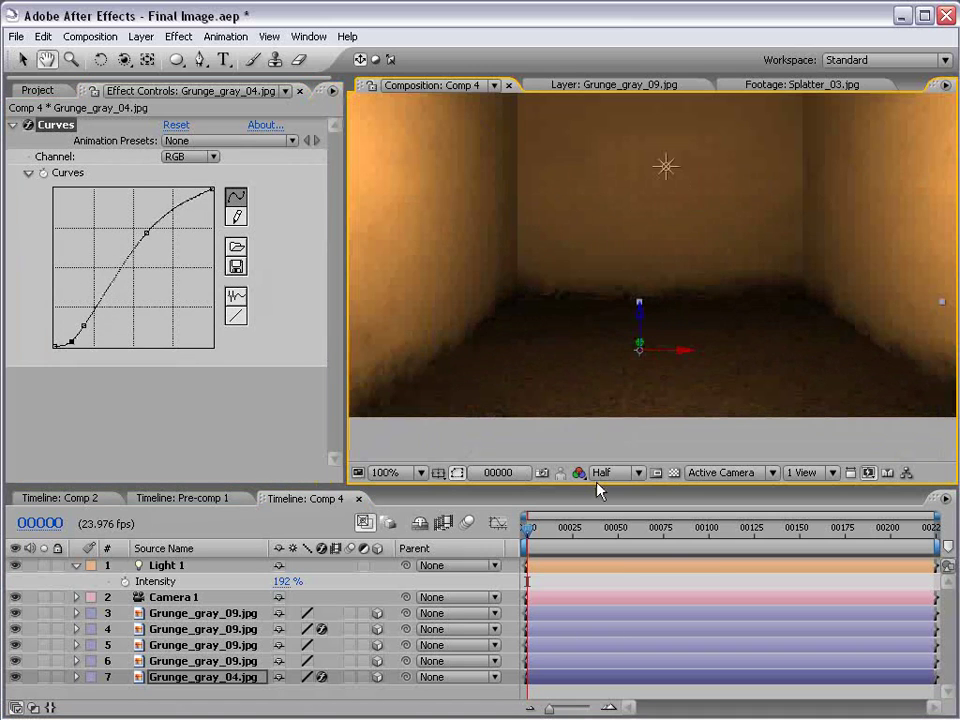
Step: Set the composition preview resolution to Full and return the magnification to 50%
{"action": "left_click", "coordinate": [608, 474]}
{"action": "left_click", "coordinate": [614, 492]}
{"action": "key", "text": "comma"}
{"action": "scroll", "coordinate": [628, 403], "scroll_direction": "up", "scroll_amount": 2}
{"action": "scroll", "coordinate": [628, 403], "scroll_direction": "down", "scroll_amount": 2}
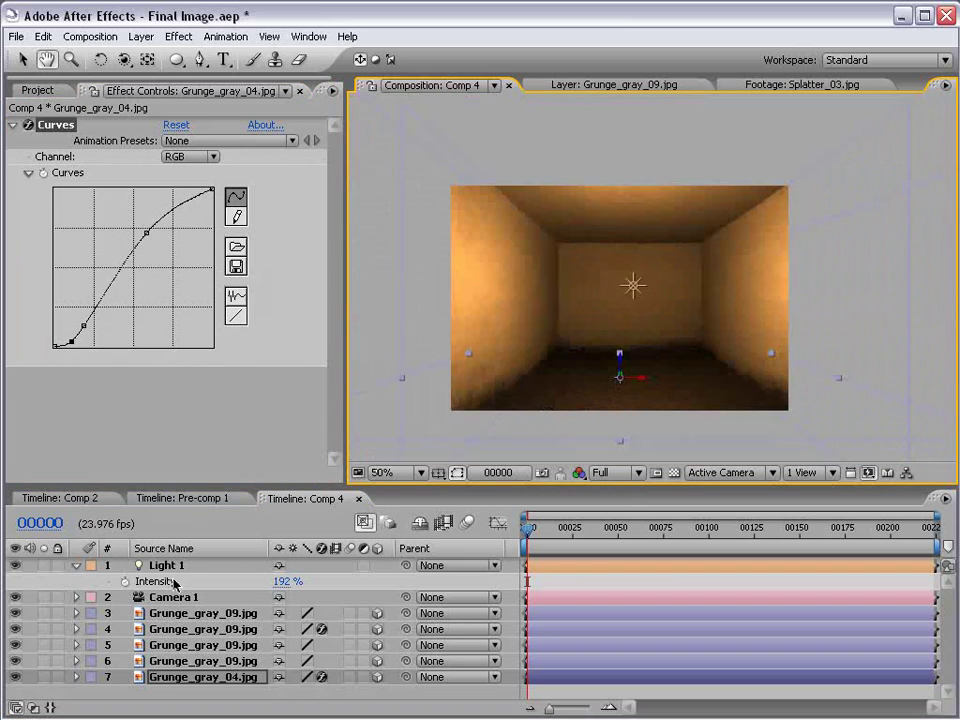
Step: Adjust Light 1's color to the brighter orange D3832E, then refine it to a slightly lighter, less saturated orange
{"action": "left_click", "coordinate": [77, 566]}
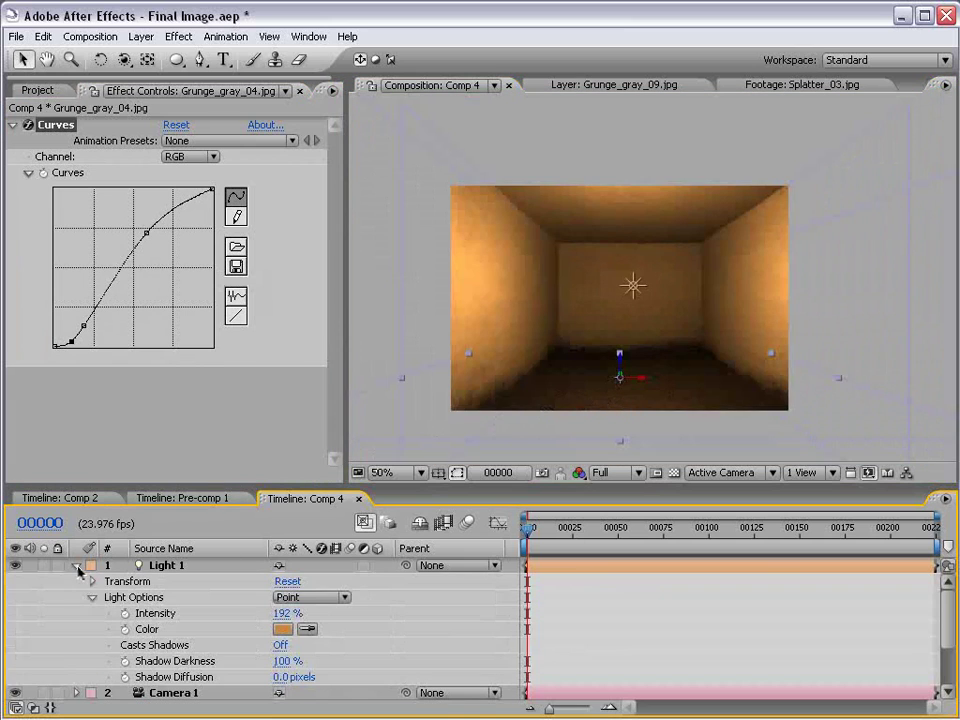
{"action": "left_click", "coordinate": [283, 629]}
{"action": "left_click_drag", "start_coordinate": [474, 452], "coordinate": [490, 434]}
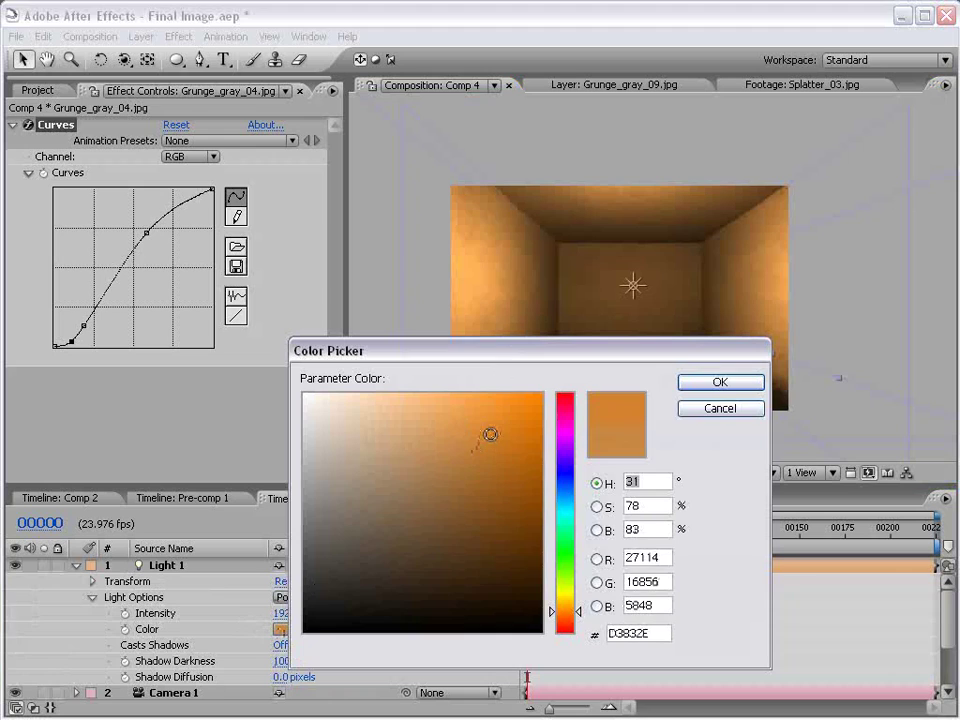
{"action": "left_click", "coordinate": [722, 383]}
{"action": "left_click", "coordinate": [284, 630]}
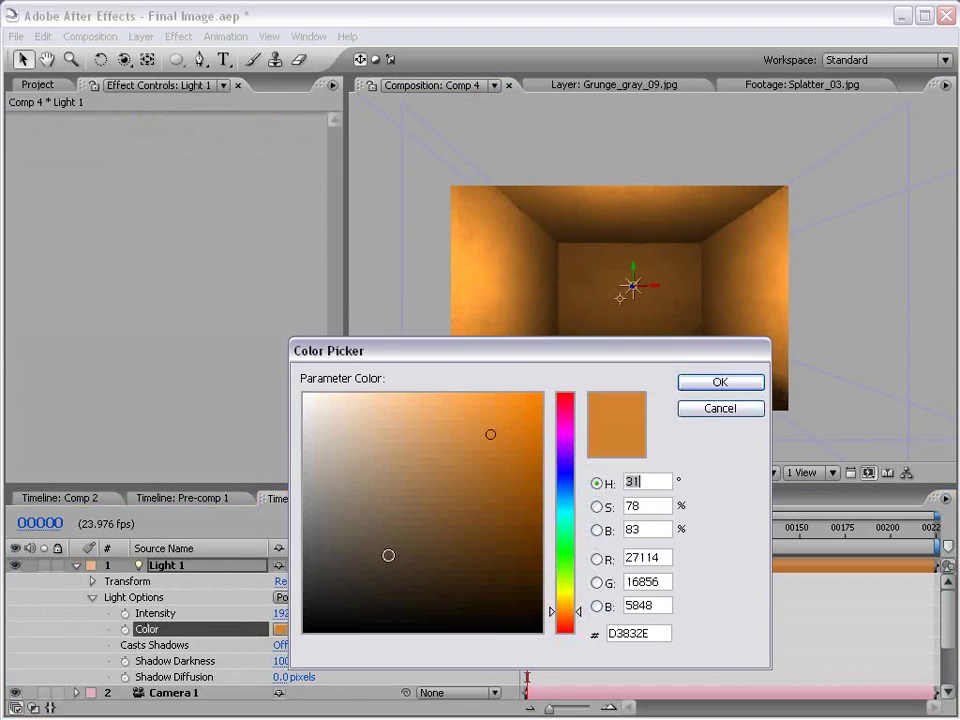
{"action": "left_click_drag", "start_coordinate": [487, 430], "coordinate": [476, 420]}
{"action": "left_click", "coordinate": [681, 378]}
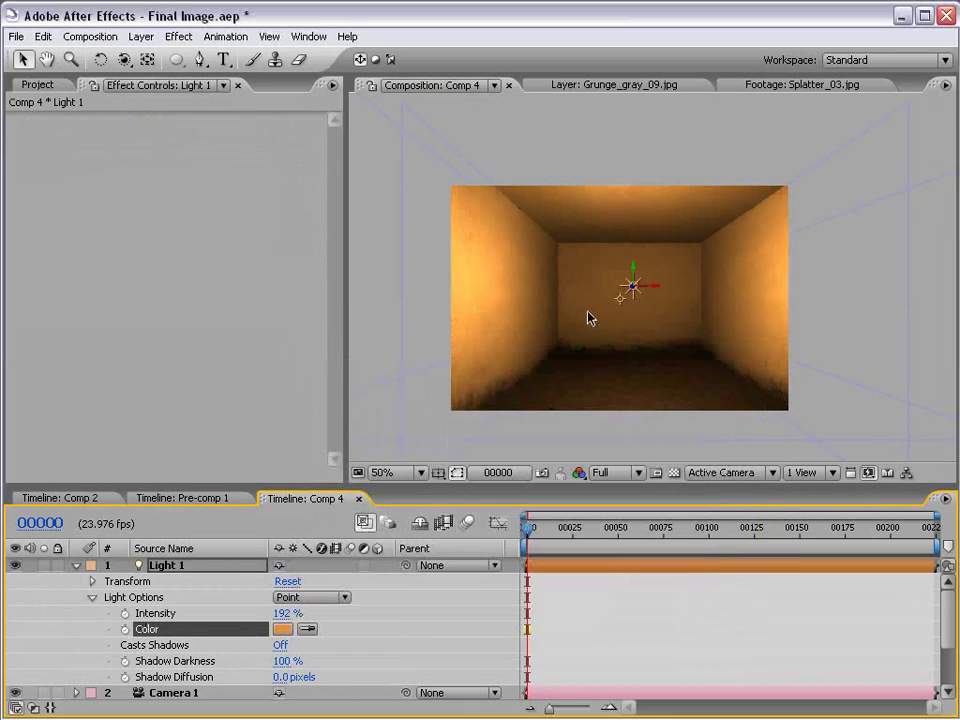
{"action": "left_click", "coordinate": [677, 598]}
{"action": "scroll", "coordinate": [624, 336], "scroll_direction": "up", "scroll_amount": 2}
{"action": "scroll", "coordinate": [624, 336], "scroll_direction": "down", "scroll_amount": 2}
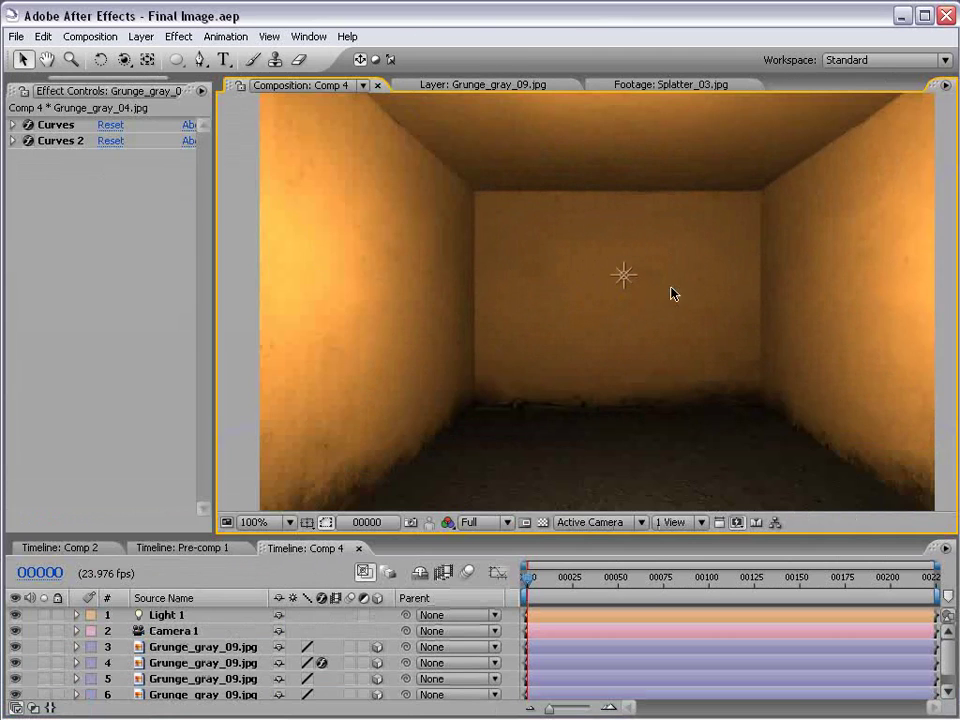
Step: Add a new white solid on top of the room layers in Comp 4
{"action": "left_click", "coordinate": [141, 37]}
{"action": "mouse_move", "coordinate": [149, 58]}
{"action": "left_click", "coordinate": [465, 73]}
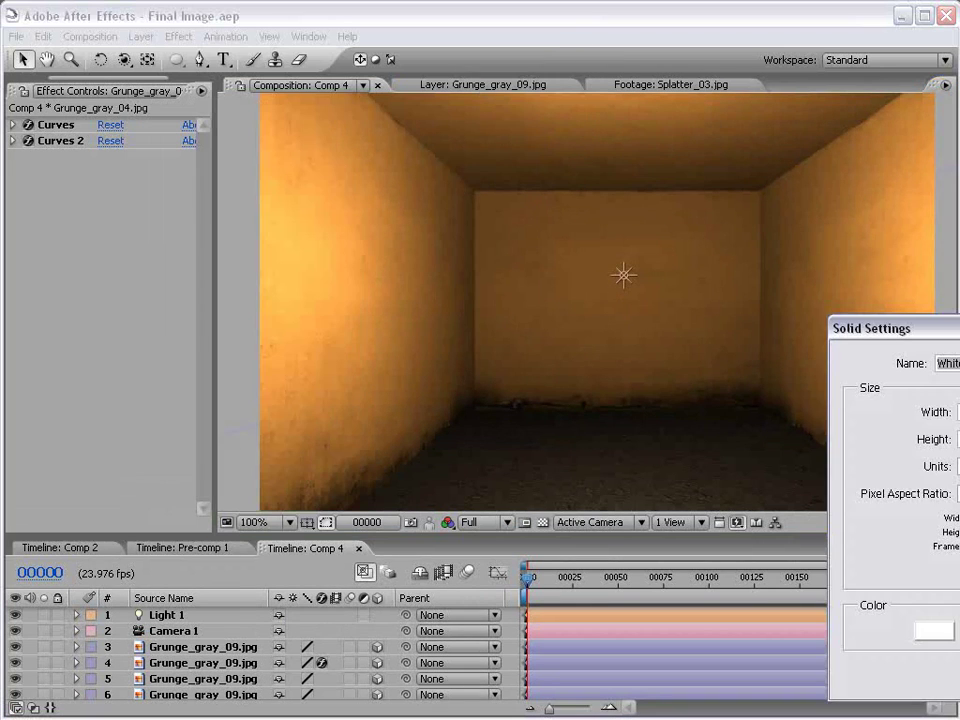
{"action": "left_click", "coordinate": [510, 548]}
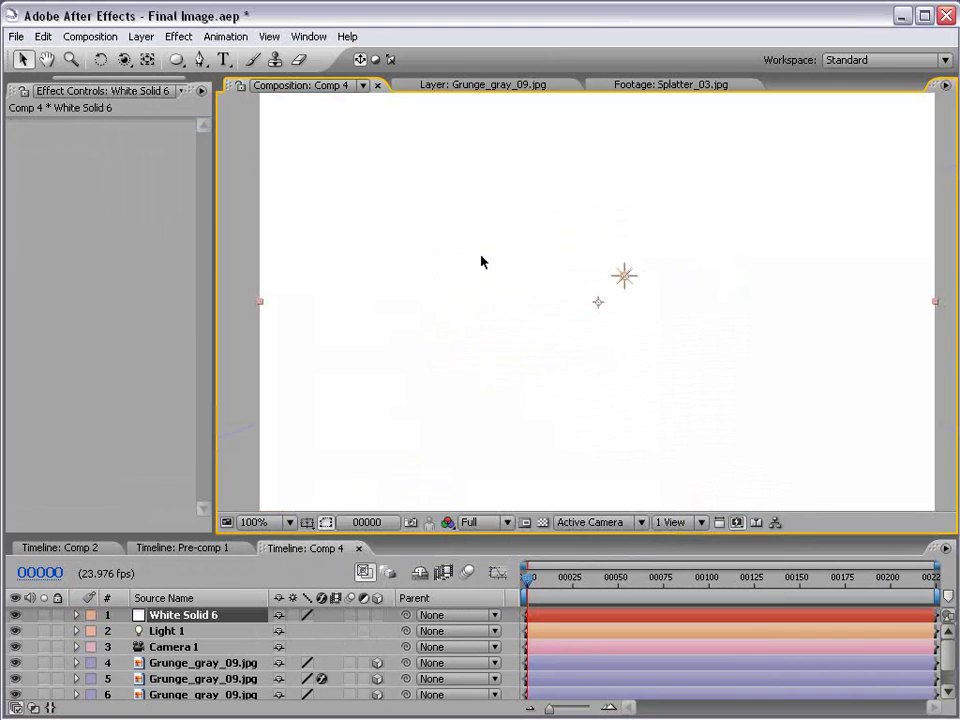
Step: Apply CC Particle World to the white solid and preview the particles at frame 27
{"action": "left_click", "coordinate": [178, 36]}
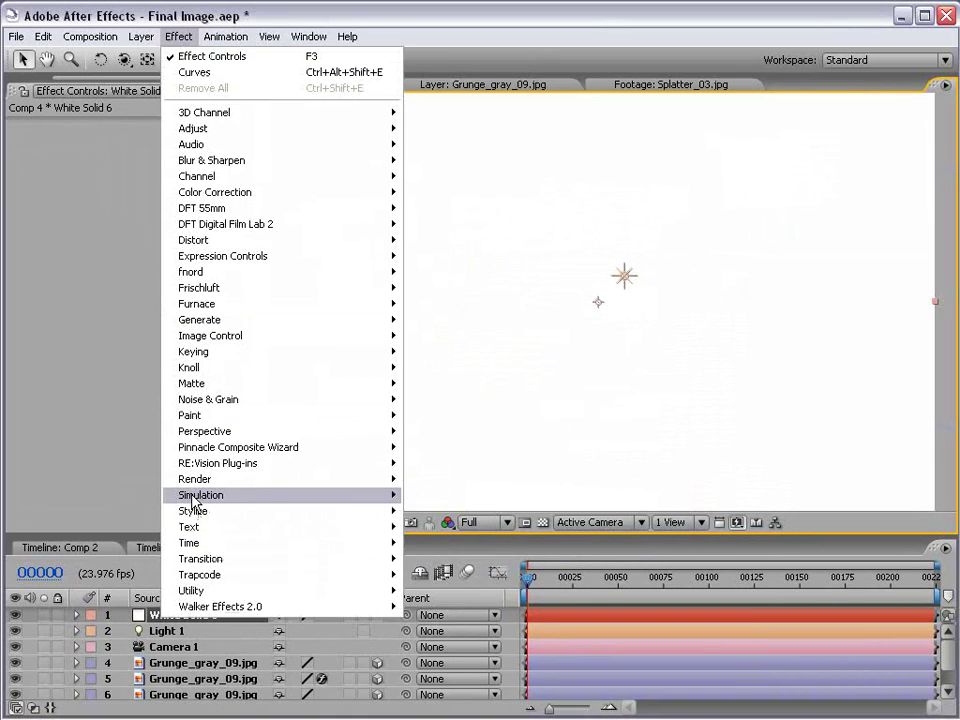
{"action": "mouse_move", "coordinate": [212, 500]}
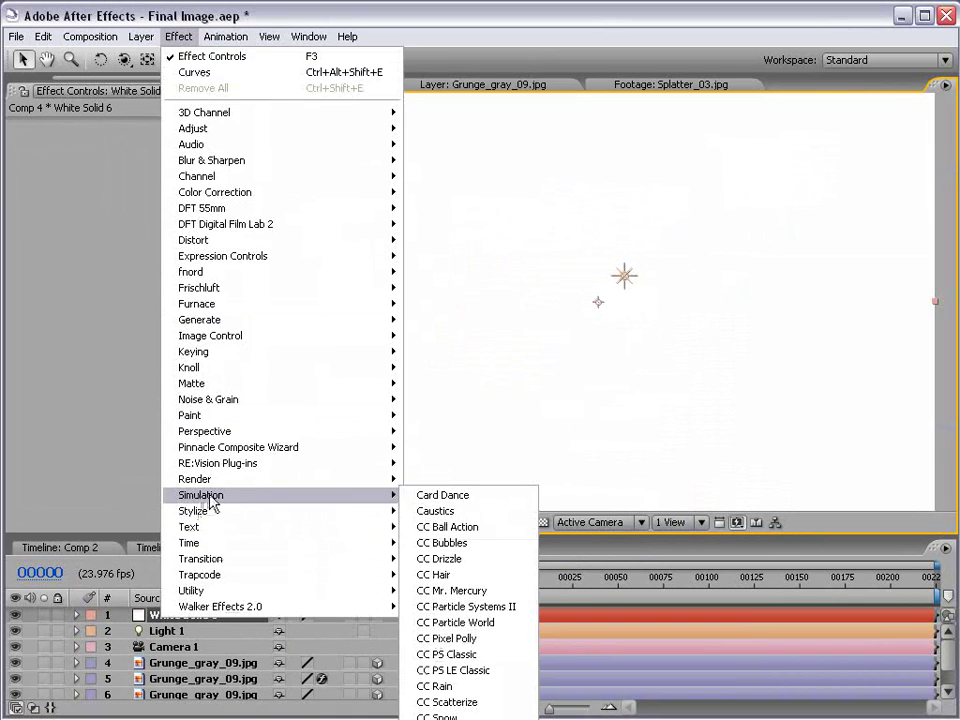
{"action": "left_click", "coordinate": [470, 622]}
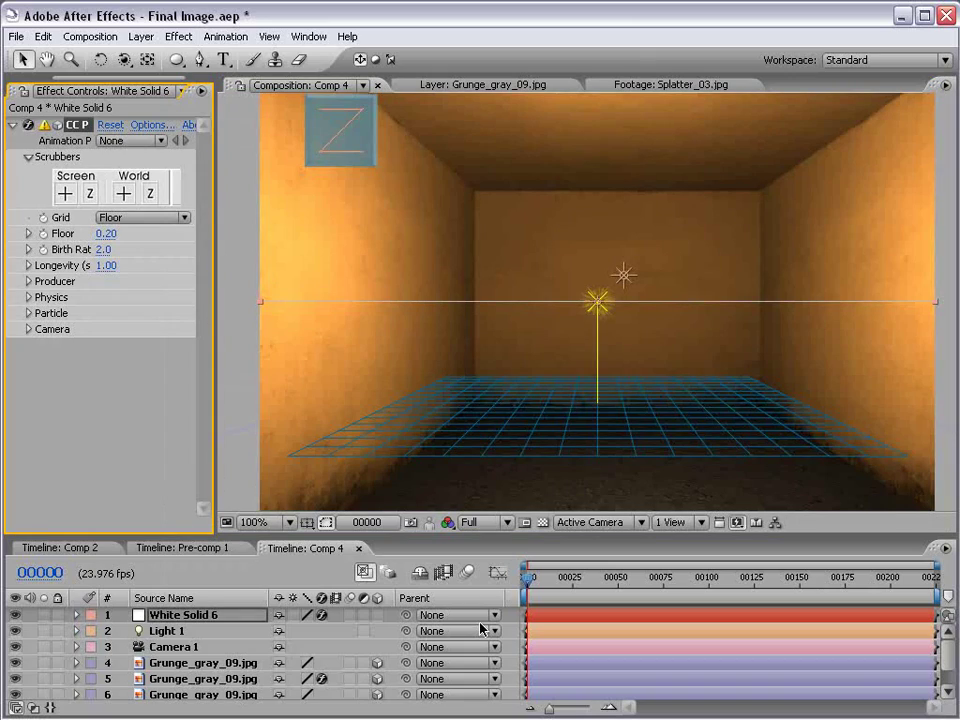
{"action": "left_click_drag", "start_coordinate": [530, 578], "coordinate": [578, 580]}
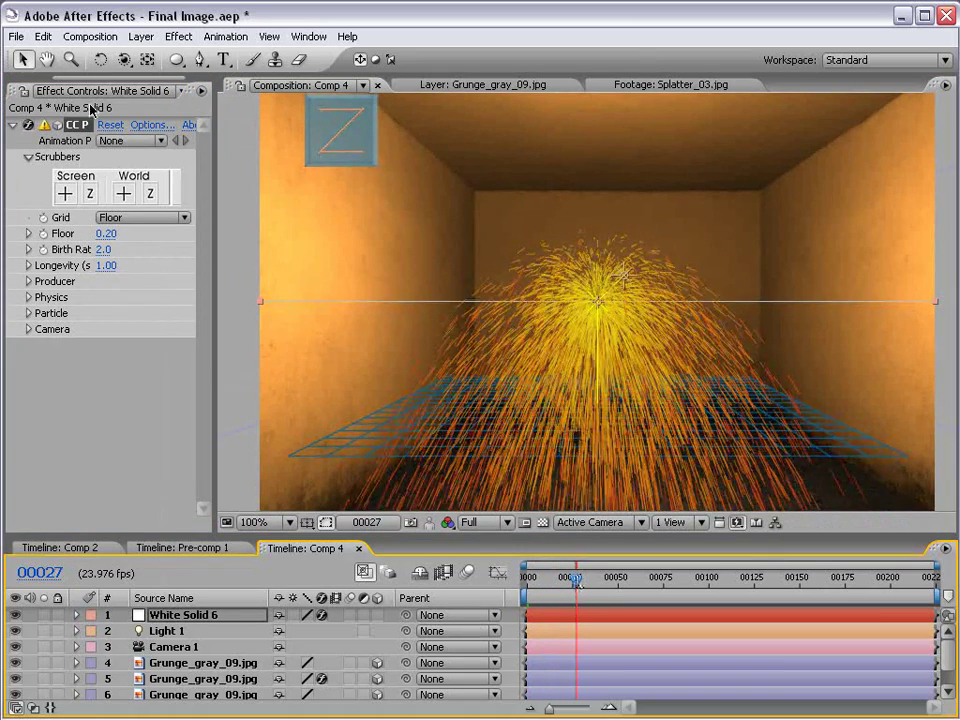
Step: Turn off the CC Particle World grid and preview the particles at frame 44
{"action": "left_click_drag", "start_coordinate": [212, 220], "coordinate": [295, 221]}
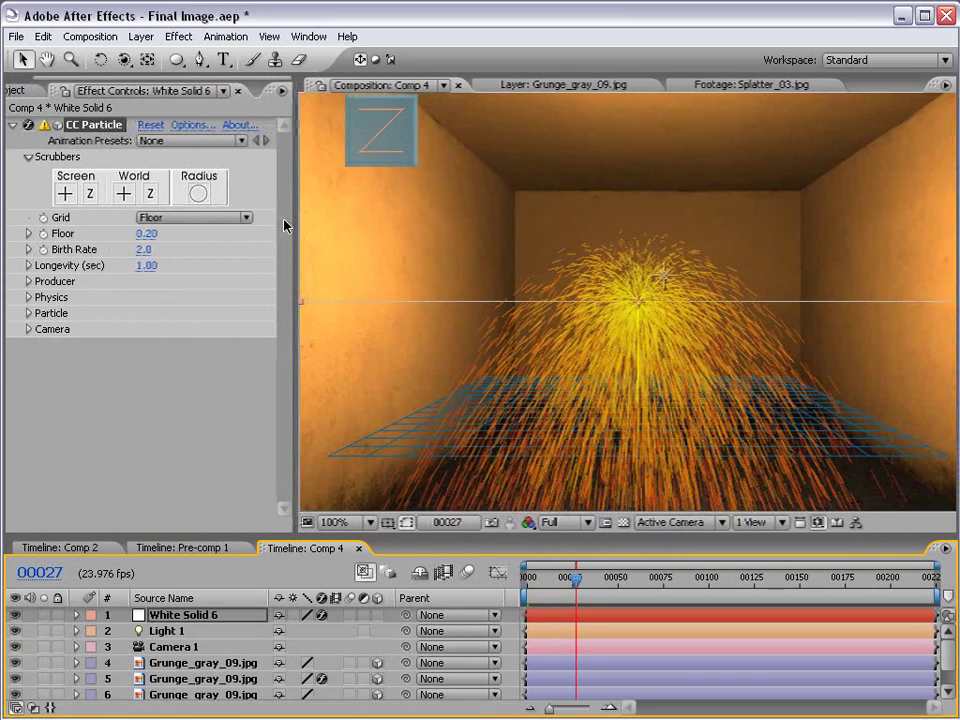
{"action": "left_click", "coordinate": [162, 219]}
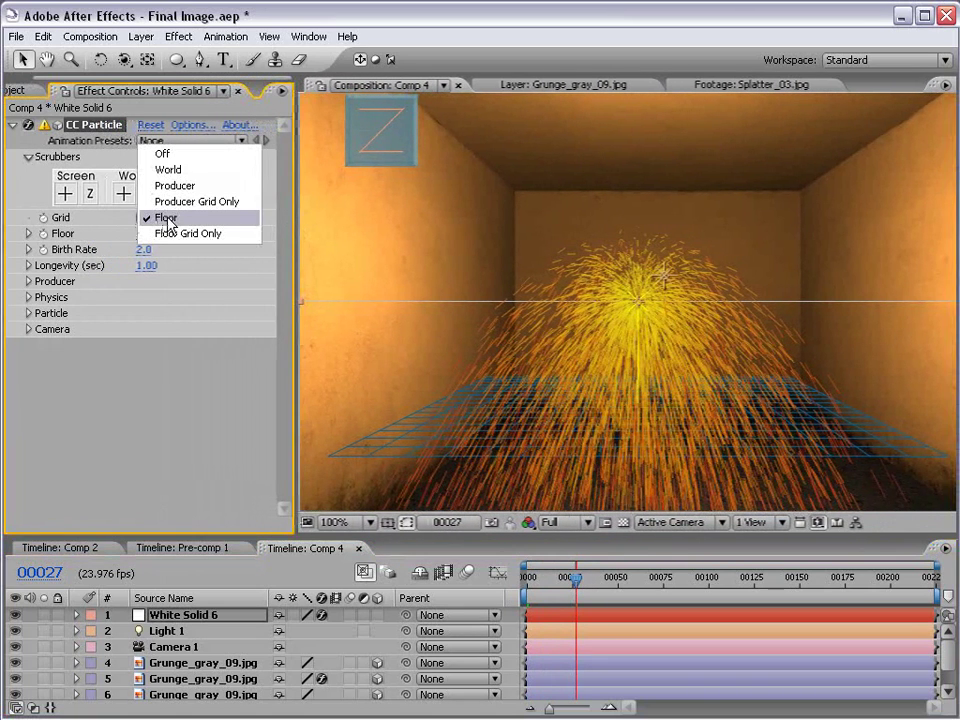
{"action": "left_click", "coordinate": [158, 154]}
{"action": "left_click_drag", "start_coordinate": [576, 578], "coordinate": [606, 578]}
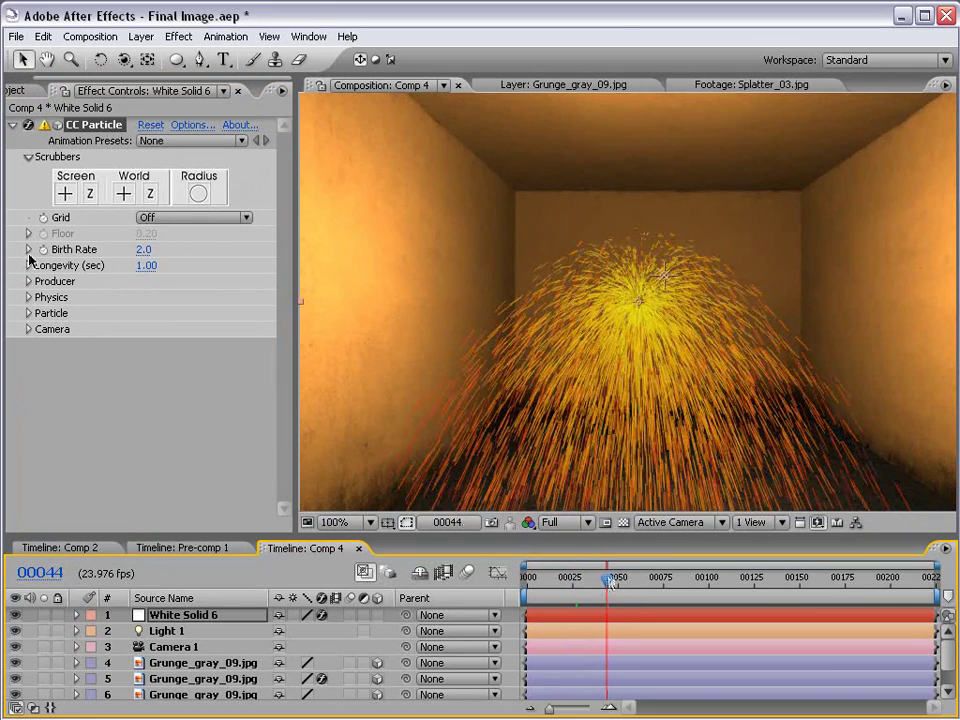
Step: Set the particle producer's Radius X, Y and Z to 0
{"action": "left_click", "coordinate": [29, 281]}
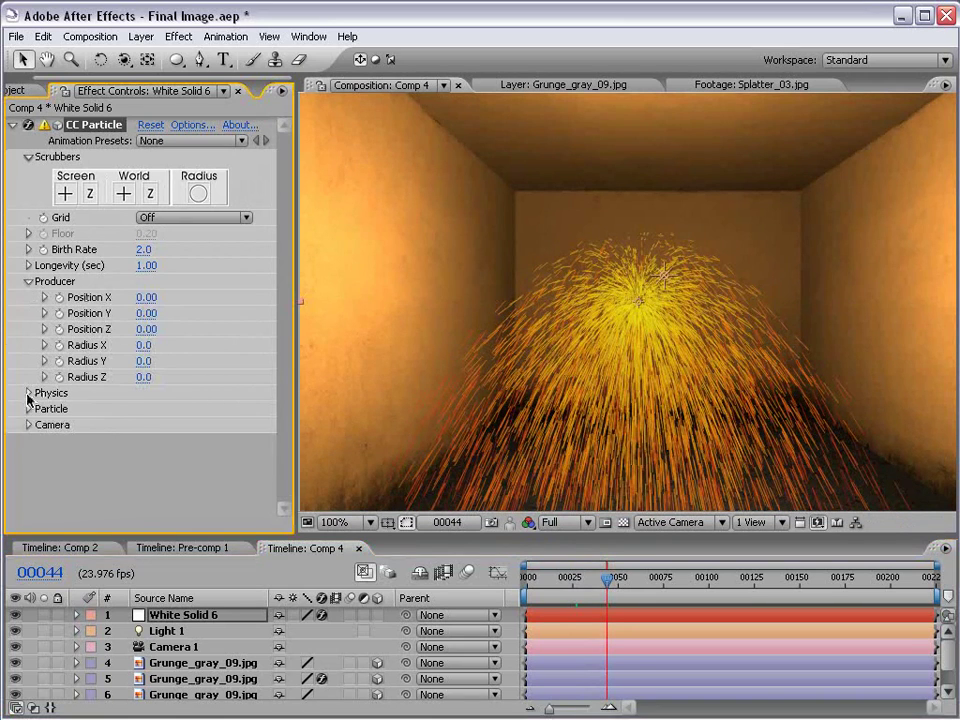
{"action": "left_click", "coordinate": [29, 393]}
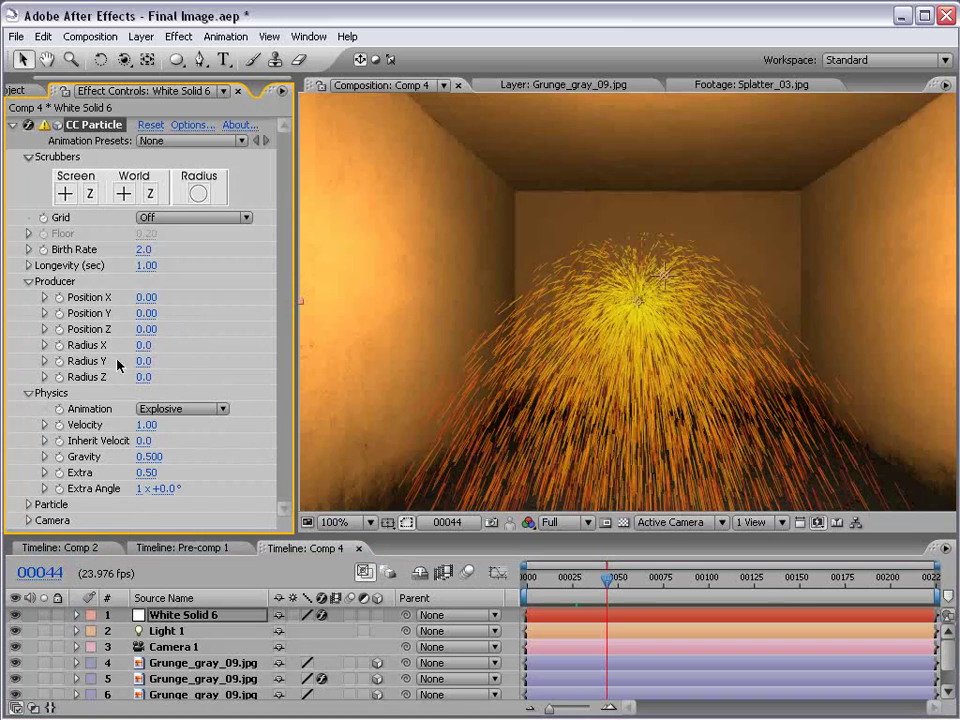
{"action": "type", "text": "0"}
{"action": "left_click", "coordinate": [145, 361]}
{"action": "key", "text": "Return"}
{"action": "left_click", "coordinate": [148, 377]}
{"action": "type", "text": "0"}
{"action": "key", "text": "Return"}
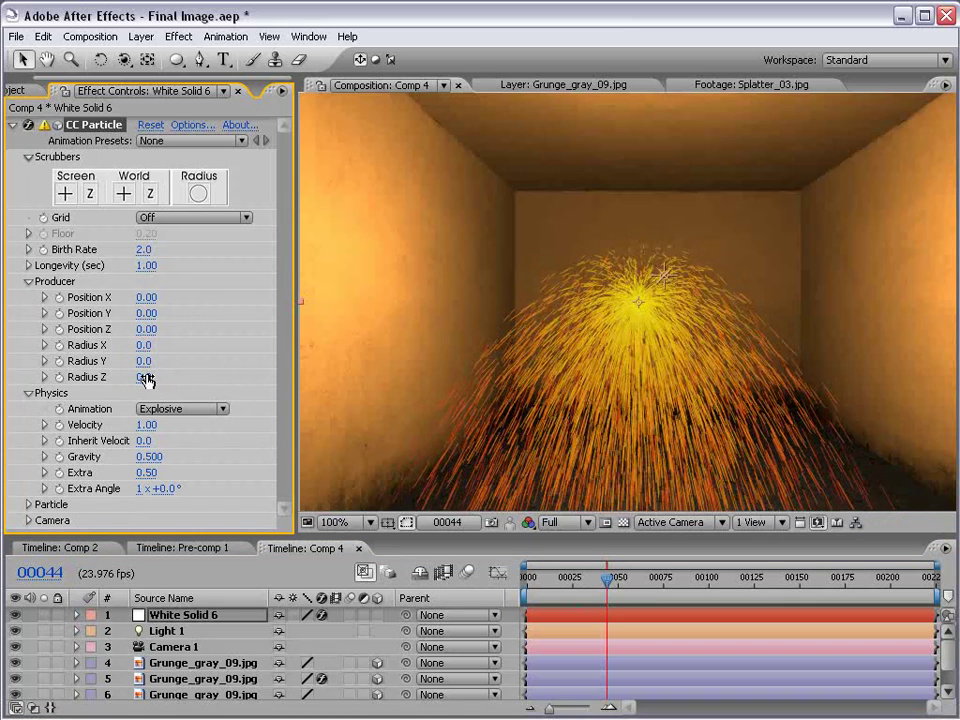
Step: Set the particle physics Velocity, Inherit Velocity and Gravity to 0
{"action": "left_click", "coordinate": [146, 425]}
{"action": "type", "text": "0"}
{"action": "key", "text": "Return"}
{"action": "left_click", "coordinate": [143, 441]}
{"action": "type", "text": "0"}
{"action": "key", "text": "Return"}
{"action": "left_click", "coordinate": [148, 457]}
{"action": "type", "text": "0"}
{"action": "key", "text": "Return"}
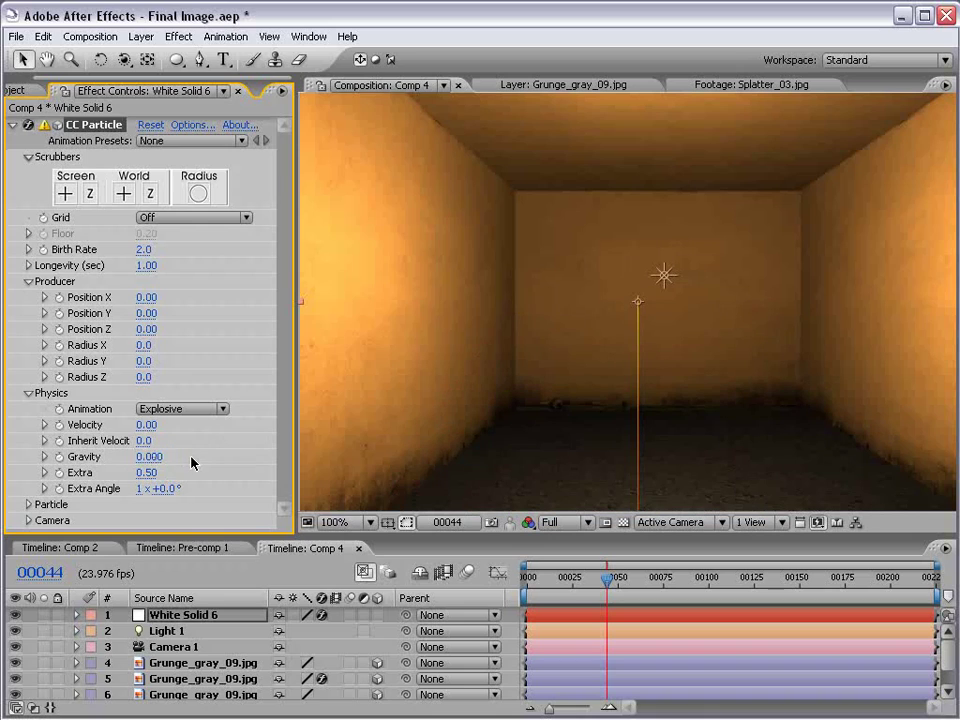
Step: Set the physics Extra value to 0 and check the particles frame by frame around frame 89
{"action": "left_click", "coordinate": [146, 473]}
{"action": "type", "text": "0"}
{"action": "key", "text": "Return"}
{"action": "left_click_drag", "start_coordinate": [607, 578], "coordinate": [690, 578]}
{"action": "key", "text": "period"}
{"action": "key", "text": "period"}
{"action": "key", "text": "period"}
{"action": "key", "text": "comma"}
{"action": "key", "text": "comma"}
{"action": "key", "text": "comma"}
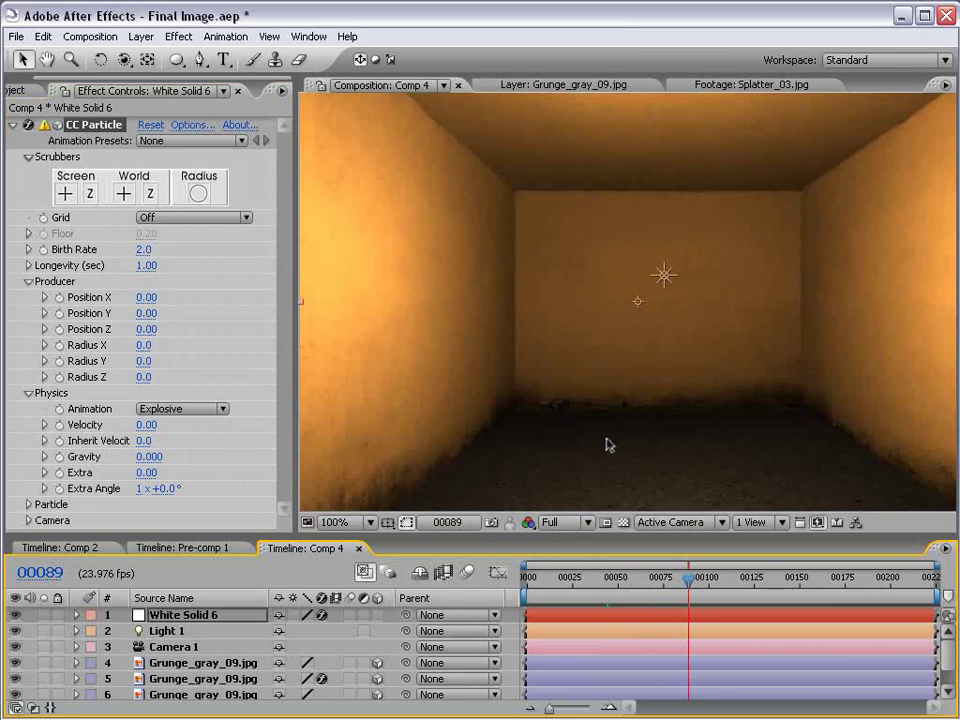
Step: Add a new null object to Comp 4, keeping it at its default central position
{"action": "left_click", "coordinate": [138, 36]}
{"action": "mouse_move", "coordinate": [155, 58]}
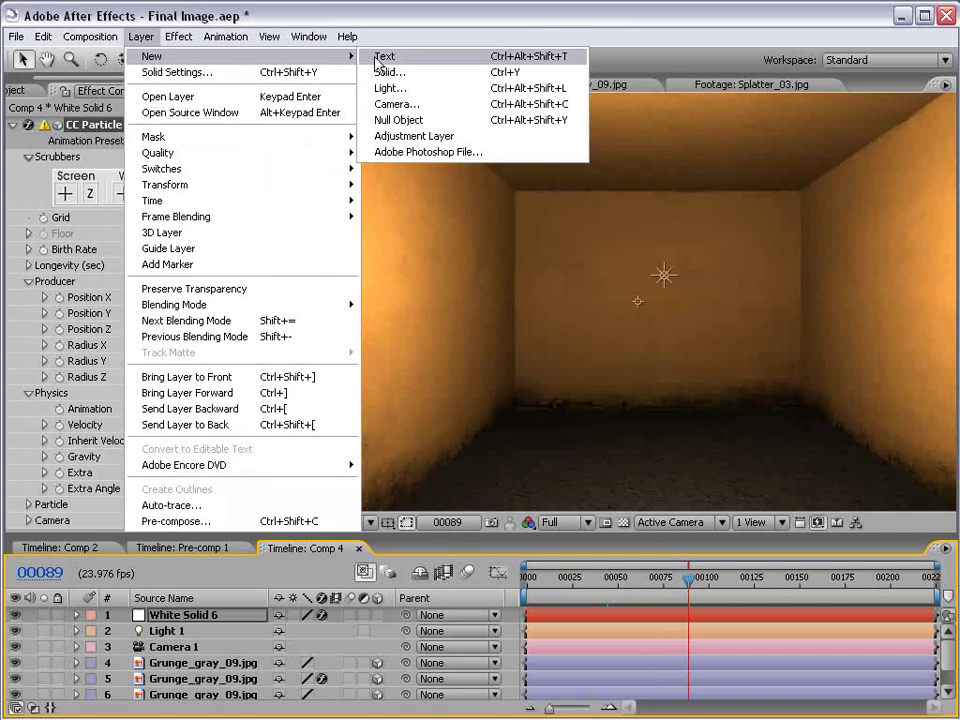
{"action": "left_click", "coordinate": [405, 121]}
{"action": "left_click_drag", "start_coordinate": [671, 304], "coordinate": [718, 375]}
{"action": "key", "text": "ctrl+z"}
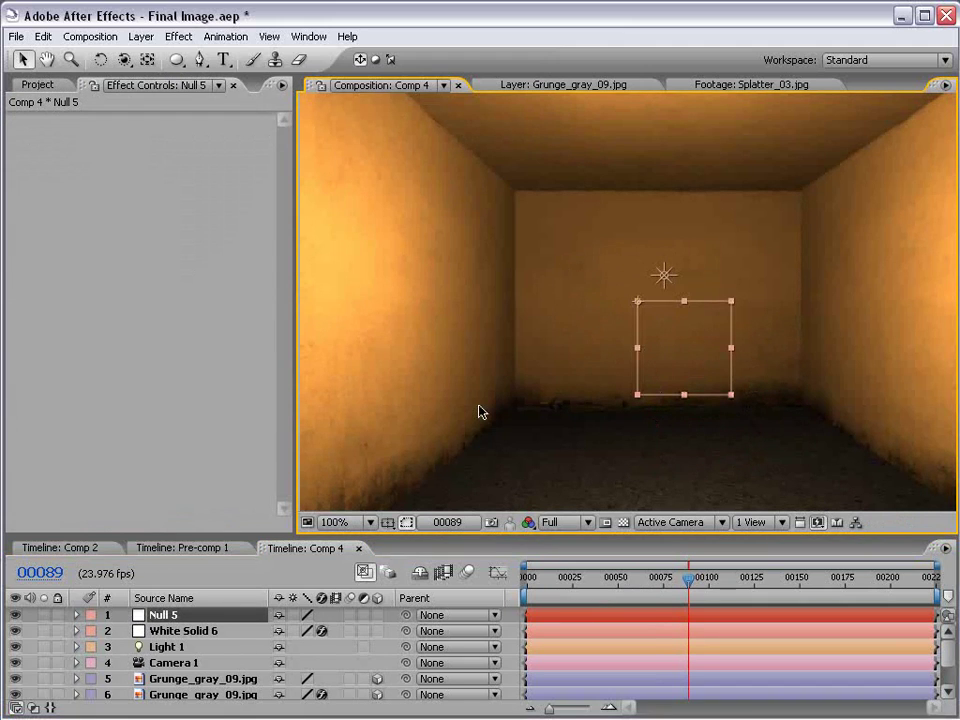
Step: Enable keyframing on the White Solid 6 particle producer's Position X, Y and Z at frame 89
{"action": "left_click", "coordinate": [183, 631]}
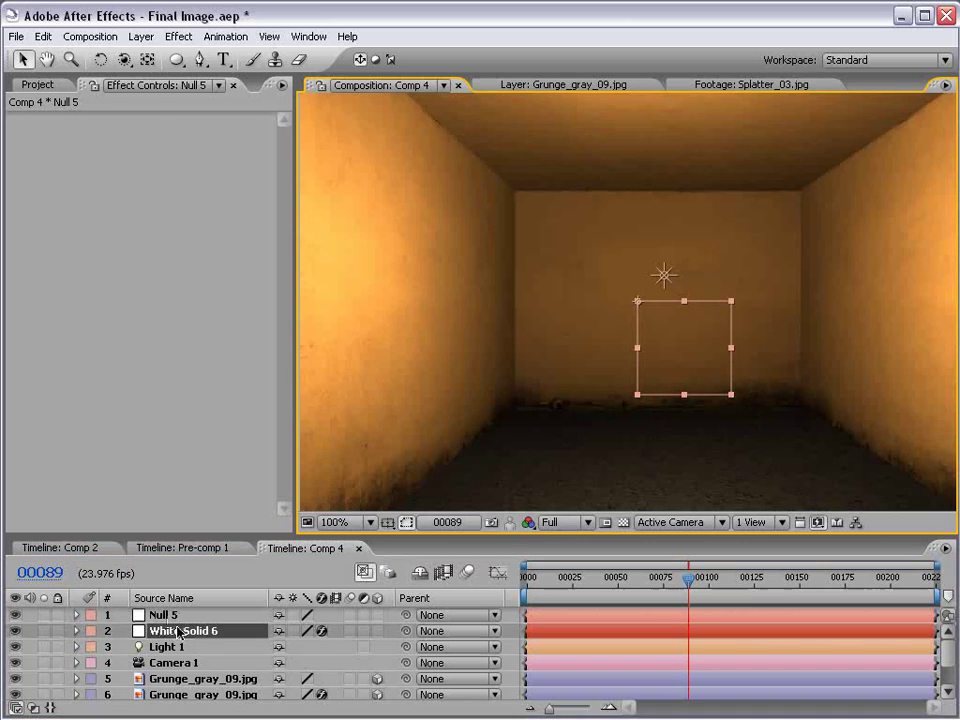
{"action": "left_click", "coordinate": [94, 124]}
{"action": "left_click_drag", "start_coordinate": [297, 183], "coordinate": [368, 179]}
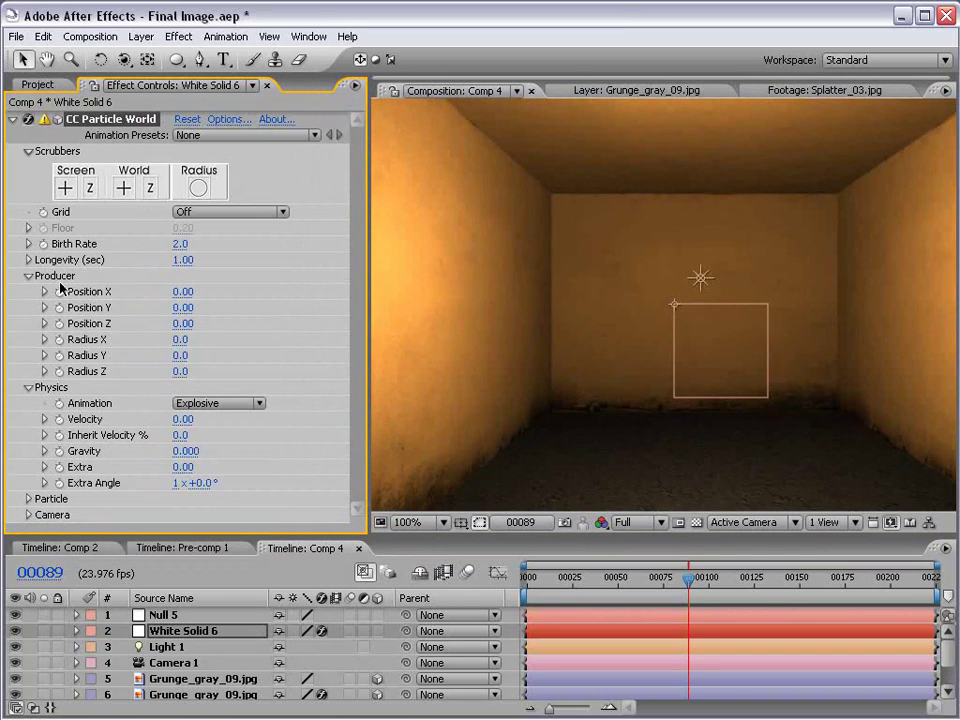
{"action": "left_click", "coordinate": [59, 291]}
{"action": "left_click", "coordinate": [59, 307]}
{"action": "left_click", "coordinate": [60, 323]}
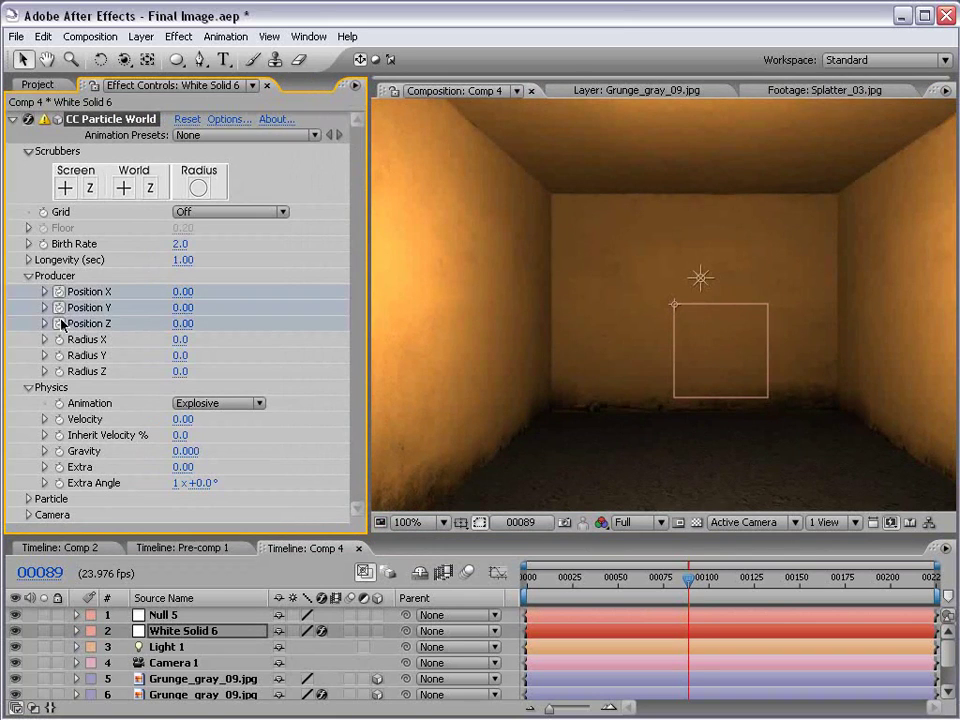
Step: At frame 105, keyframe the producer's Position X at 0.16, Y at 0.24 and Z at -0.24, and reveal the keyframes
{"action": "left_click", "coordinate": [717, 577]}
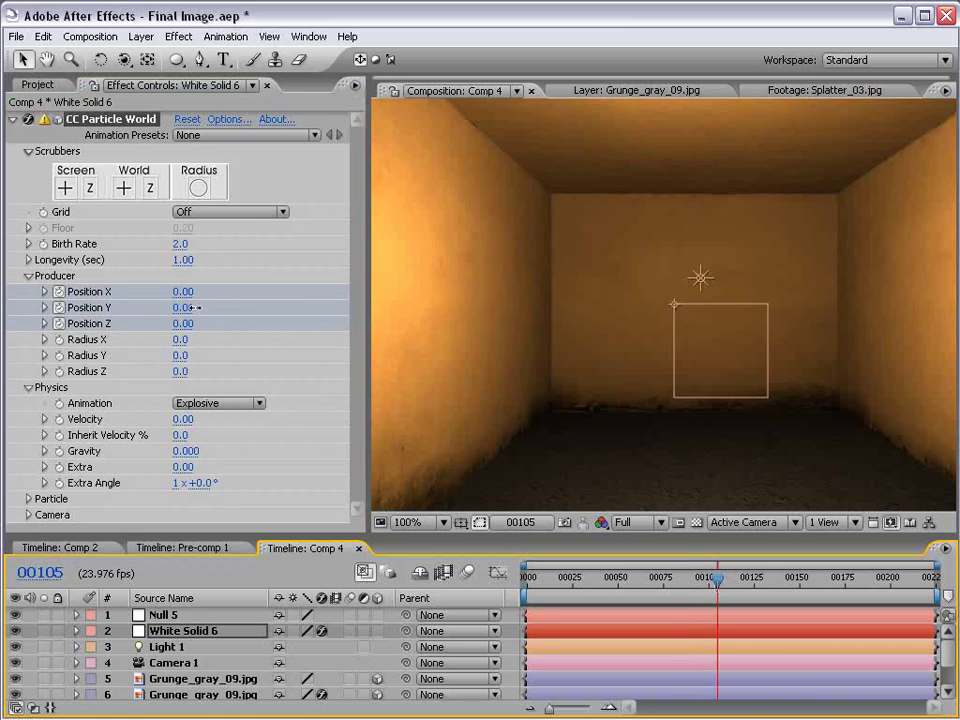
{"action": "left_click_drag", "start_coordinate": [190, 307], "coordinate": [236, 321]}
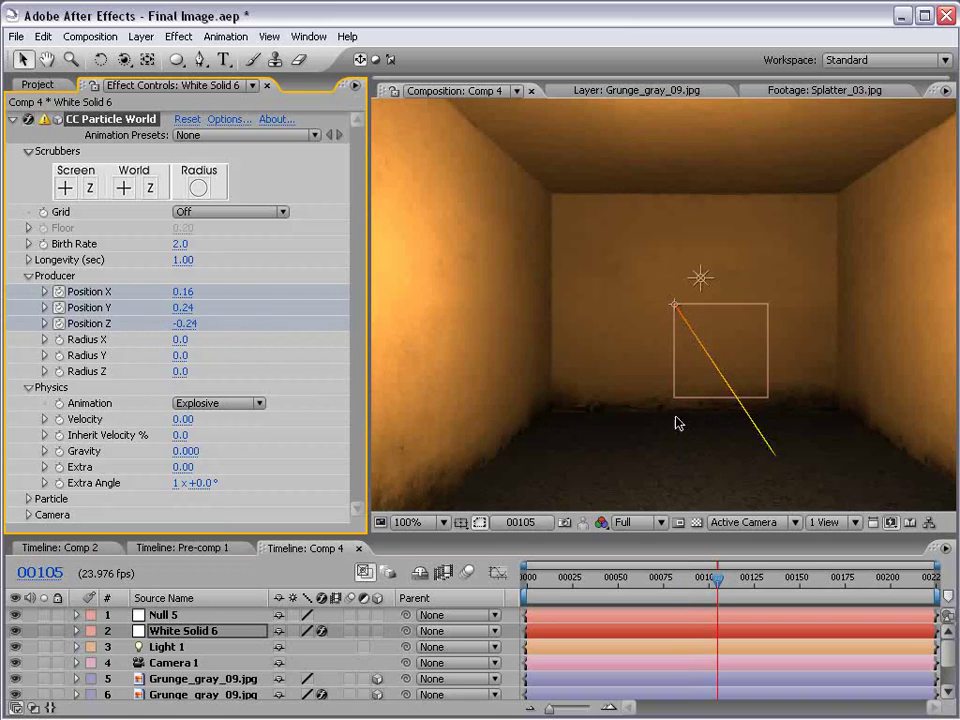
{"action": "left_click_drag", "start_coordinate": [722, 585], "coordinate": [697, 585]}
{"action": "key", "text": "u"}
{"action": "left_click", "coordinate": [778, 662]}
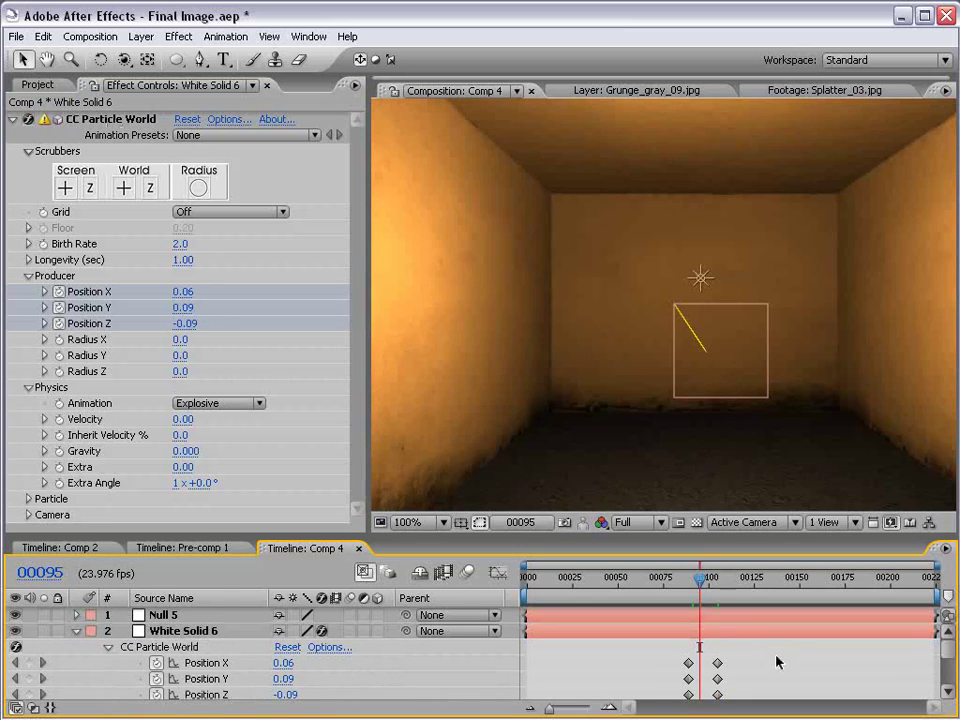
Step: Change the Particle Type to Lens Convex
{"action": "left_click", "coordinate": [29, 499]}
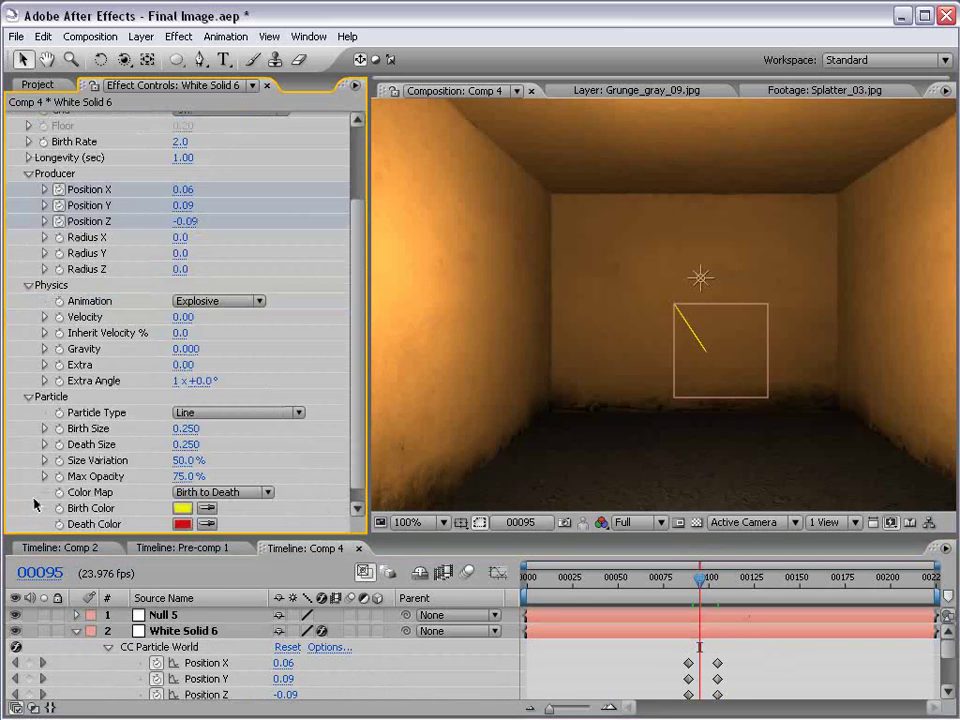
{"action": "left_click", "coordinate": [208, 413]}
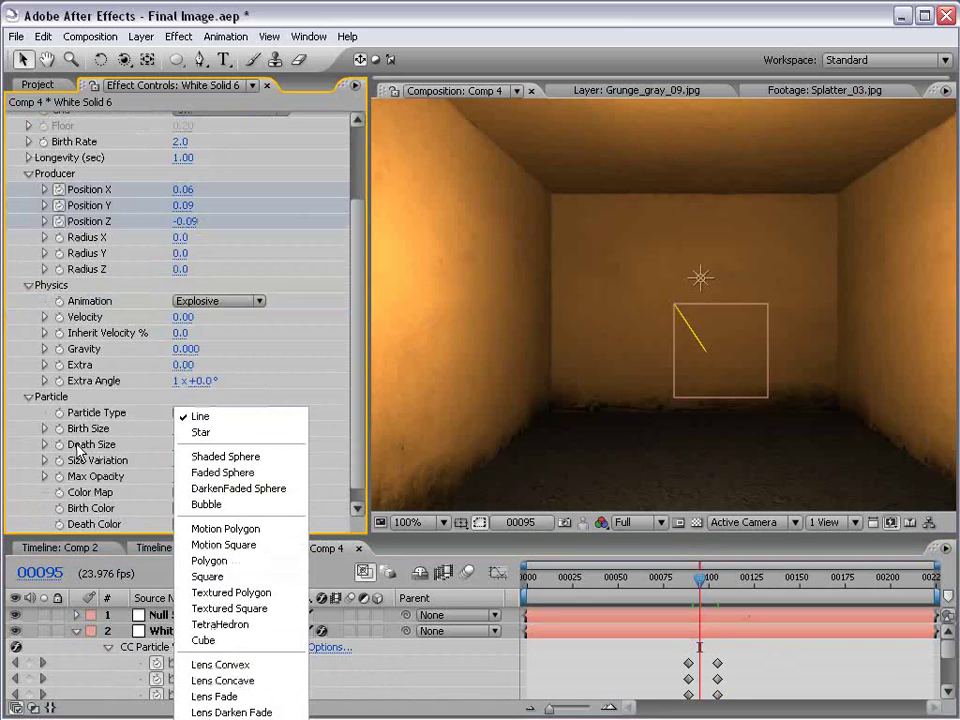
{"action": "left_click", "coordinate": [267, 677]}
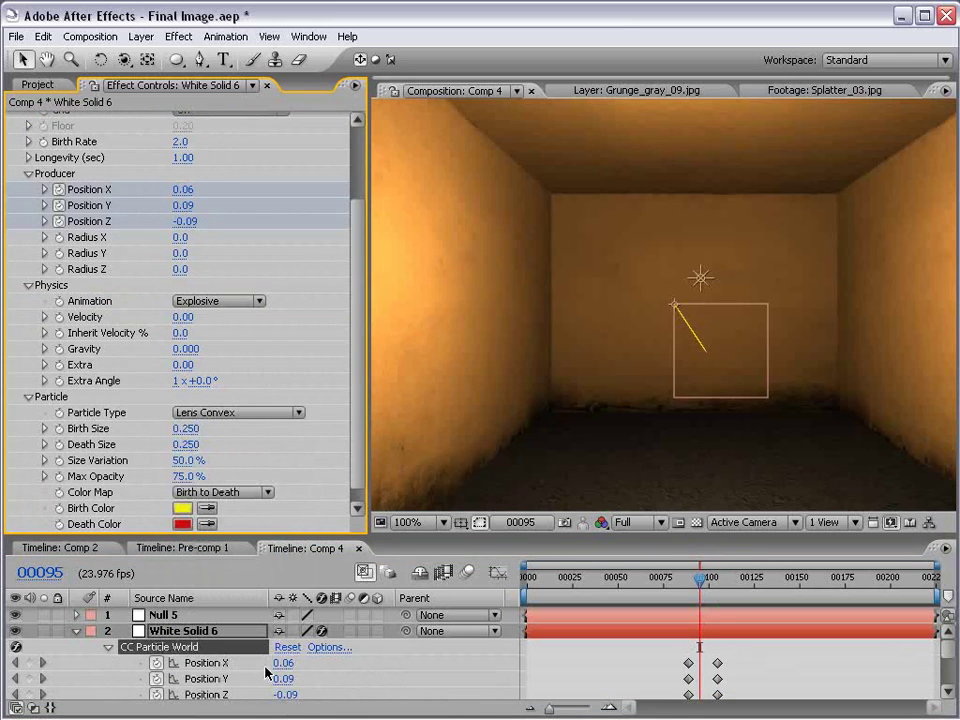
Step: At frame 98, keyframe the producer's Position X at 0.09, Y at 0.11 and Z at -0.81
{"action": "left_click", "coordinate": [704, 584]}
{"action": "mouse_move", "coordinate": [704, 586]}
{"action": "left_mouse_down"}
{"action": "mouse_move", "coordinate": [695, 587]}
{"action": "mouse_move", "coordinate": [705, 587]}
{"action": "left_mouse_up"}
{"action": "left_click_drag", "start_coordinate": [186, 221], "coordinate": [122, 221]}
{"action": "left_click_drag", "start_coordinate": [182, 205], "coordinate": [129, 152]}
{"action": "left_click", "coordinate": [183, 188]}
{"action": "mouse_move", "coordinate": [183, 188]}
{"action": "left_mouse_down"}
{"action": "mouse_move", "coordinate": [200, 188]}
{"action": "mouse_move", "coordinate": [165, 188]}
{"action": "mouse_move", "coordinate": [183, 188]}
{"action": "left_mouse_up"}
{"action": "left_click", "coordinate": [740, 541]}
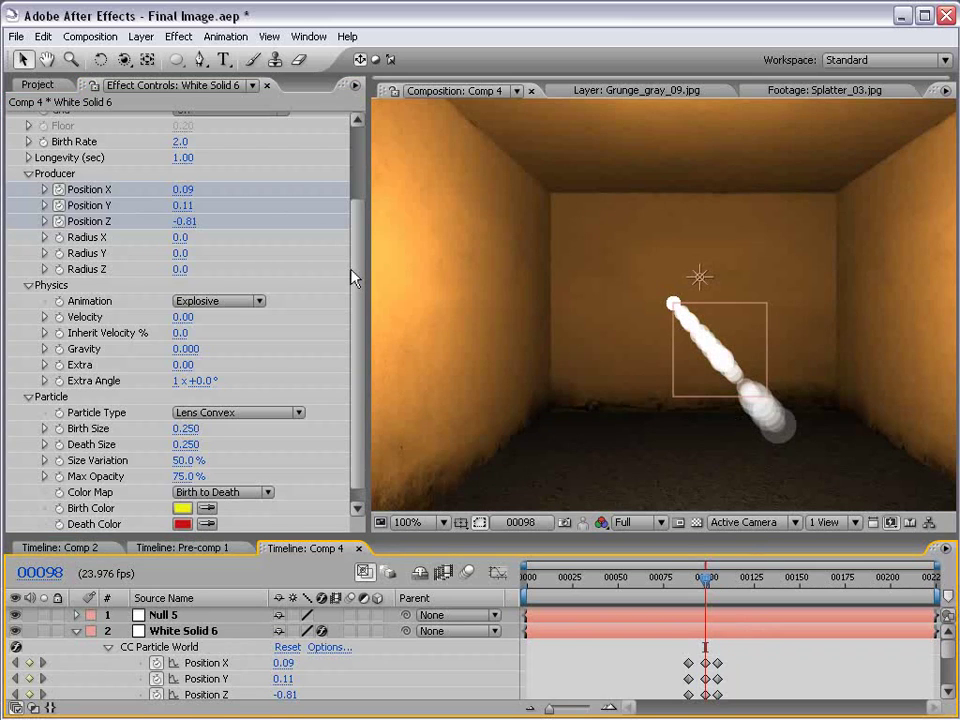
Step: Delete the producer's Position keyframes and try moving the null in the composition, undoing the move
{"action": "left_click_drag", "start_coordinate": [728, 655], "coordinate": [697, 702]}
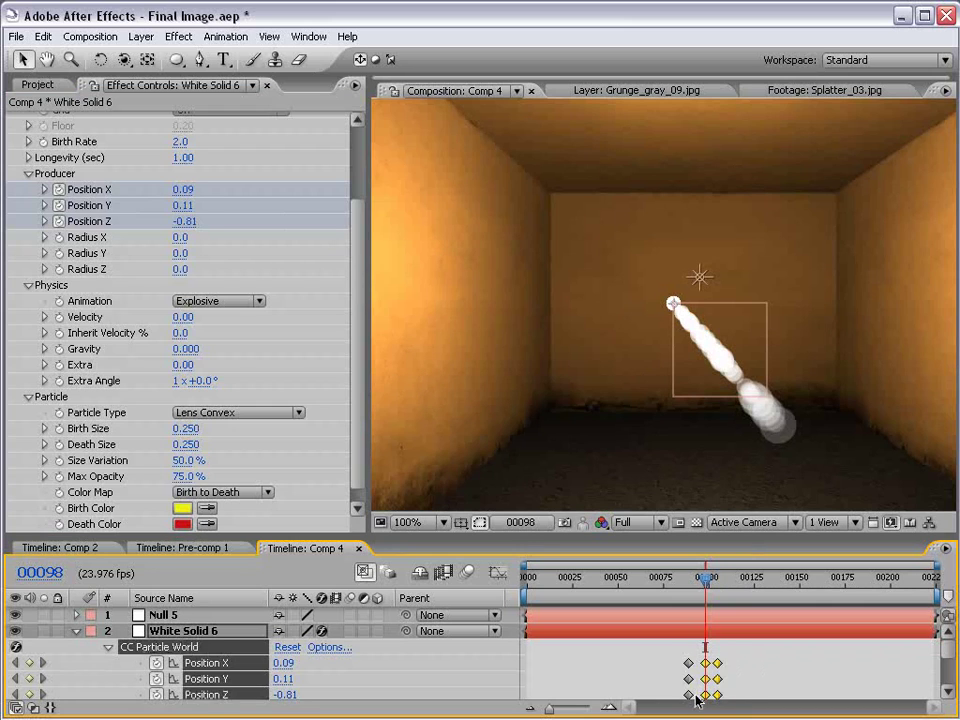
{"action": "key", "text": "Delete"}
{"action": "left_click", "coordinate": [673, 395]}
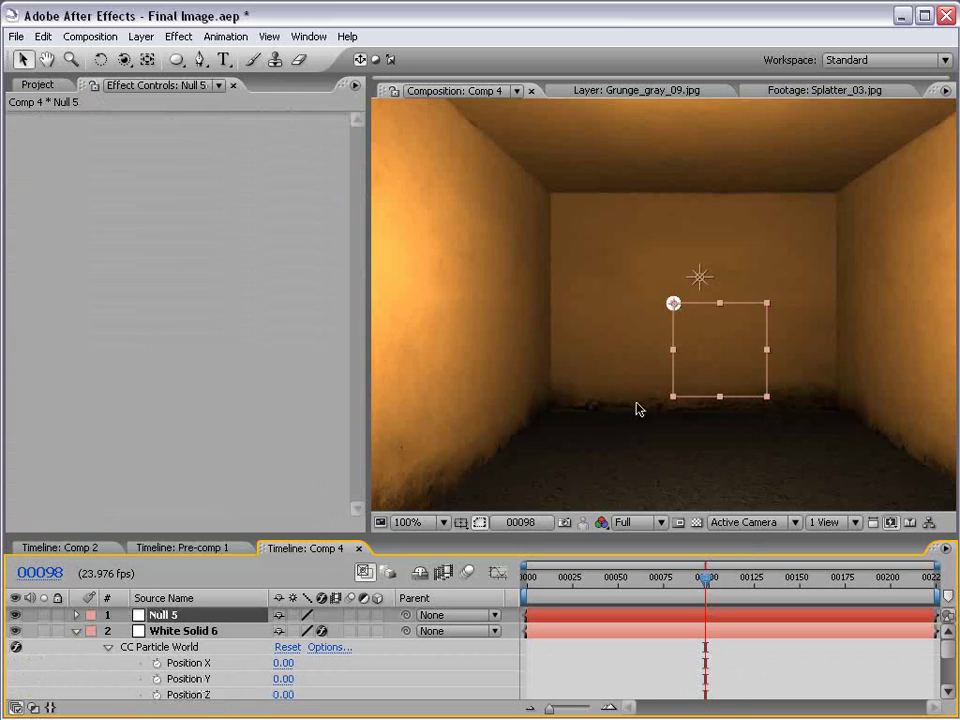
{"action": "left_click_drag", "start_coordinate": [705, 403], "coordinate": [724, 386]}
{"action": "key", "text": "ctrl+z"}
Step: Make Null 5 a 3D layer and reveal its Position property in the timeline
{"action": "left_click", "coordinate": [378, 615]}
{"action": "left_click_drag", "start_coordinate": [700, 304], "coordinate": [655, 356]}
{"action": "left_click", "coordinate": [589, 632]}
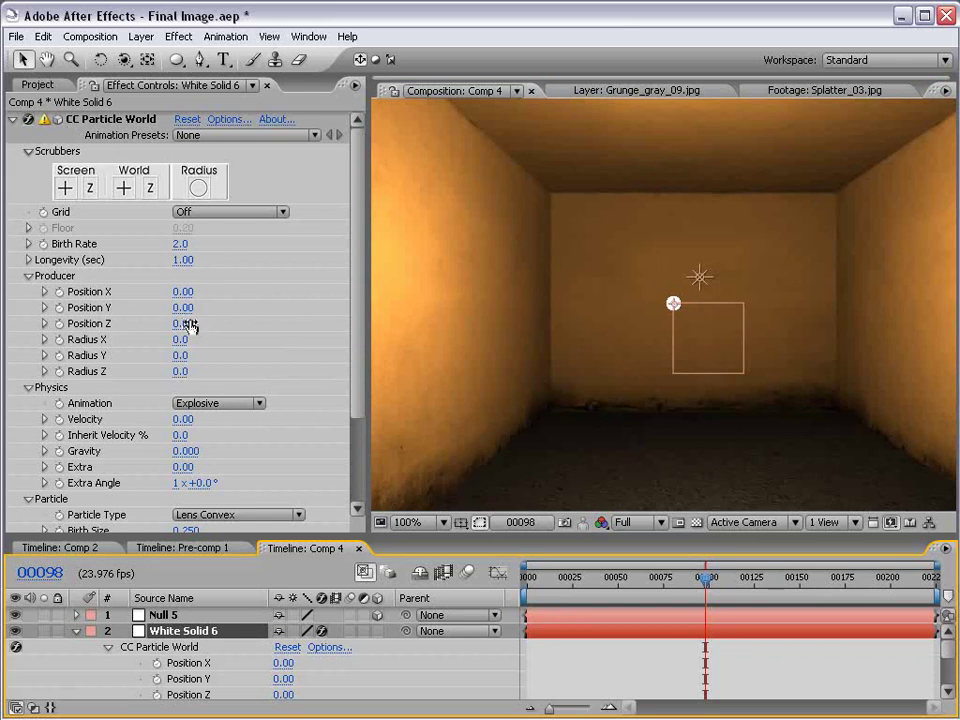
{"action": "left_click", "coordinate": [168, 616]}
{"action": "key", "text": "p"}
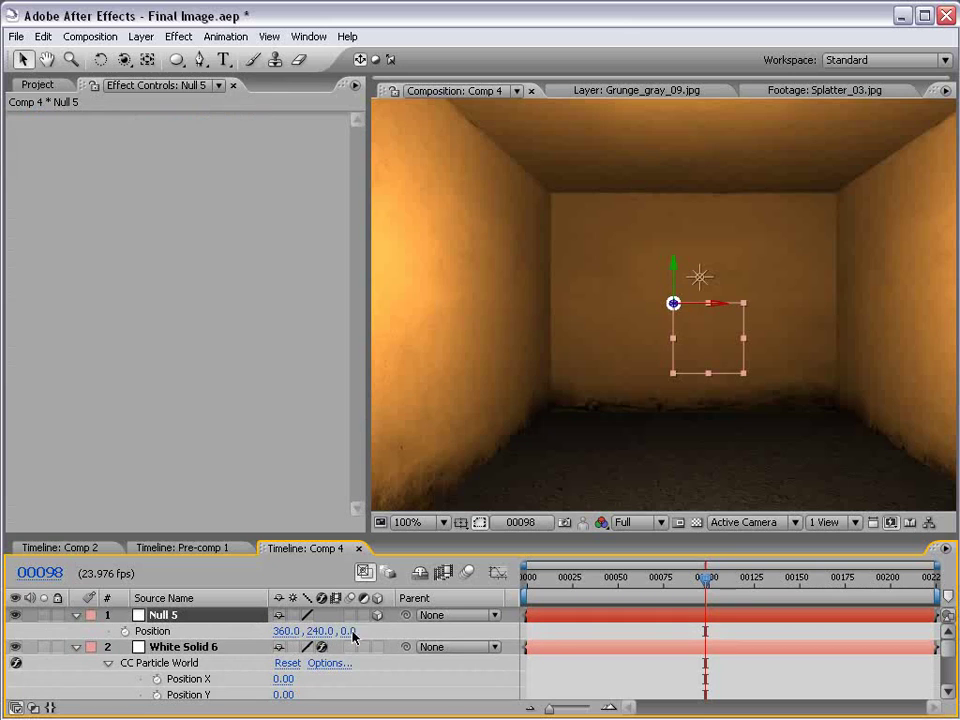
Step: Enlarge the timeline and add an expression to White Solid 6's particle Position X that links it to Null 5's X position
{"action": "left_click", "coordinate": [560, 653]}
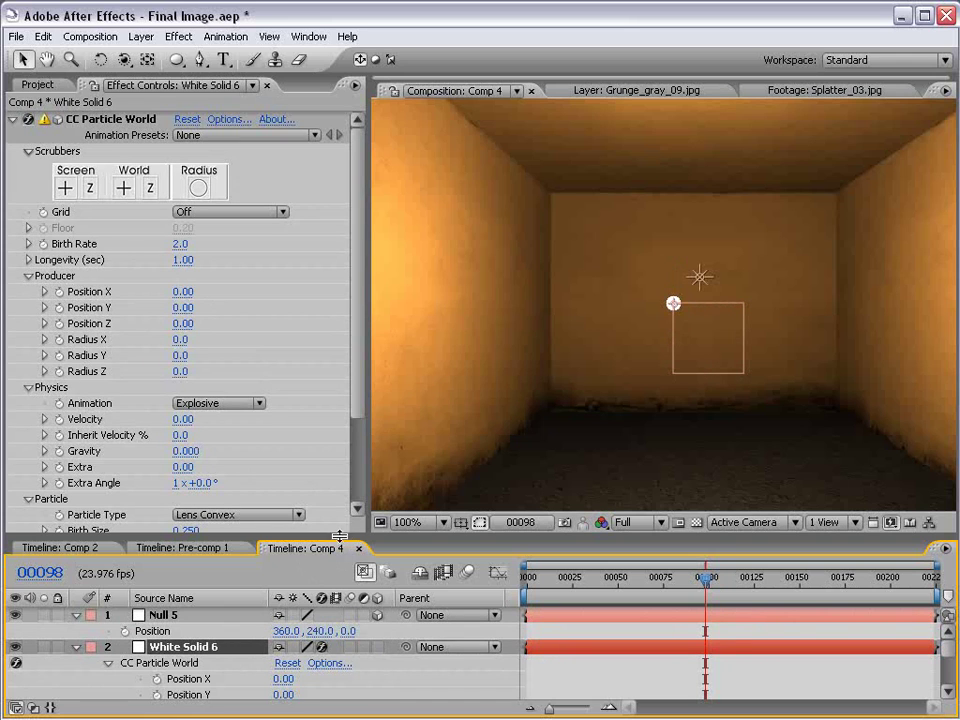
{"action": "left_click_drag", "start_coordinate": [337, 537], "coordinate": [378, 459]}
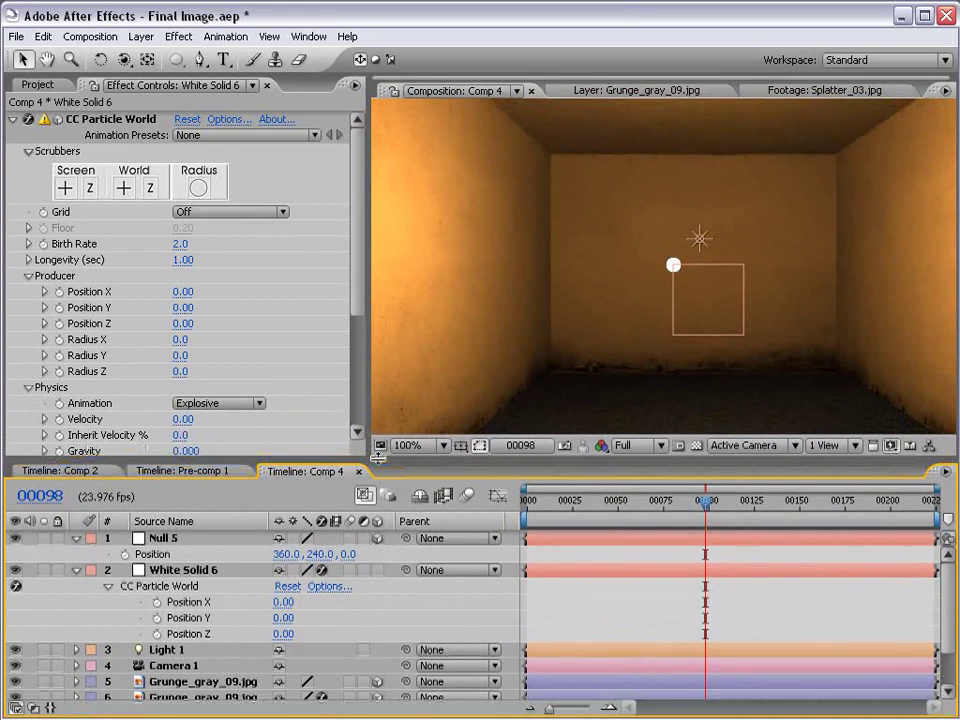
{"action": "left_click", "coordinate": [180, 570]}
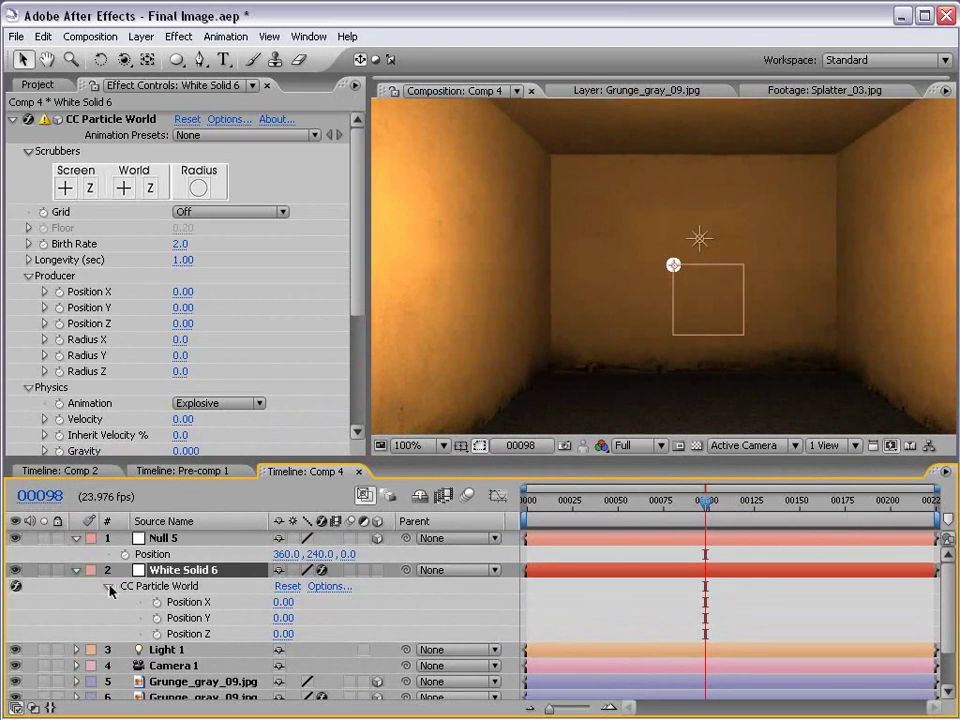
{"action": "left_click", "coordinate": [170, 555]}
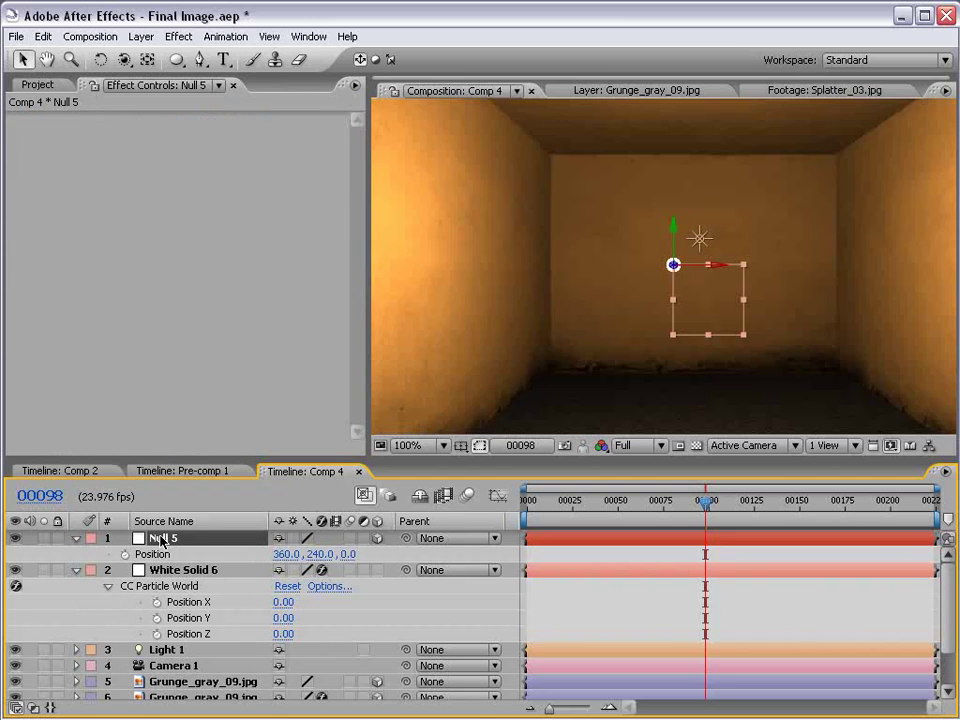
{"action": "left_click", "coordinate": [180, 604]}
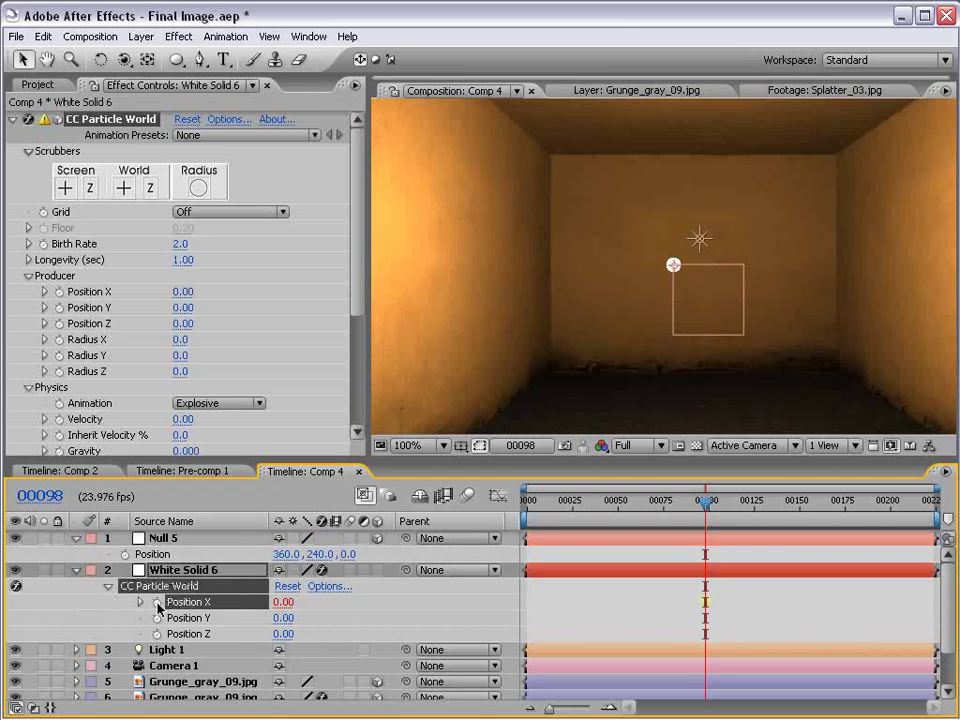
{"action": "left_click", "coordinate": [157, 604], "text": "alt"}
{"action": "left_click_drag", "start_coordinate": [327, 617], "coordinate": [158, 554]}
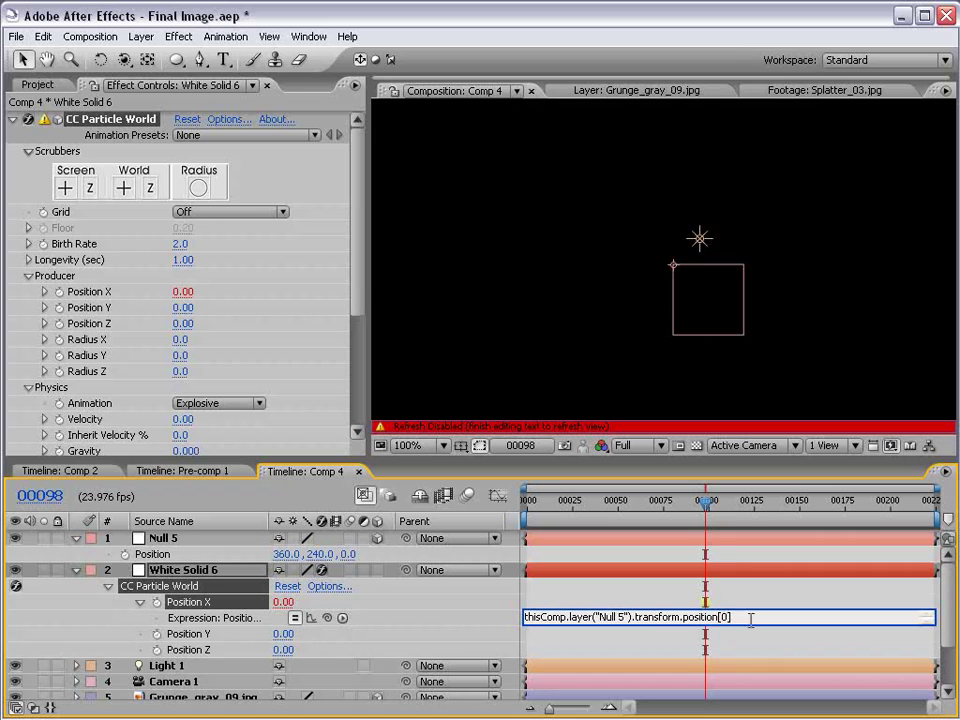
Step: Edit the Position X expression to x=thisComp.layer("Null 5").transform.position[0]-thisComp.width/2;
{"action": "left_click", "coordinate": [529, 622]}
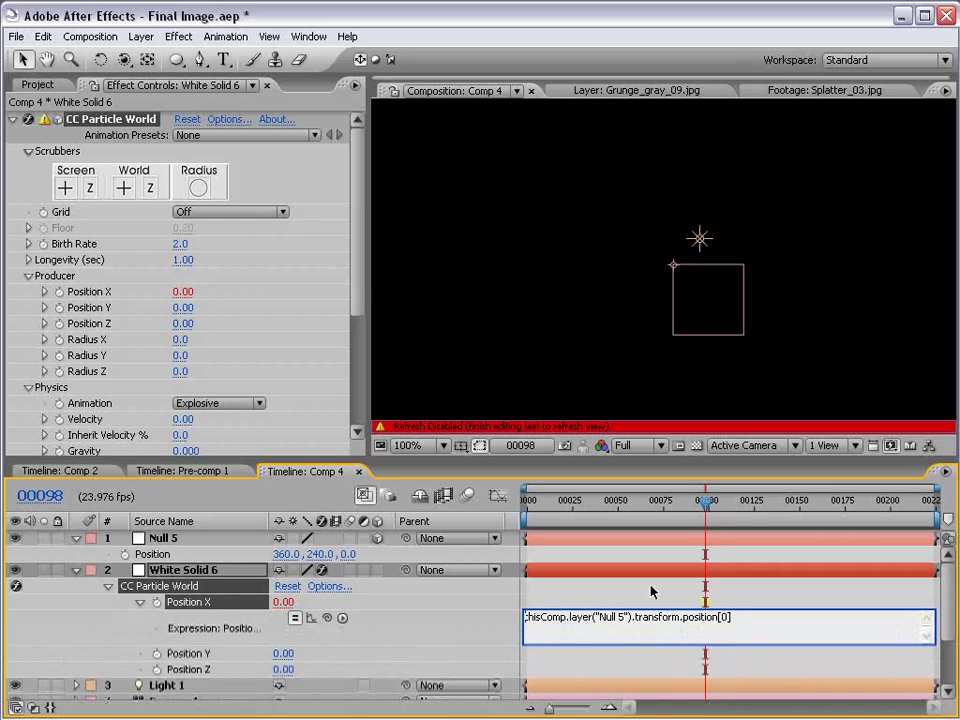
{"action": "type", "text": "x"}
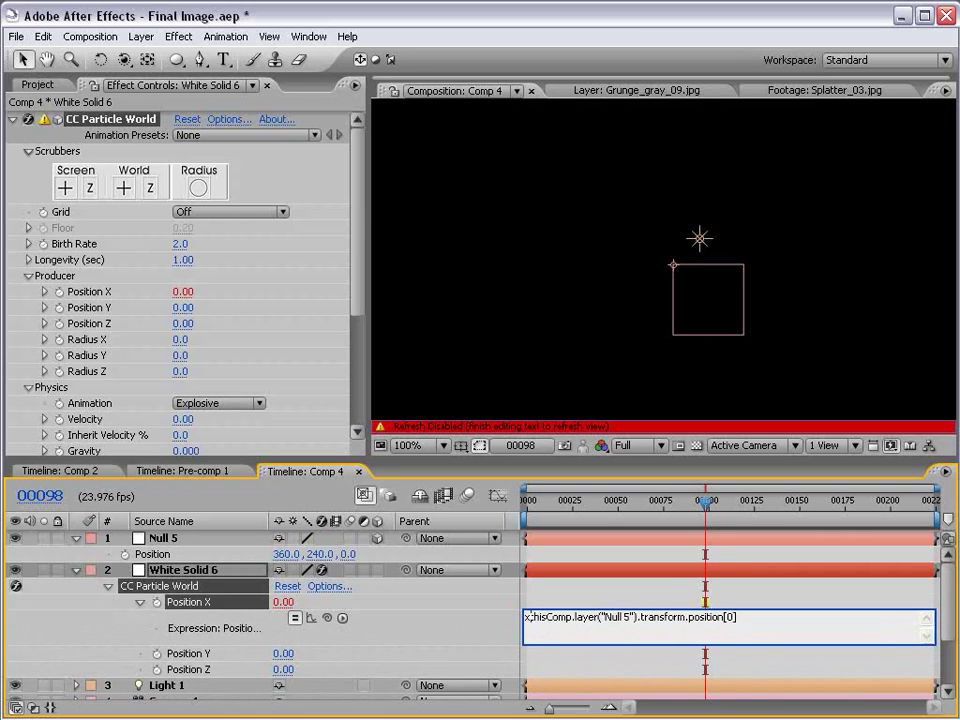
{"action": "type", "text": "="}
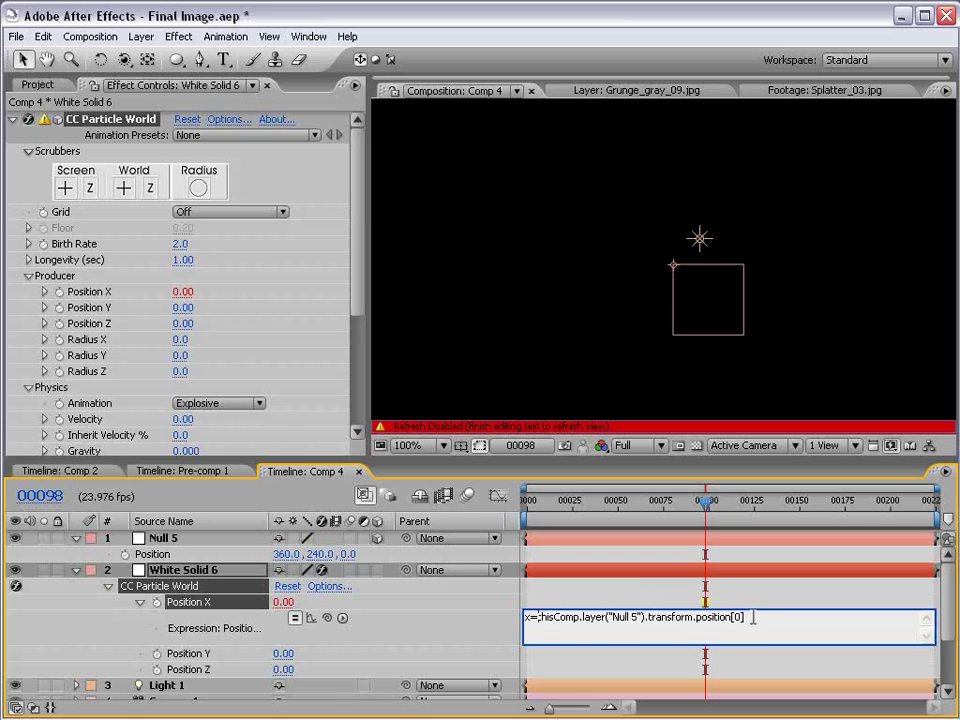
{"action": "left_click", "coordinate": [653, 636]}
{"action": "type", "text": "0"}
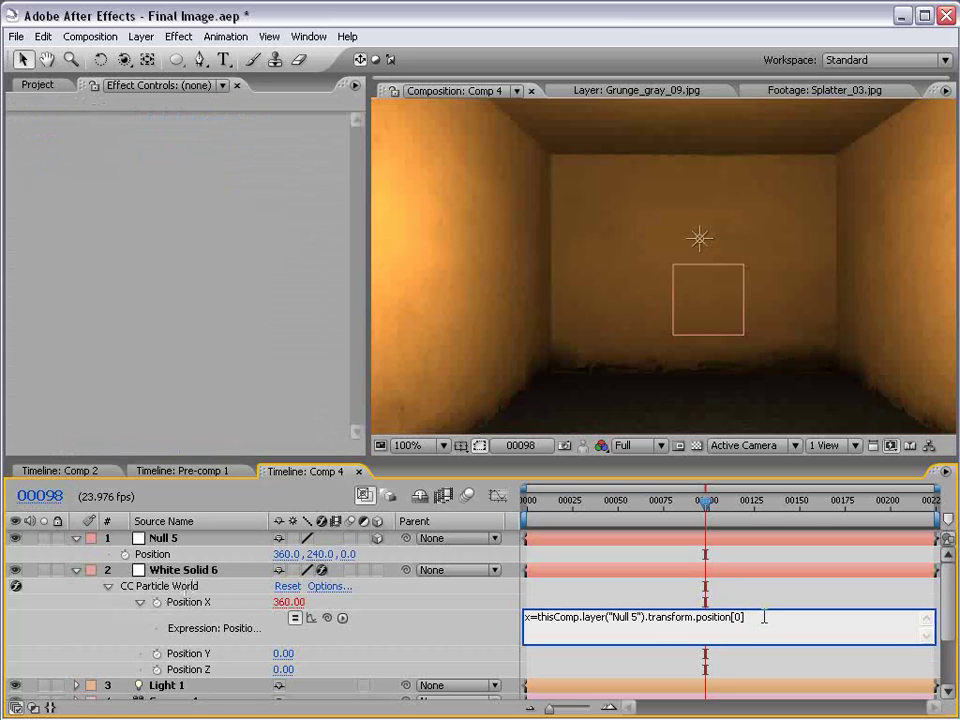
{"action": "type", "text": "-thisComp.width/2;"}
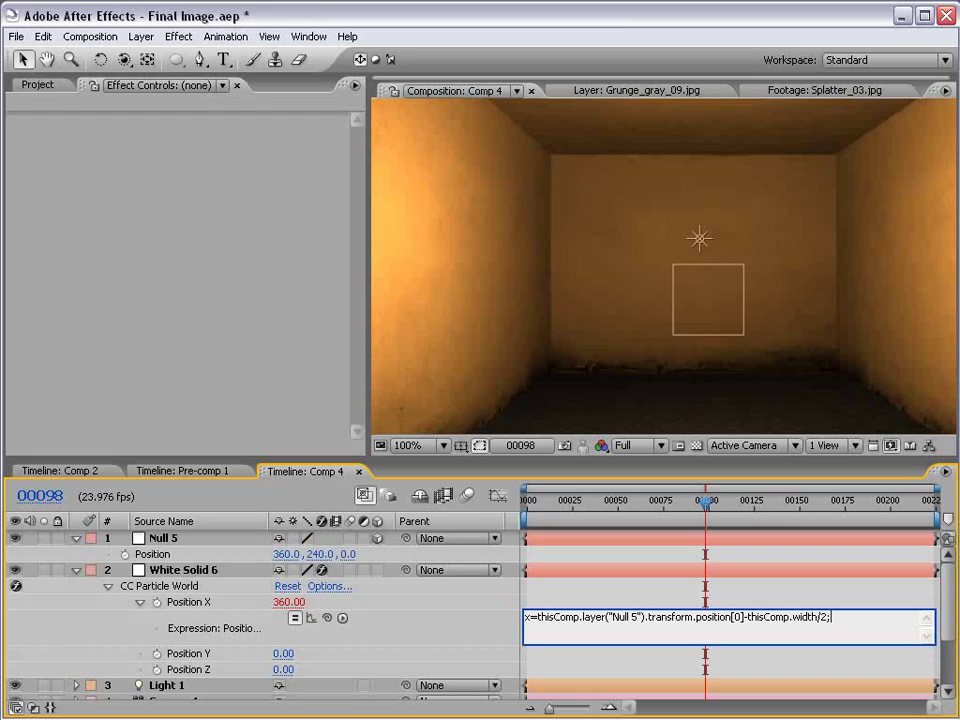
{"action": "key", "text": "KP_Enter"}
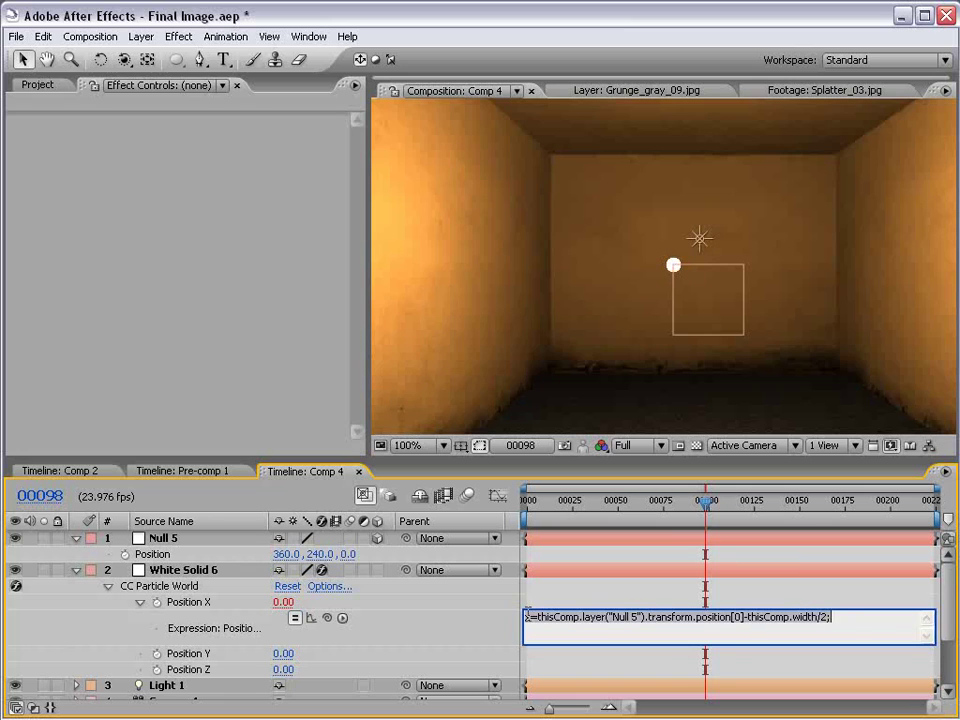
Step: Add a second line, x/thisComp.width, to the Position X expression
{"action": "left_click_drag", "start_coordinate": [845, 619], "coordinate": [511, 611]}
{"action": "left_click", "coordinate": [537, 615]}
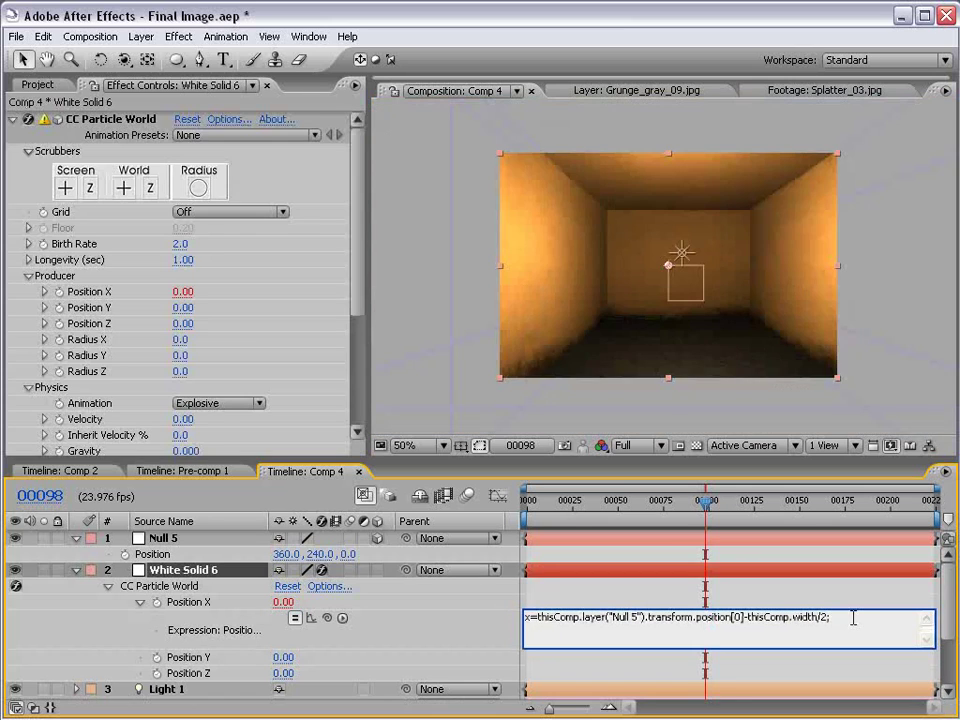
{"action": "type", "text": "x"}
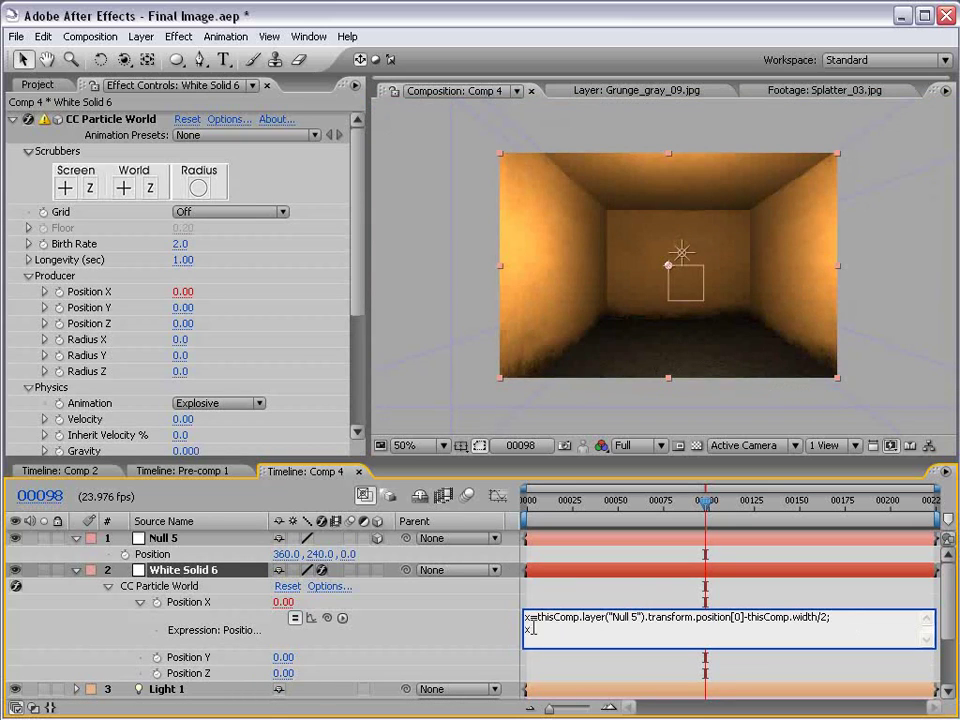
{"action": "left_click_drag", "start_coordinate": [523, 616], "coordinate": [853, 617]}
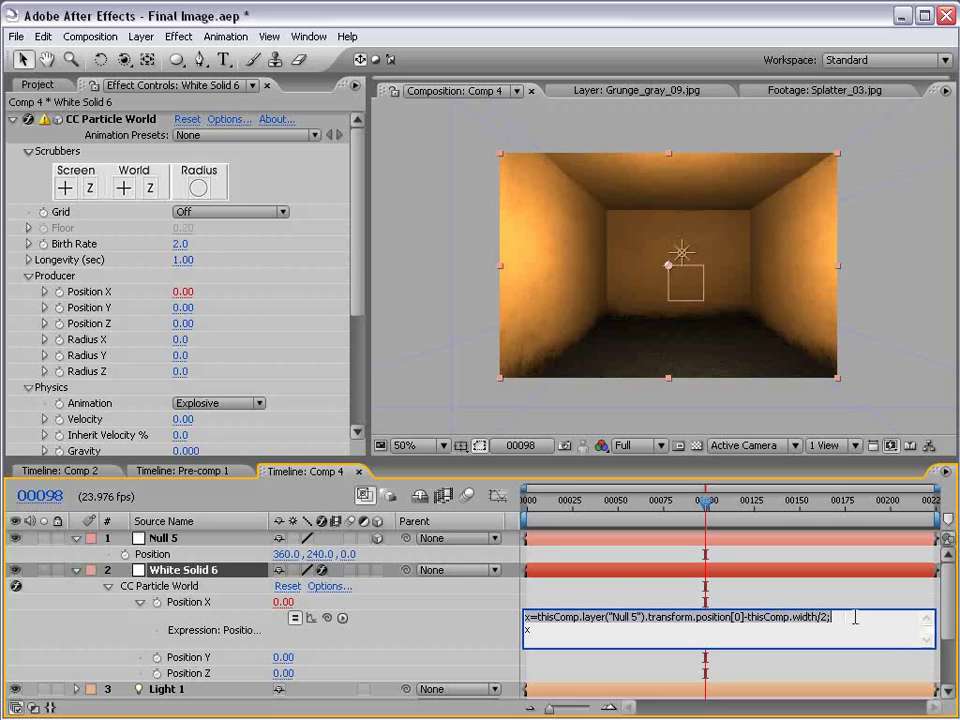
{"action": "left_click", "coordinate": [544, 630]}
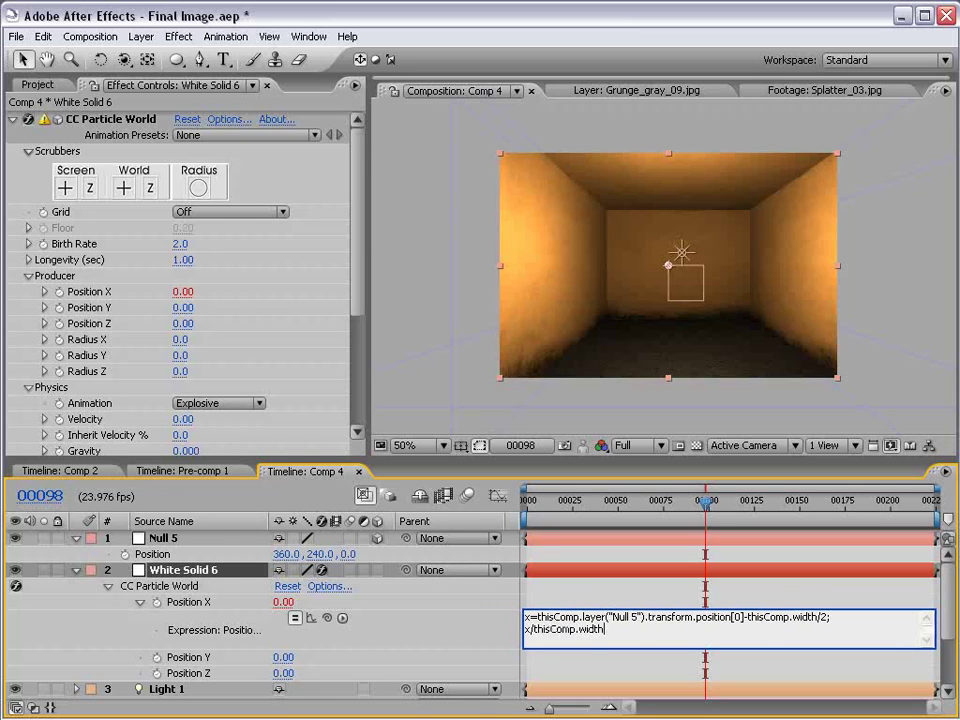
Step: Enlarge the timeline and copy the full Position X expression into a new expression on the particle Position Y
{"action": "left_click_drag", "start_coordinate": [453, 460], "coordinate": [407, 420]}
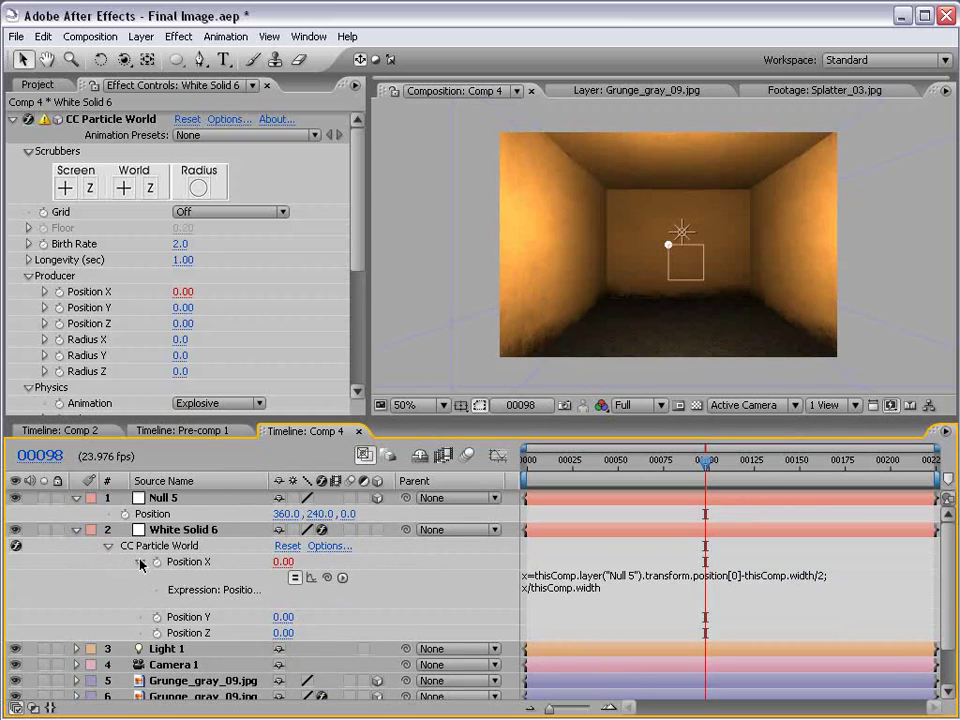
{"action": "left_click", "coordinate": [594, 578]}
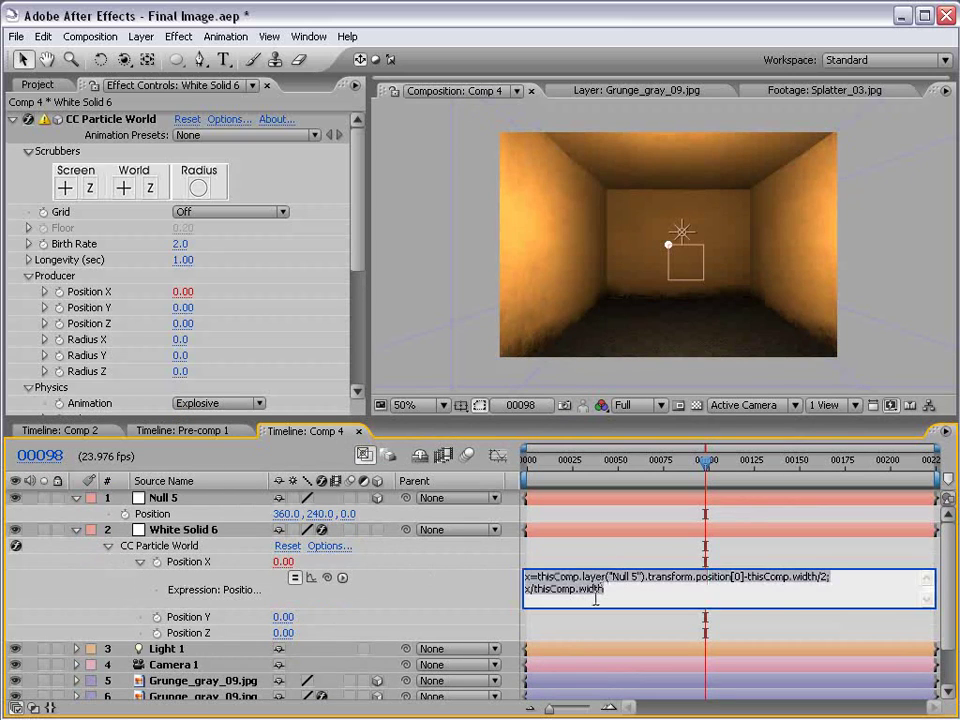
{"action": "key", "text": "ctrl+c"}
{"action": "left_click", "coordinate": [156, 617], "text": "alt"}
{"action": "key", "text": "ctrl+v"}
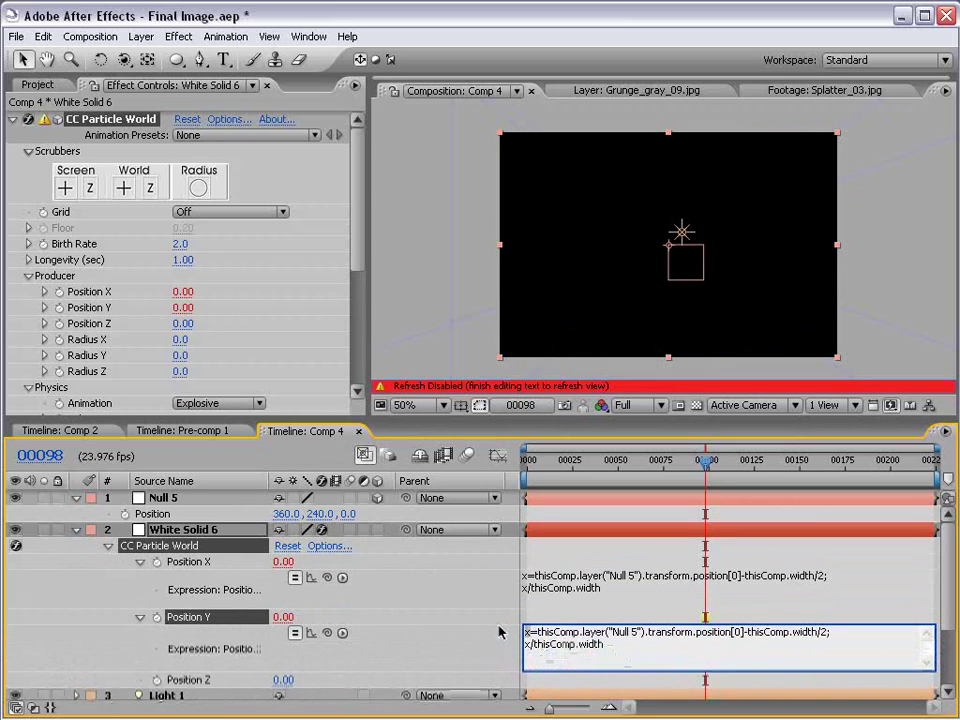
Step: Adapt the Position Y expression to y=thisComp.layer("Null 5").transform.position[1]-thisComp.height/2; followed by y/thisComp.width
{"action": "key", "text": "BackSpace"}
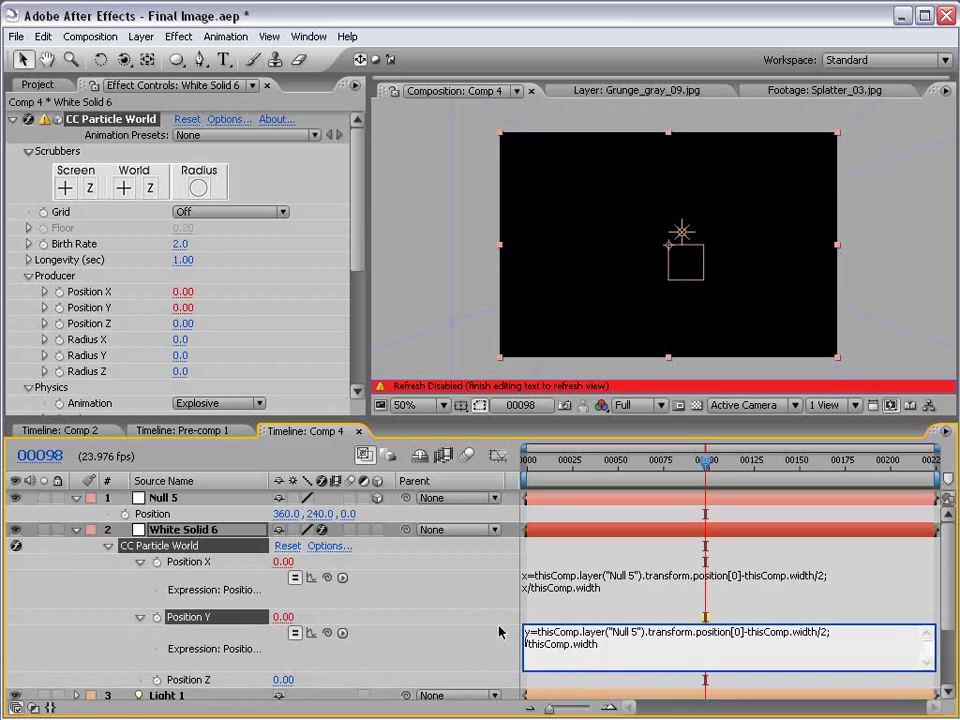
{"action": "type", "text": "y"}
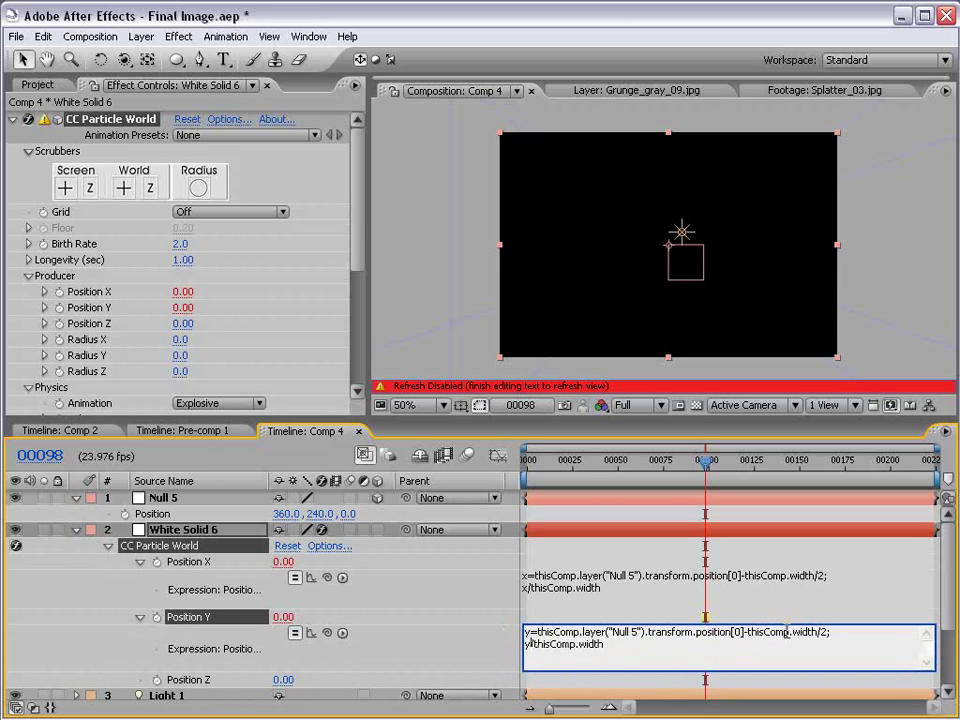
{"action": "left_click_drag", "start_coordinate": [793, 632], "coordinate": [809, 633]}
{"action": "type", "text": "height"}
{"action": "key", "text": "ctrl+a"}
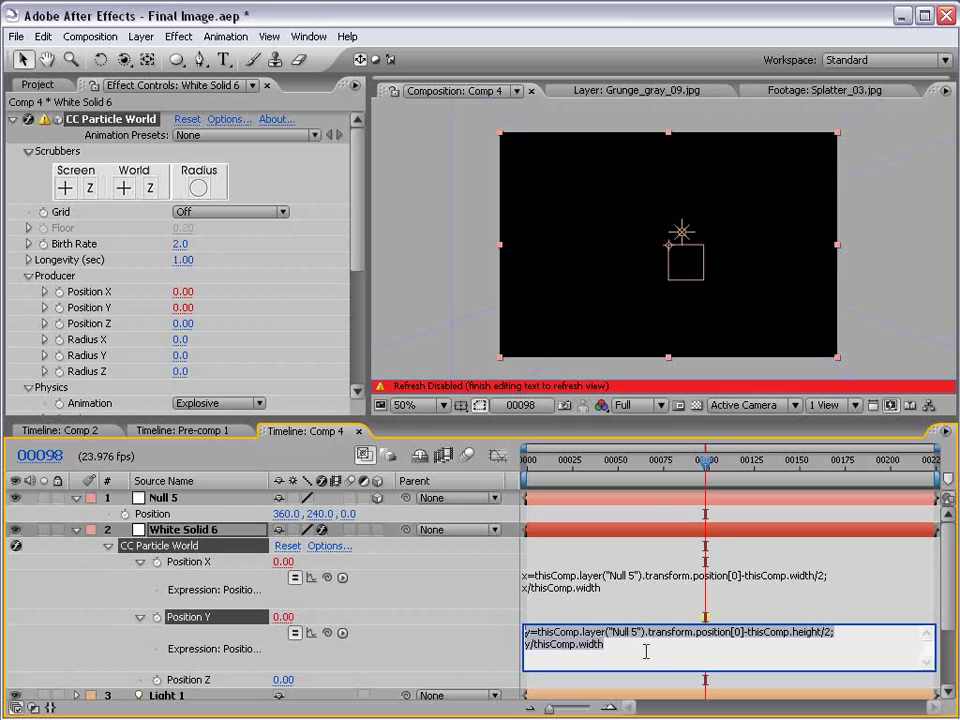
{"action": "left_click", "coordinate": [671, 649]}
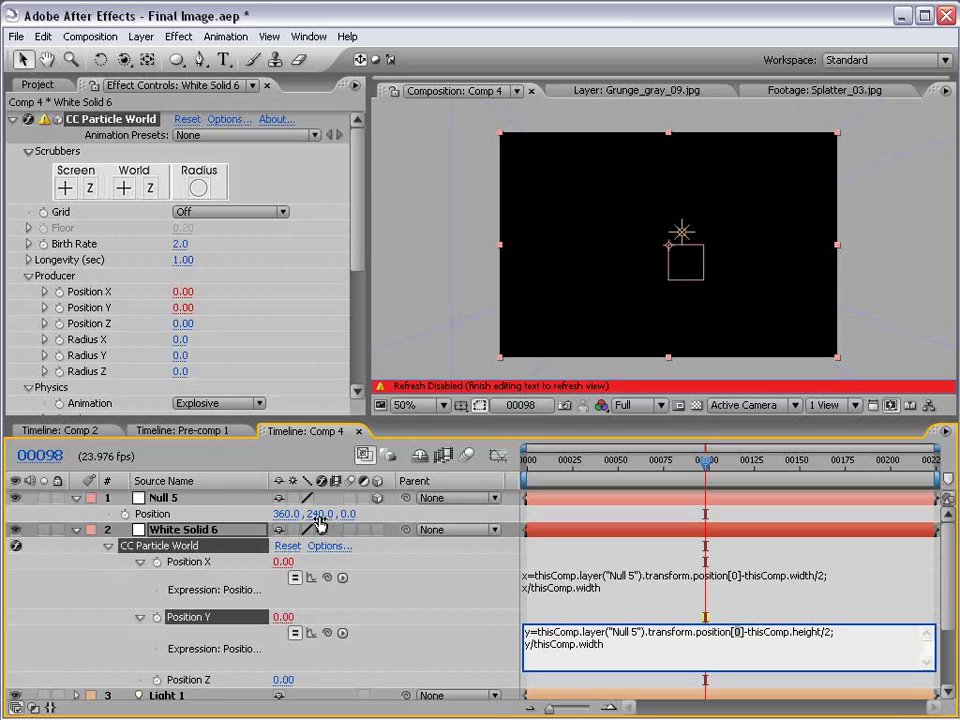
{"action": "type", "text": "1"}
{"action": "left_click", "coordinate": [649, 621]}
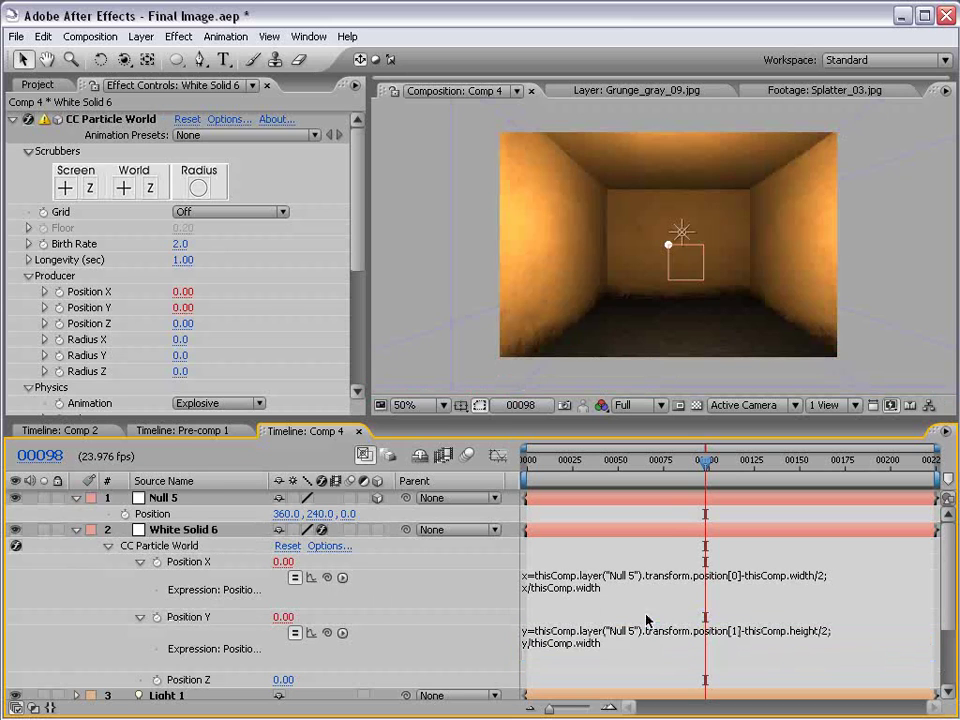
Step: Add an expression to the particle Position Z by pasting the copied Position X expression, and enlarge its text field
{"action": "scroll", "coordinate": [215, 600], "scroll_direction": "down", "scroll_amount": 1}
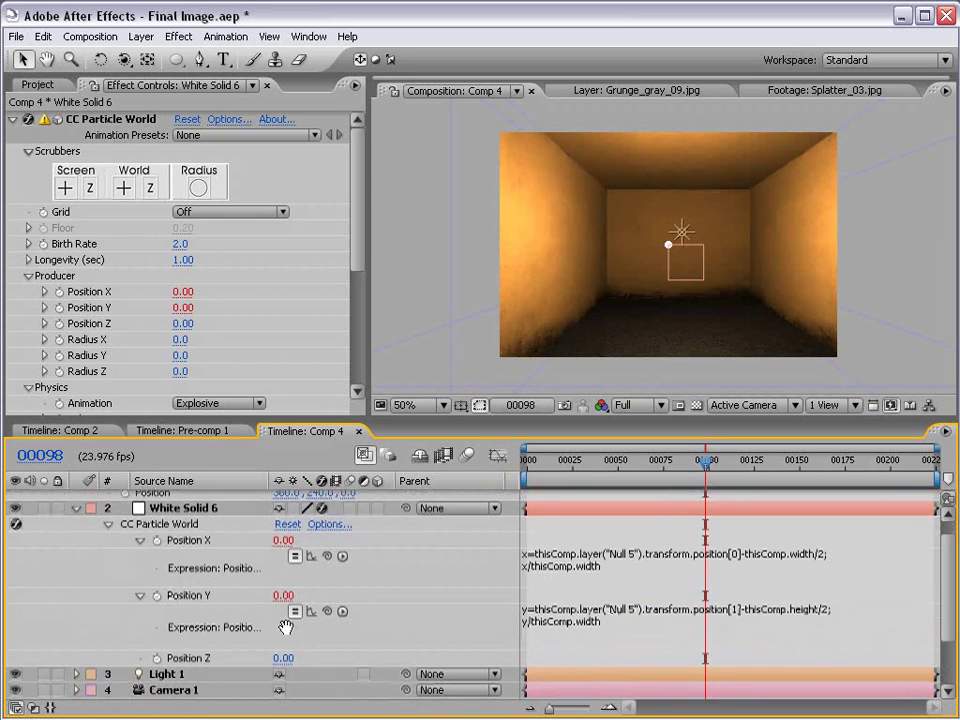
{"action": "left_click", "coordinate": [157, 659], "text": "alt"}
{"action": "key", "text": "ctrl+v"}
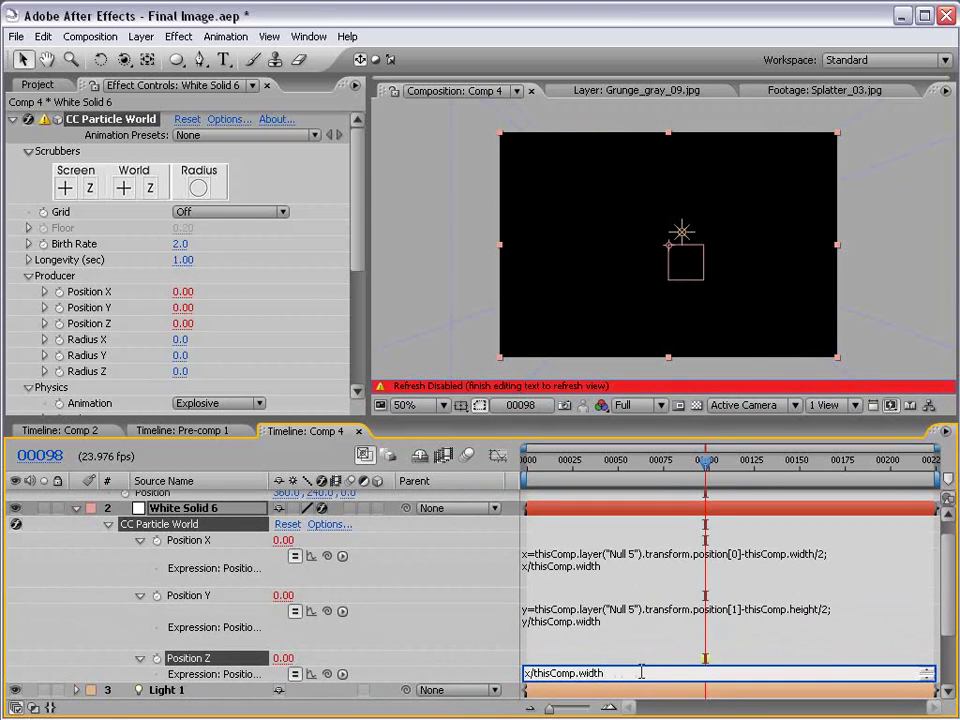
{"action": "left_click_drag", "start_coordinate": [666, 683], "coordinate": [666, 700]}
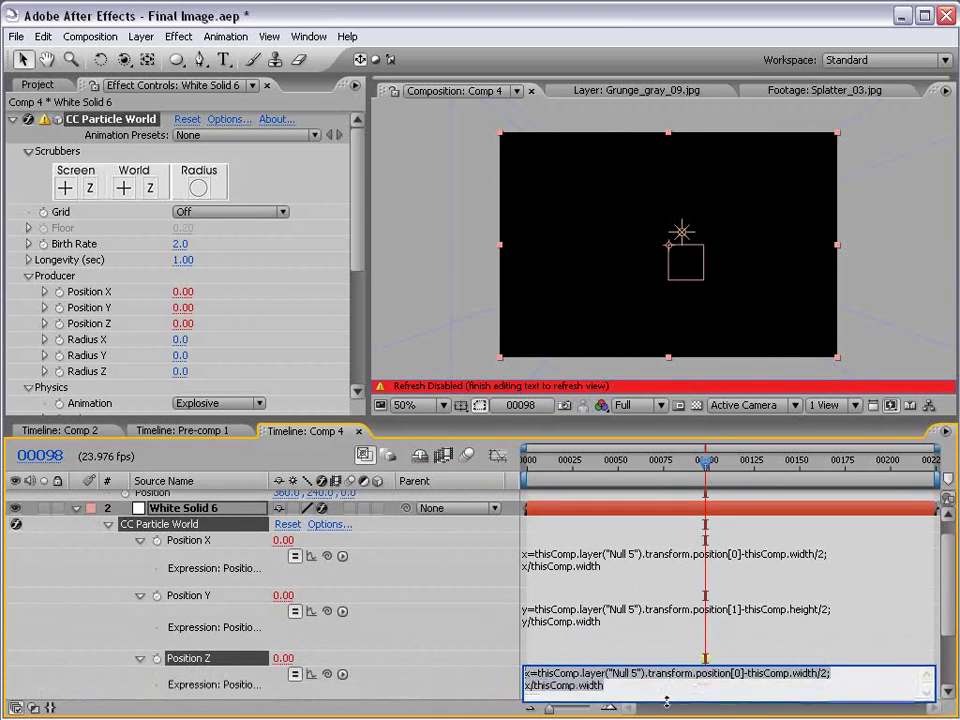
{"action": "key", "text": "KP_Enter"}
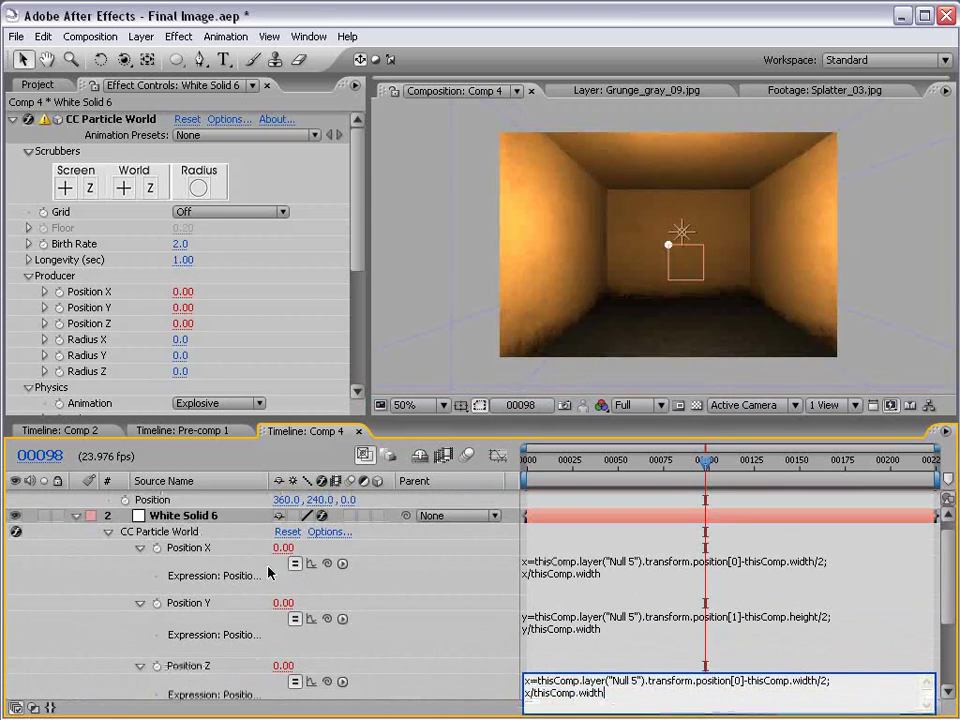
Step: In the Position Z expression, change the position index to 2 and remove the -thisComp.width/2 offset
{"action": "double_click", "coordinate": [733, 681]}
{"action": "type", "text": "2"}
{"action": "left_click_drag", "start_coordinate": [827, 681], "coordinate": [746, 681]}
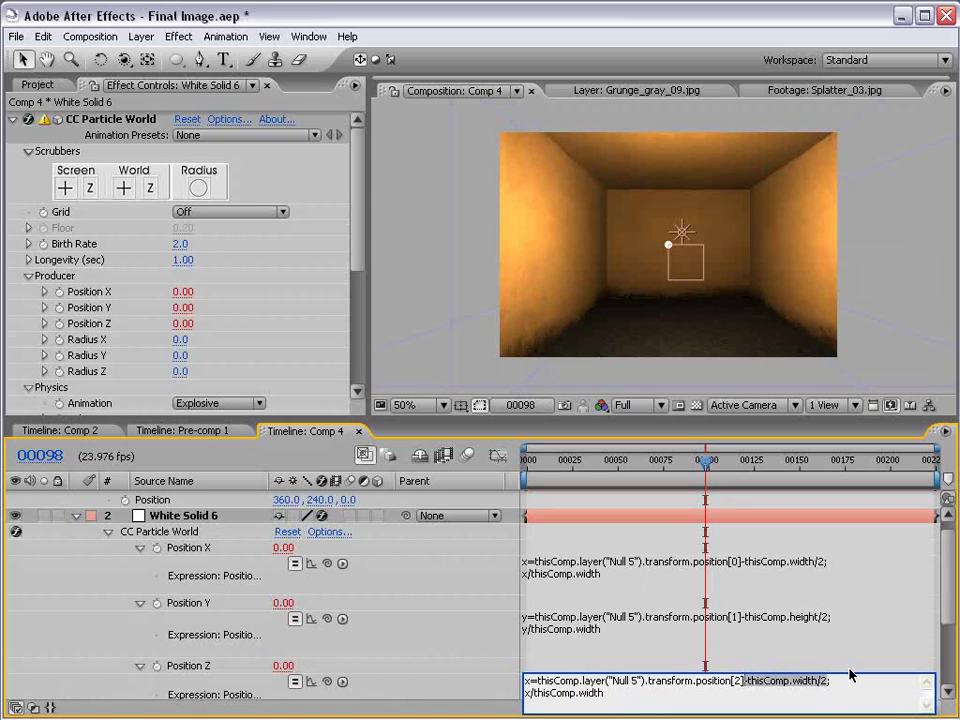
{"action": "key", "text": "BackSpace"}
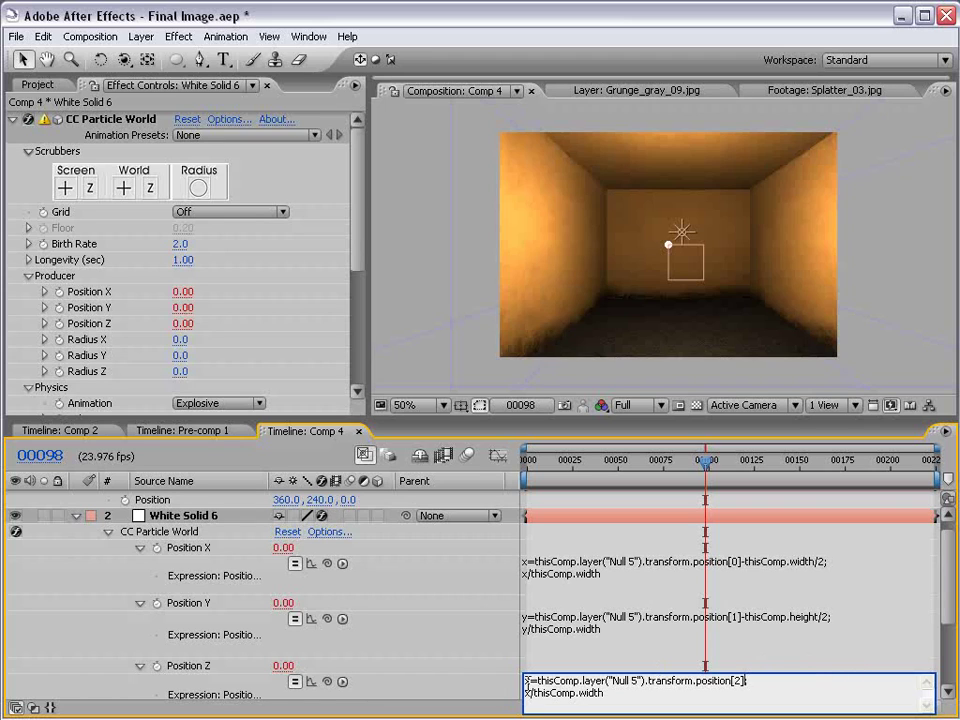
Step: Rename the variable to z in both lines of the Position Z expression, giving z=thisComp.layer("Null 5").transform.position[2]; and z/thisComp.width
{"action": "key", "text": "BackSpace"}
{"action": "type", "text": "Z"}
{"action": "key", "text": "Down"}
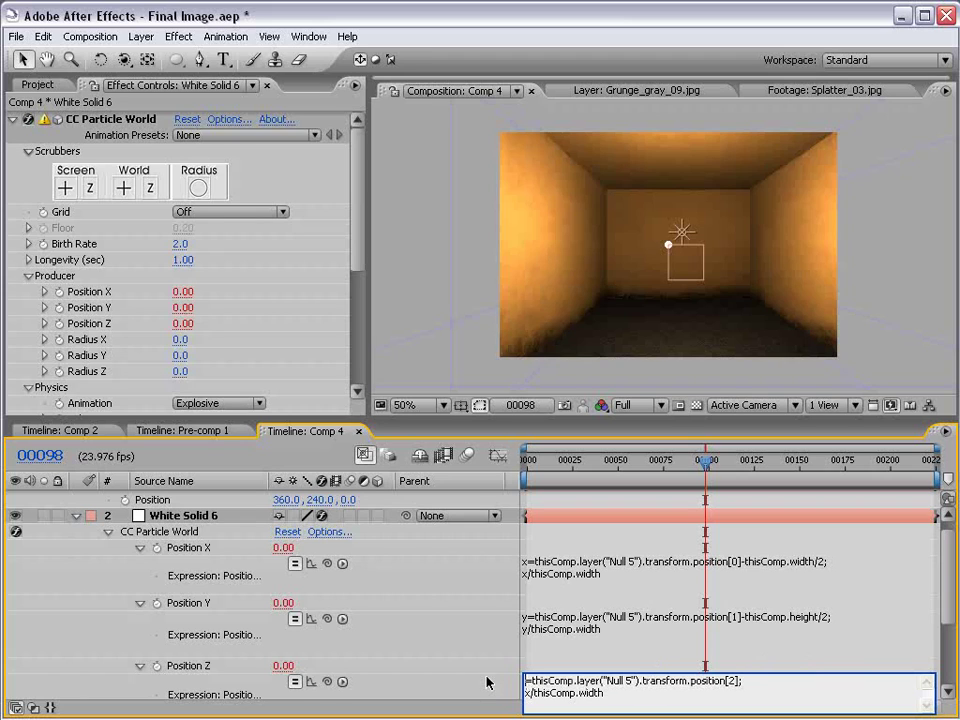
{"action": "key", "text": "BackSpace"}
{"action": "type", "text": "z"}
{"action": "key", "text": "End"}
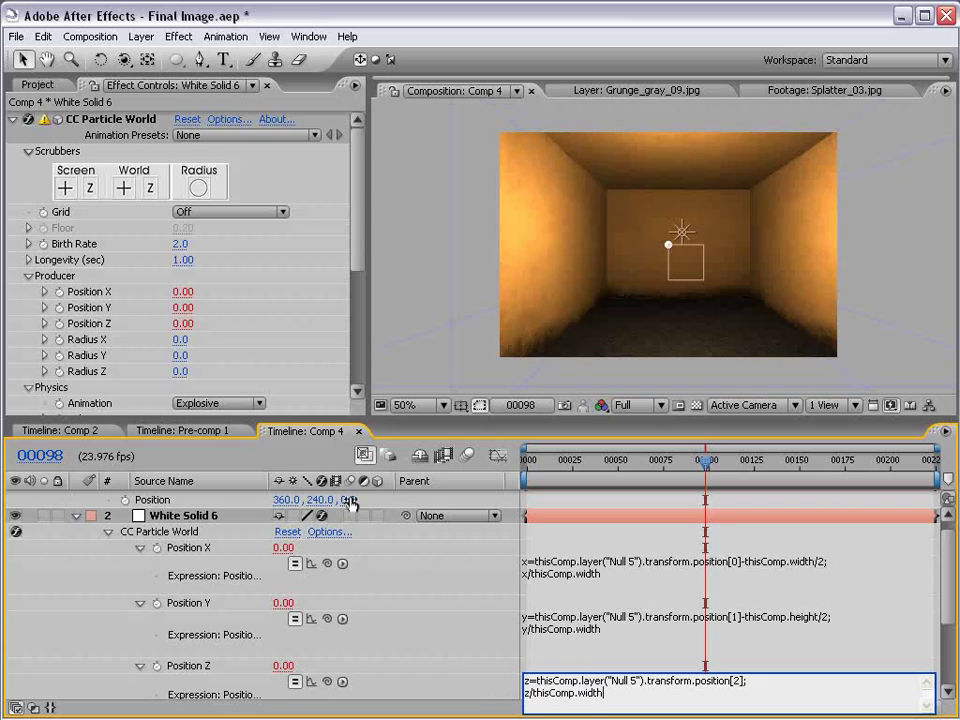
{"action": "left_click_drag", "start_coordinate": [603, 692], "coordinate": [536, 692]}
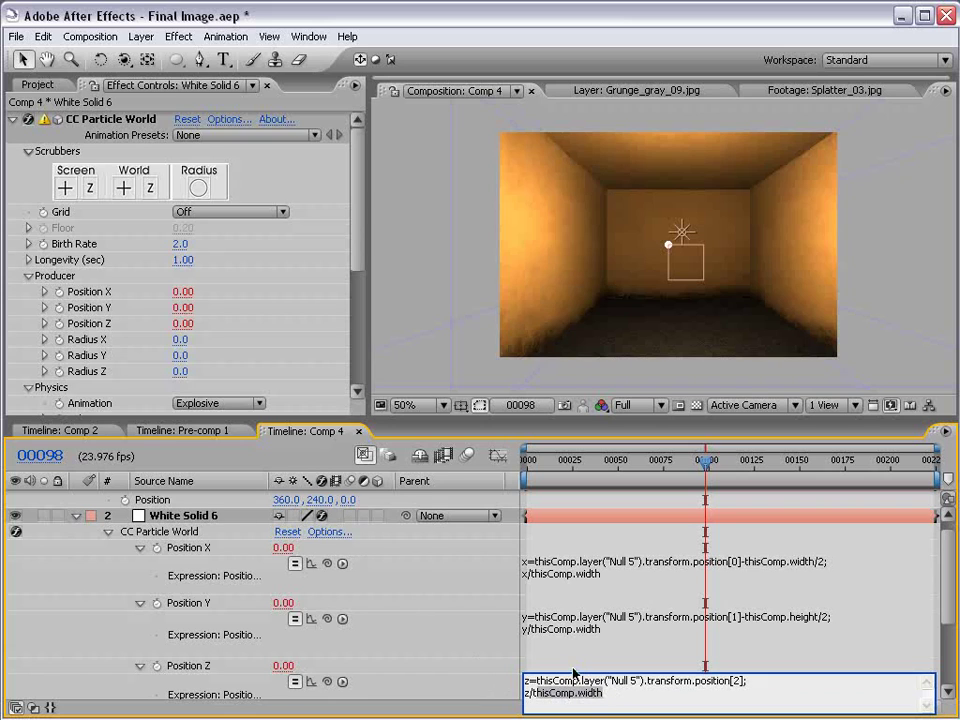
{"action": "left_click", "coordinate": [555, 617]}
{"action": "left_click", "coordinate": [562, 562]}
{"action": "left_click", "coordinate": [537, 630]}
{"action": "left_click", "coordinate": [542, 660]}
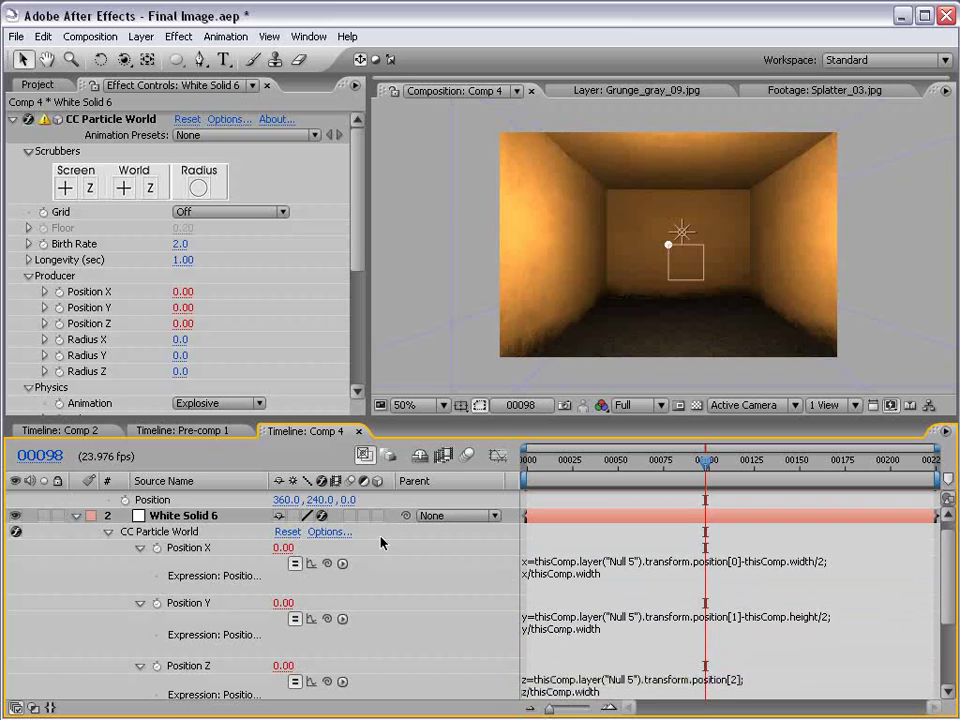
Step: Select Null 5 and move it in the composition to position 500, 240, -382
{"action": "left_click", "coordinate": [681, 261]}
{"action": "scroll", "coordinate": [589, 574], "scroll_direction": "up", "scroll_amount": 1}
{"action": "key", "text": "h"}
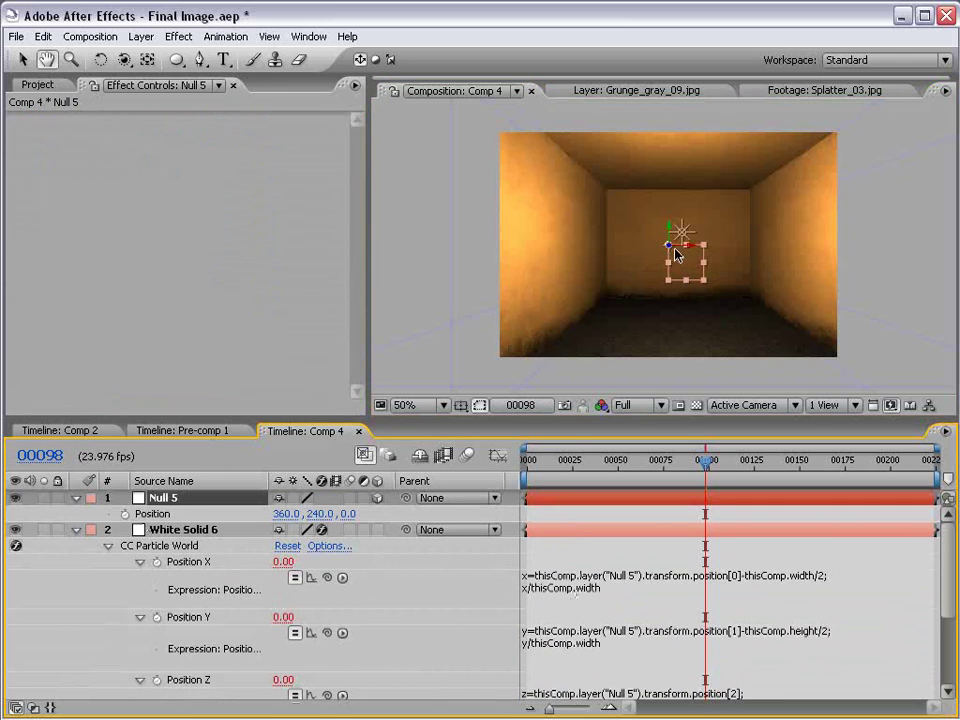
{"action": "key", "text": "v"}
{"action": "left_click_drag", "start_coordinate": [681, 254], "coordinate": [904, 321]}
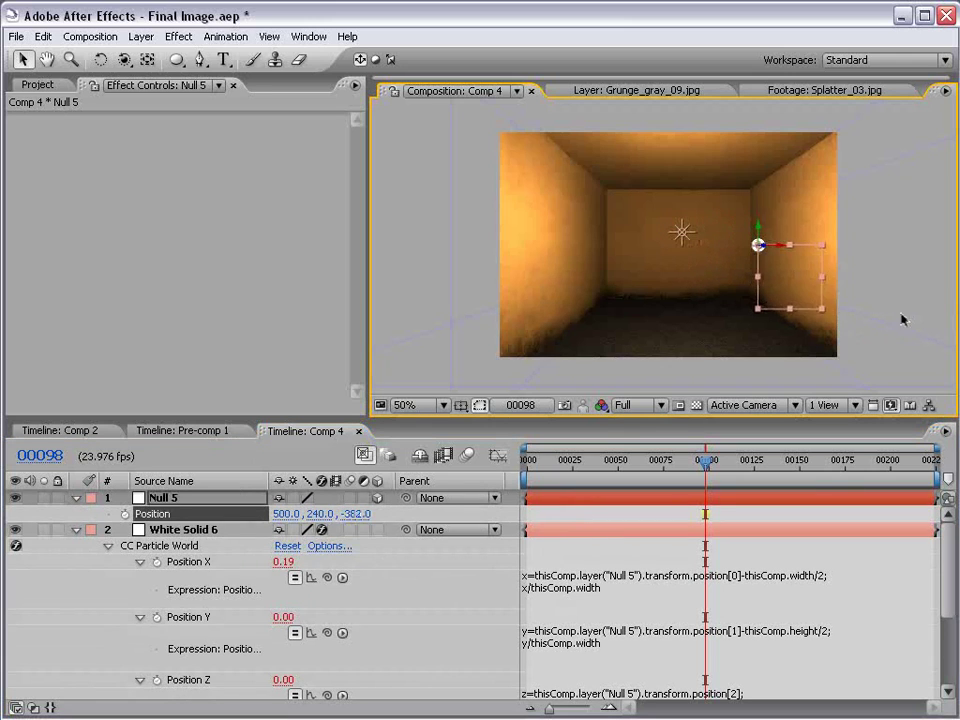
Step: Add the expression wiggle(3,50) to Null 5's Position and preview the particle motion around frame 36
{"action": "left_click", "coordinate": [581, 499]}
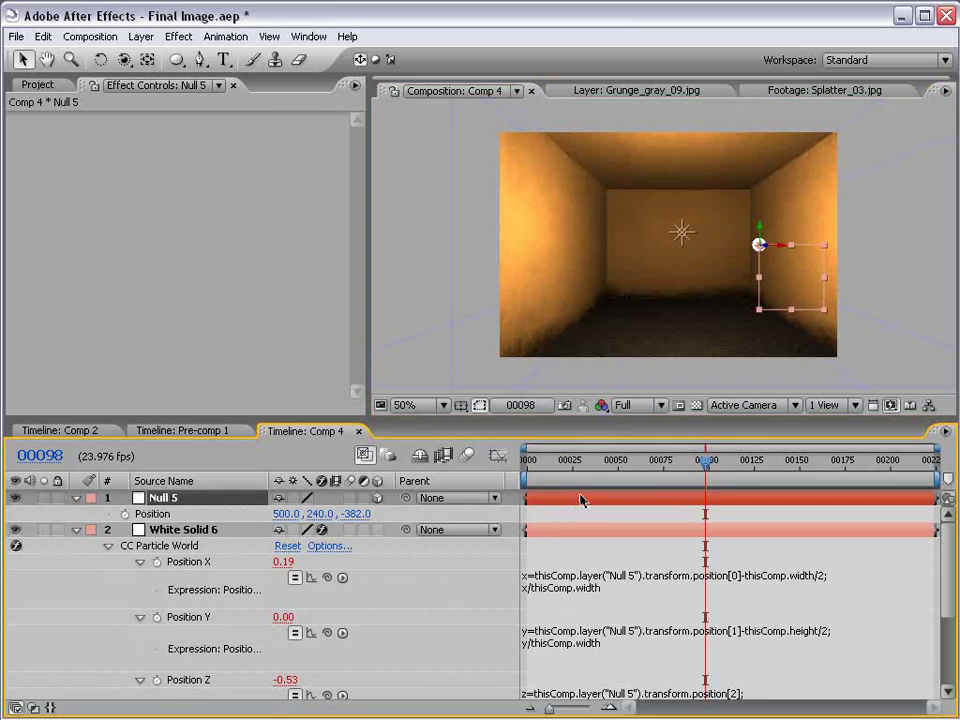
{"action": "left_click", "coordinate": [124, 513], "text": "alt"}
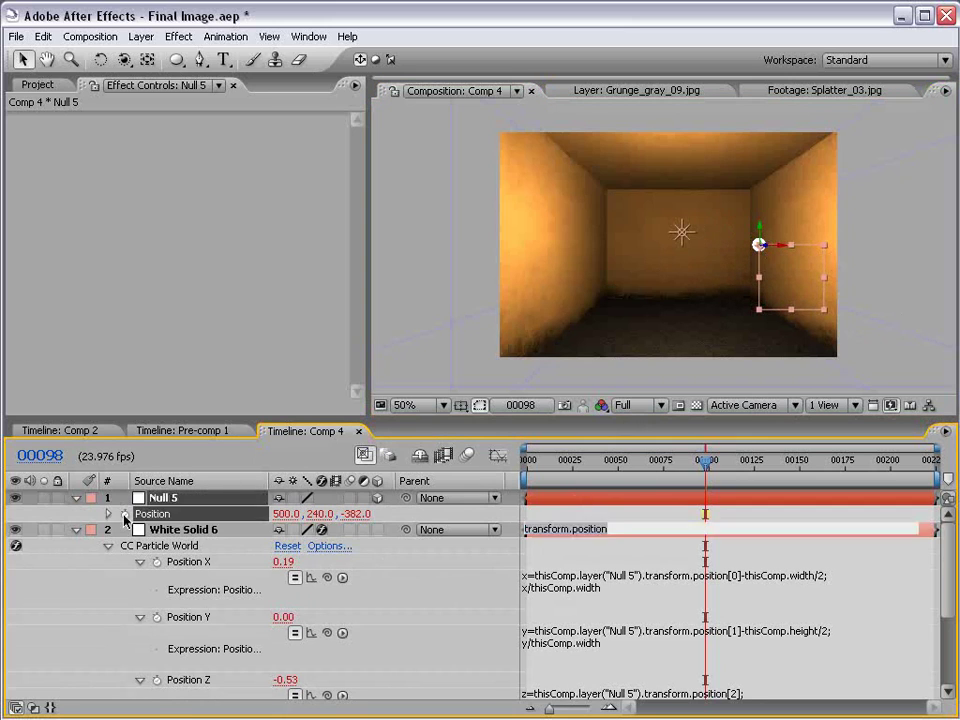
{"action": "type", "text": "wiggle(3,50"}
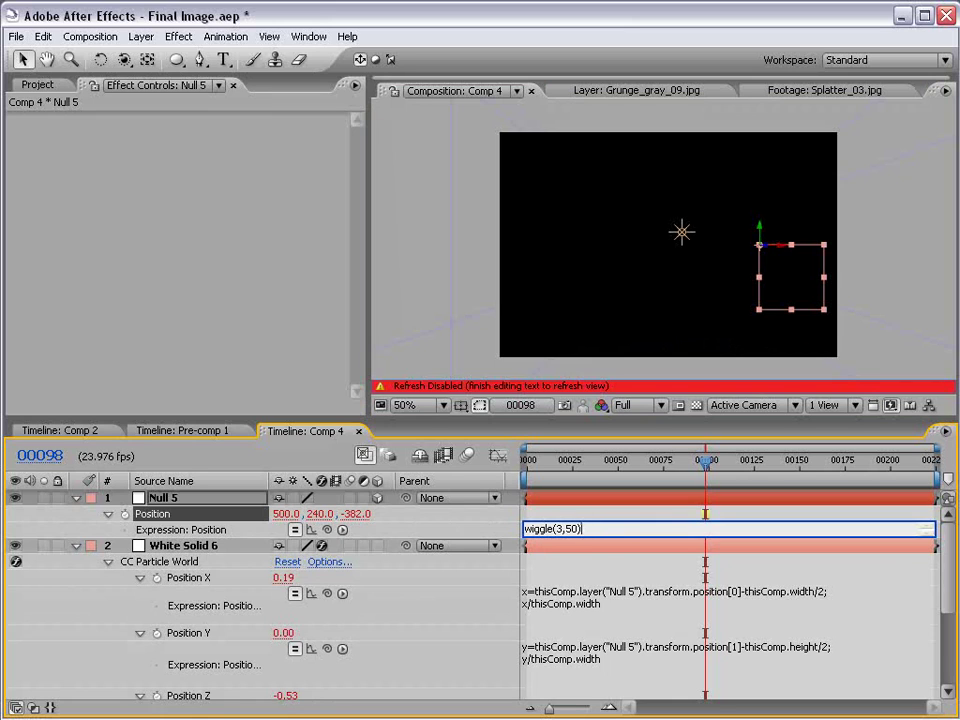
{"action": "left_click", "coordinate": [568, 516]}
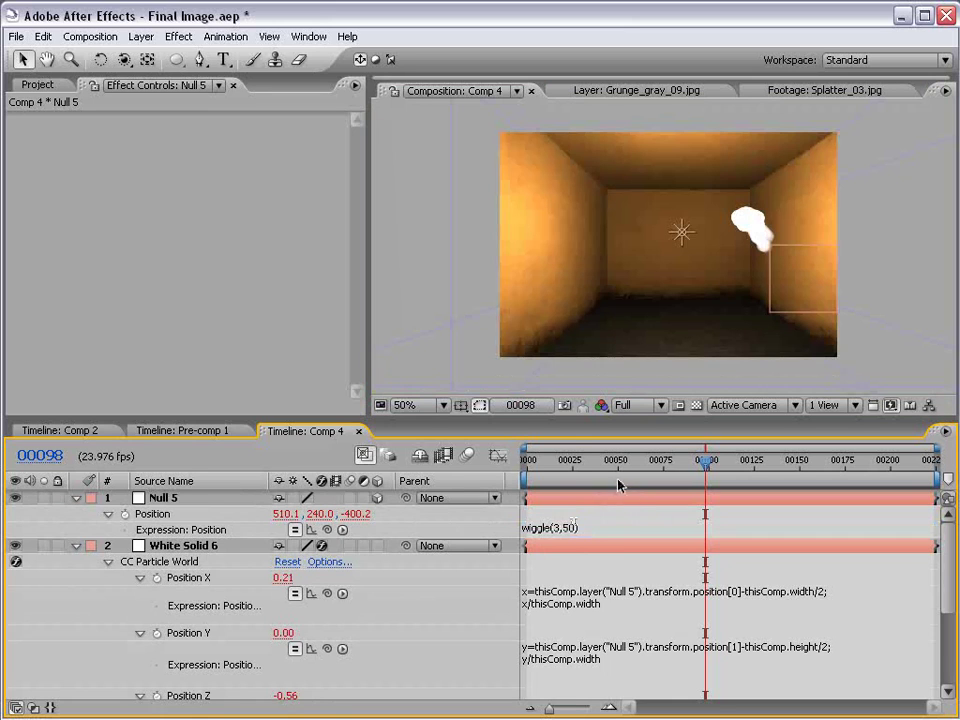
{"action": "left_click", "coordinate": [575, 460]}
{"action": "mouse_move", "coordinate": [592, 460]}
{"action": "left_mouse_down"}
{"action": "mouse_move", "coordinate": [810, 454]}
{"action": "mouse_move", "coordinate": [594, 461]}
{"action": "left_mouse_up"}
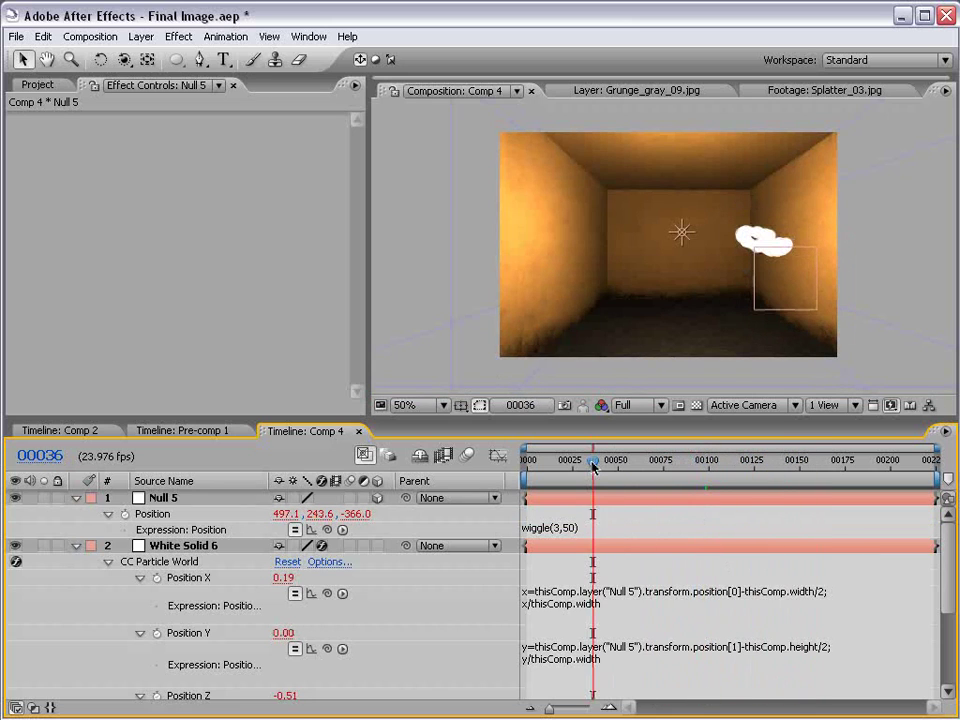
Step: Change the Null 5 Position expression to wiggle(3,100) and preview the stronger particle motion around frame 36
{"action": "left_click", "coordinate": [578, 521]}
{"action": "double_click", "coordinate": [572, 527]}
{"action": "type", "text": "100"}
{"action": "left_click", "coordinate": [621, 514]}
{"action": "key", "text": "KP_0"}
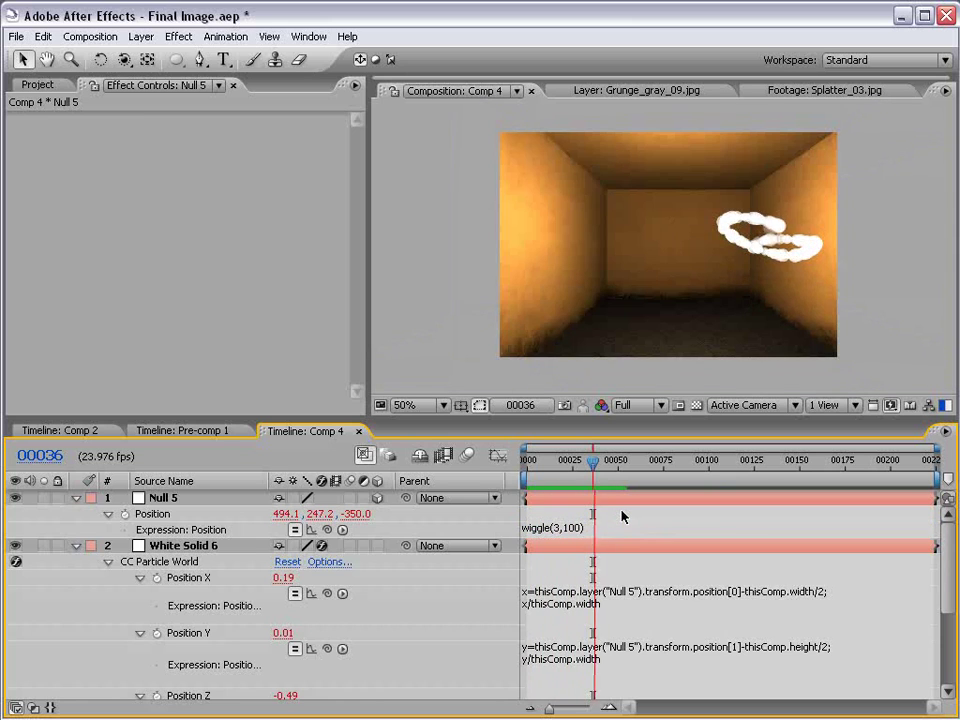
{"action": "left_click", "coordinate": [589, 521]}
{"action": "mouse_move", "coordinate": [593, 460]}
{"action": "left_mouse_down"}
{"action": "mouse_move", "coordinate": [564, 456]}
{"action": "mouse_move", "coordinate": [521, 478]}
{"action": "mouse_move", "coordinate": [570, 476]}
{"action": "mouse_move", "coordinate": [594, 459]}
{"action": "left_mouse_up"}
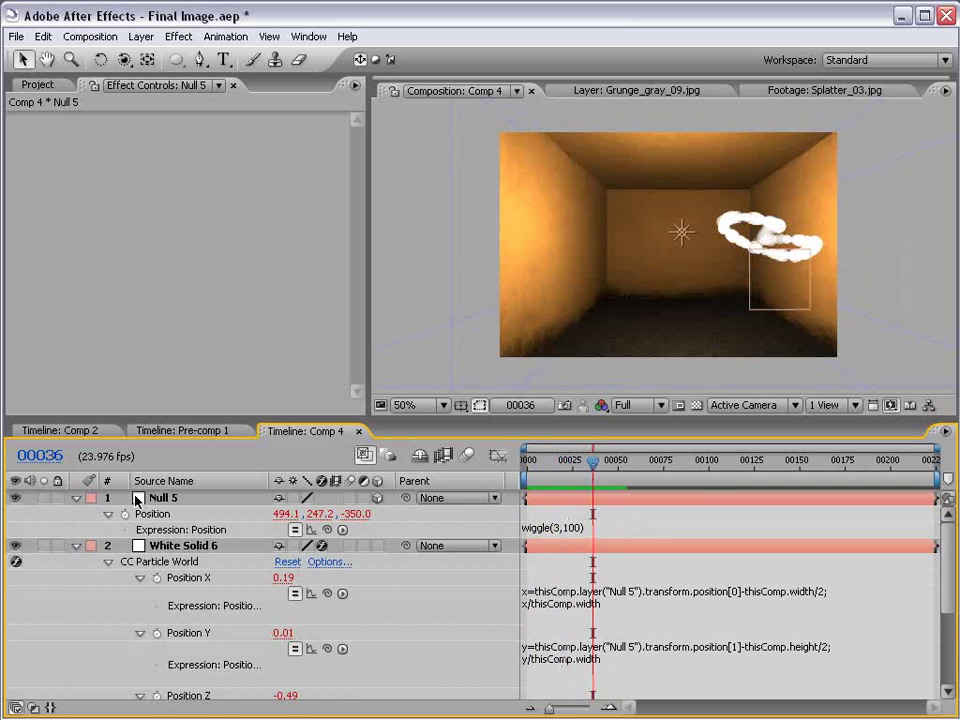
Step: Collapse the Null 5 and White Solid 6 properties, then set CC Particle World's Birth Size to 0.200 and Death Size to 0.000
{"action": "left_click", "coordinate": [76, 498]}
{"action": "left_click", "coordinate": [154, 514]}
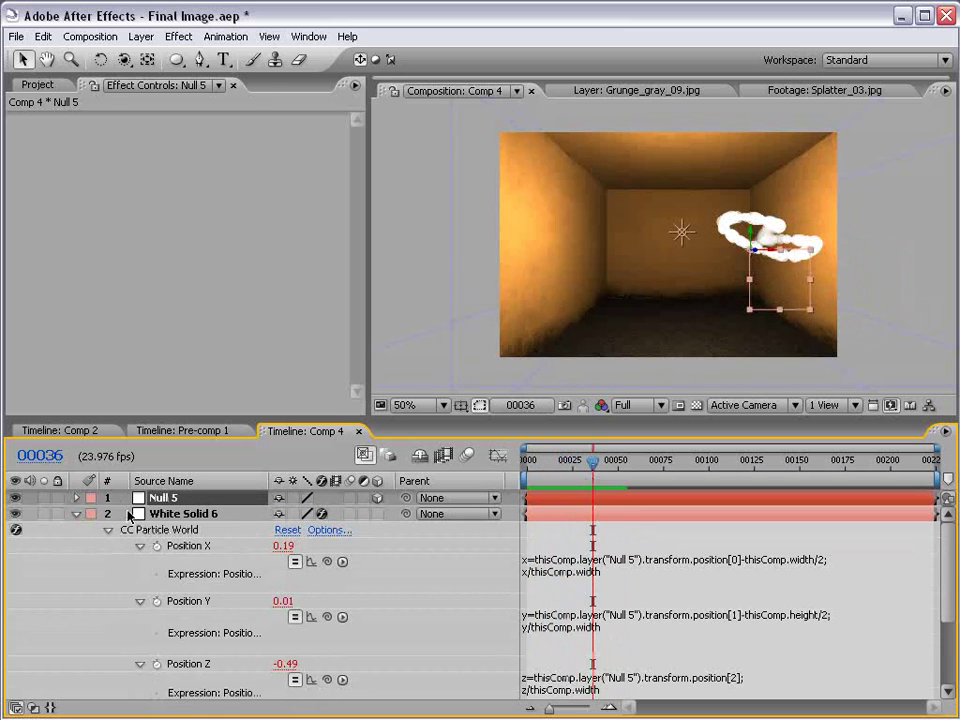
{"action": "left_click", "coordinate": [76, 514]}
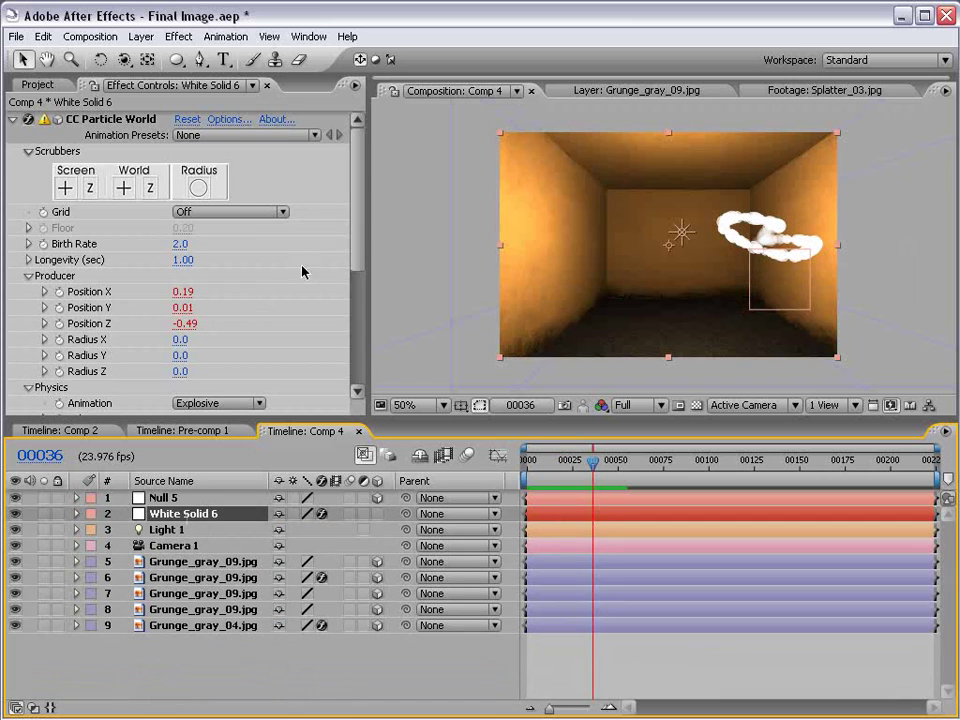
{"action": "scroll", "coordinate": [303, 271], "scroll_direction": "down", "scroll_amount": 5}
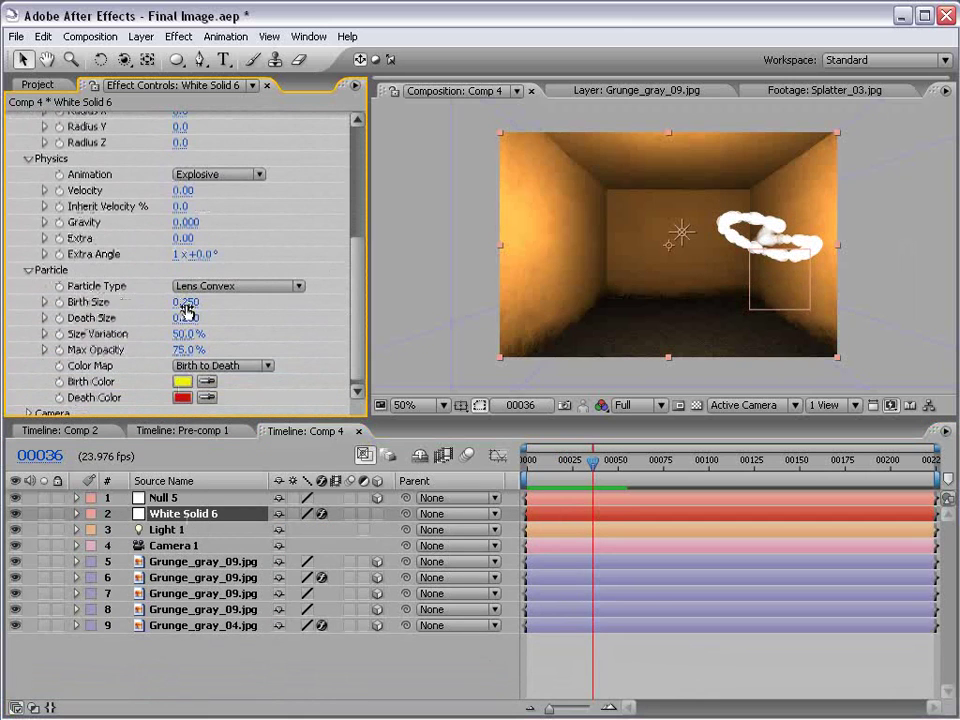
{"action": "mouse_move", "coordinate": [185, 310]}
{"action": "left_mouse_down"}
{"action": "mouse_move", "coordinate": [157, 306]}
{"action": "mouse_move", "coordinate": [143, 318]}
{"action": "mouse_move", "coordinate": [186, 301]}
{"action": "left_mouse_up"}
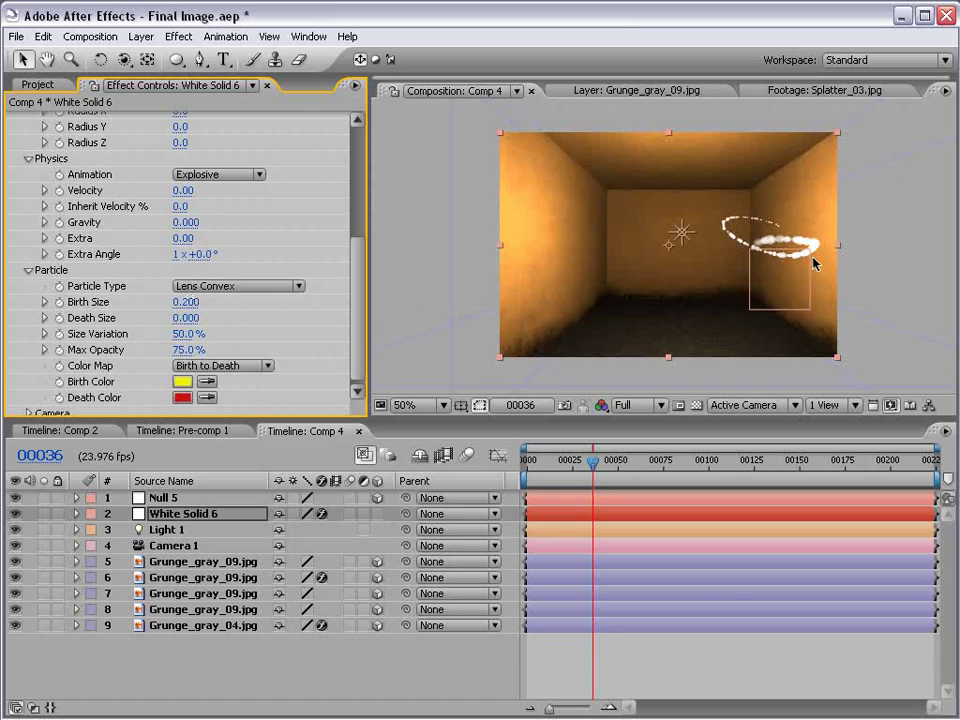
Step: Set CC Particle World's Birth Rate to 75 and its Birth Size to 0.090
{"action": "scroll", "coordinate": [310, 183], "scroll_direction": "up", "scroll_amount": 6}
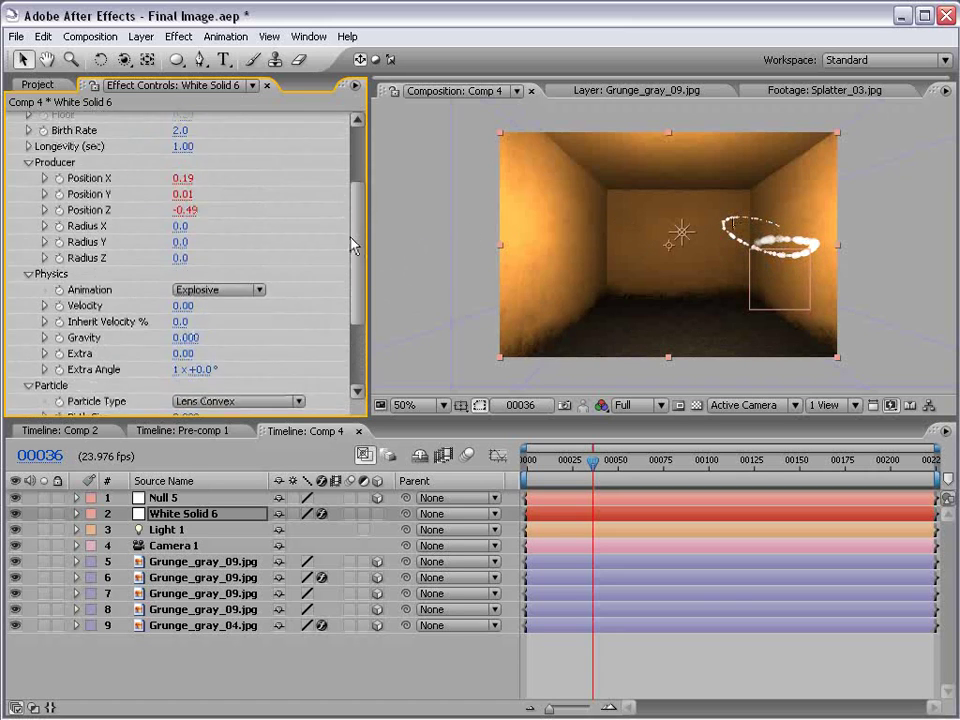
{"action": "left_click_drag", "start_coordinate": [178, 244], "coordinate": [430, 209]}
{"action": "left_click", "coordinate": [187, 244]}
{"action": "type", "text": "75"}
{"action": "key", "text": "Return"}
{"action": "left_click_drag", "start_coordinate": [356, 247], "coordinate": [343, 360]}
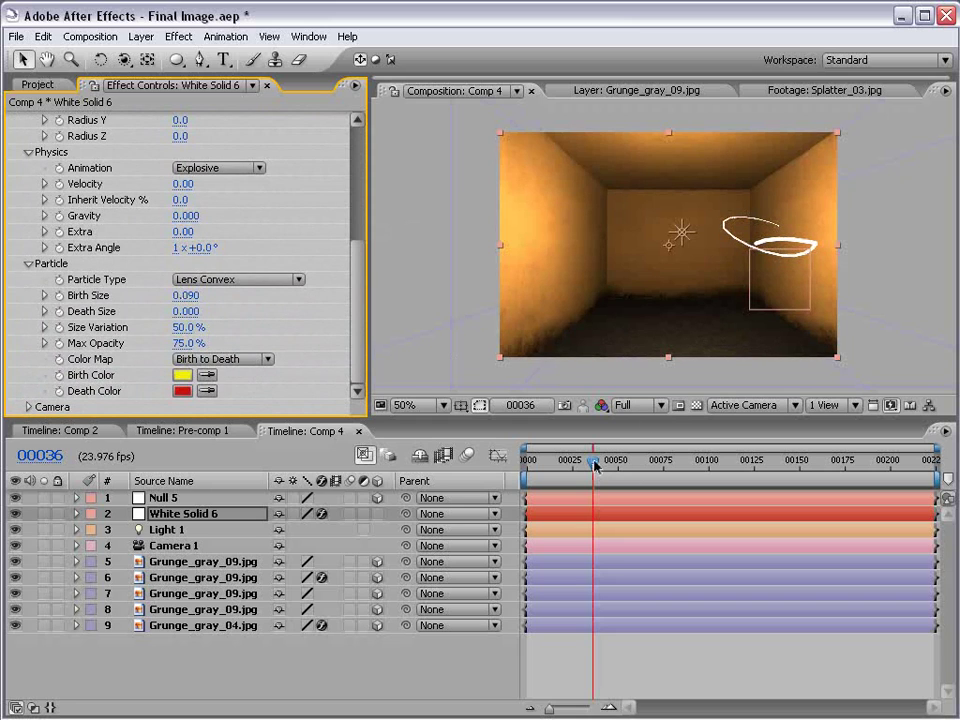
Step: Start the work area at frame 36, preview the thin streak, and inspect it up close at frame 68
{"action": "key", "text": "b"}
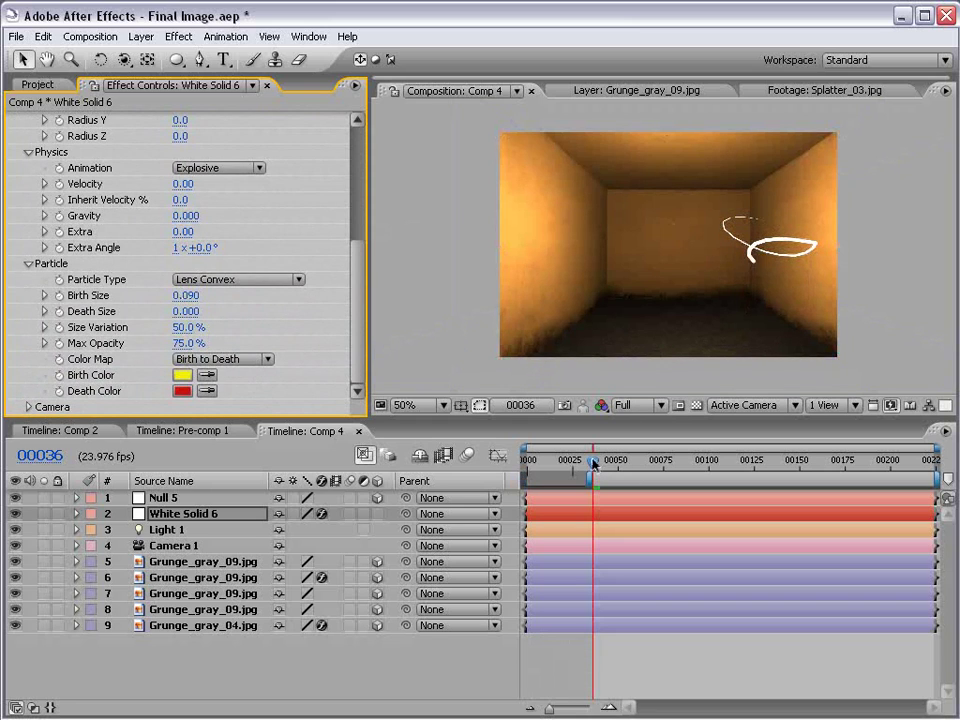
{"action": "key", "text": "KP_0"}
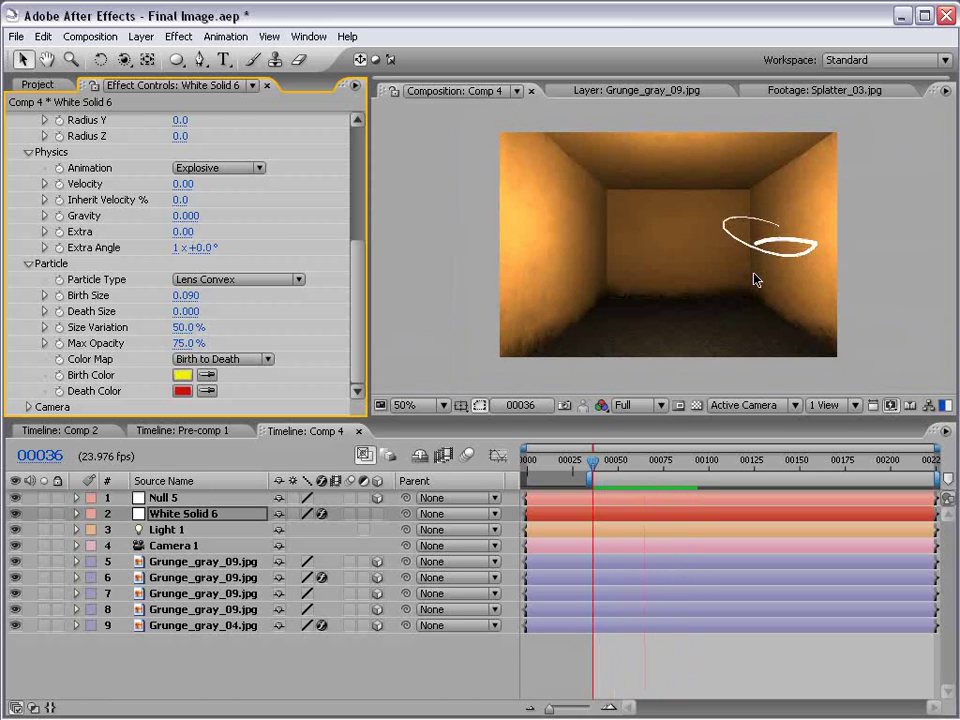
{"action": "mouse_move", "coordinate": [660, 463]}
{"action": "left_mouse_down"}
{"action": "mouse_move", "coordinate": [680, 465]}
{"action": "mouse_move", "coordinate": [651, 463]}
{"action": "left_mouse_up"}
{"action": "scroll", "coordinate": [729, 257], "scroll_direction": "up", "scroll_amount": 2}
{"action": "key", "text": "h"}
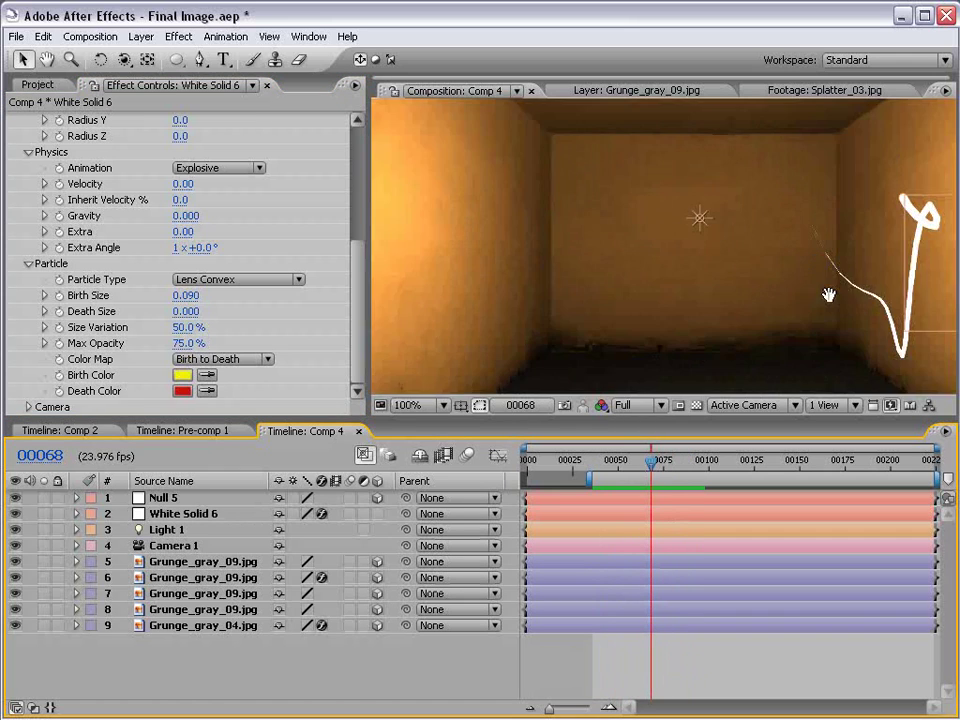
{"action": "left_click_drag", "start_coordinate": [829, 294], "coordinate": [610, 259]}
{"action": "scroll", "coordinate": [610, 259], "scroll_direction": "down", "scroll_amount": 2}
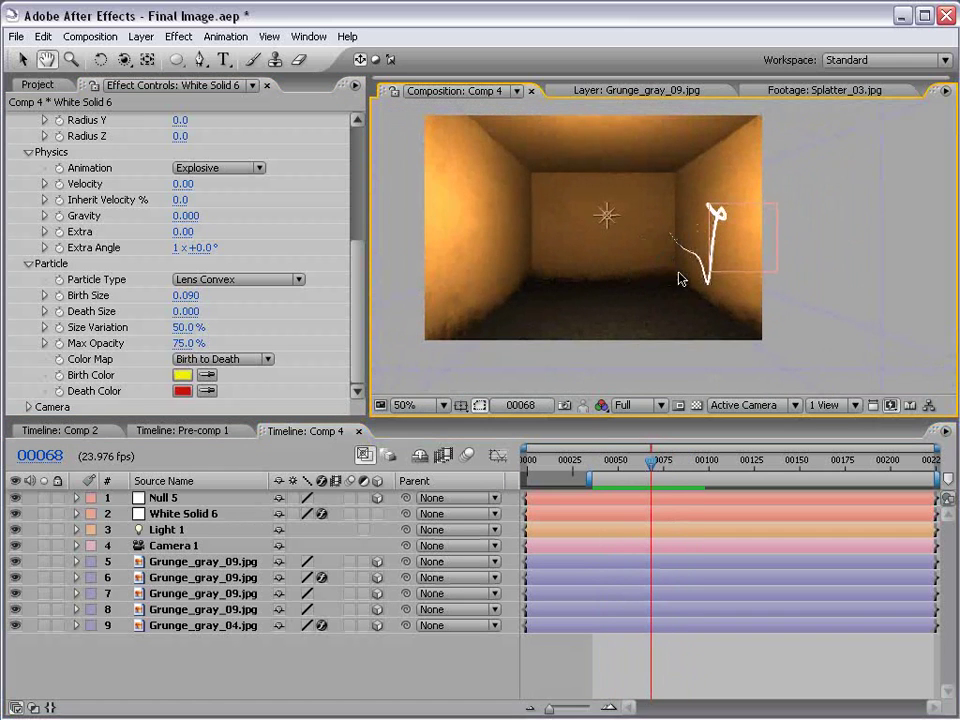
Step: In CC Particle World's options, apply the Fade Out Round preset to the Opacity Map and accept the changes
{"action": "left_click_drag", "start_coordinate": [358, 298], "coordinate": [355, 197]}
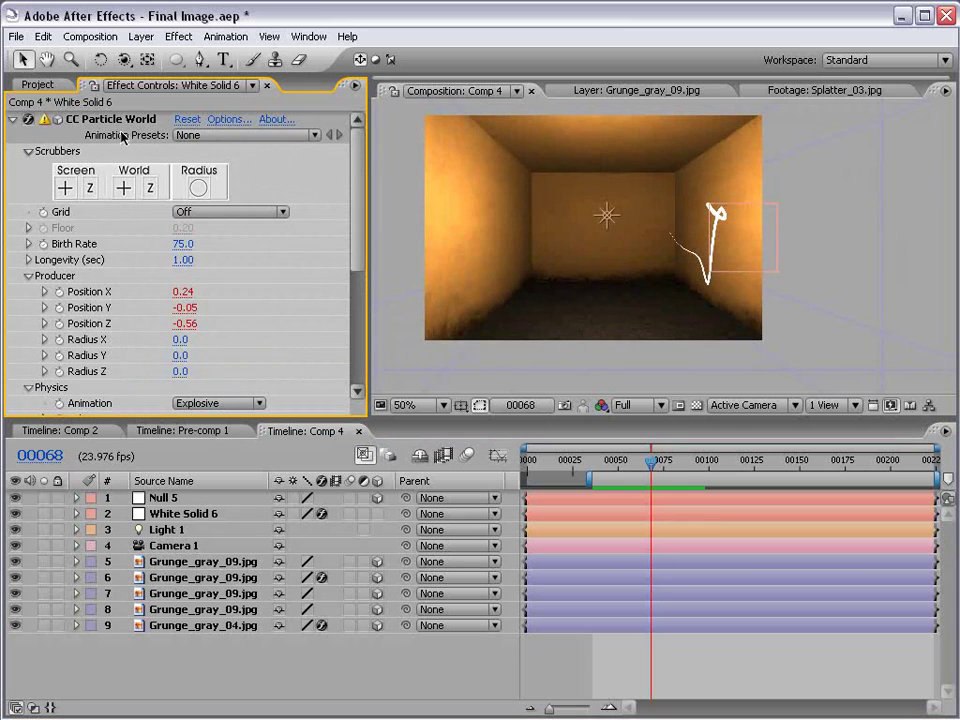
{"action": "left_click", "coordinate": [229, 119]}
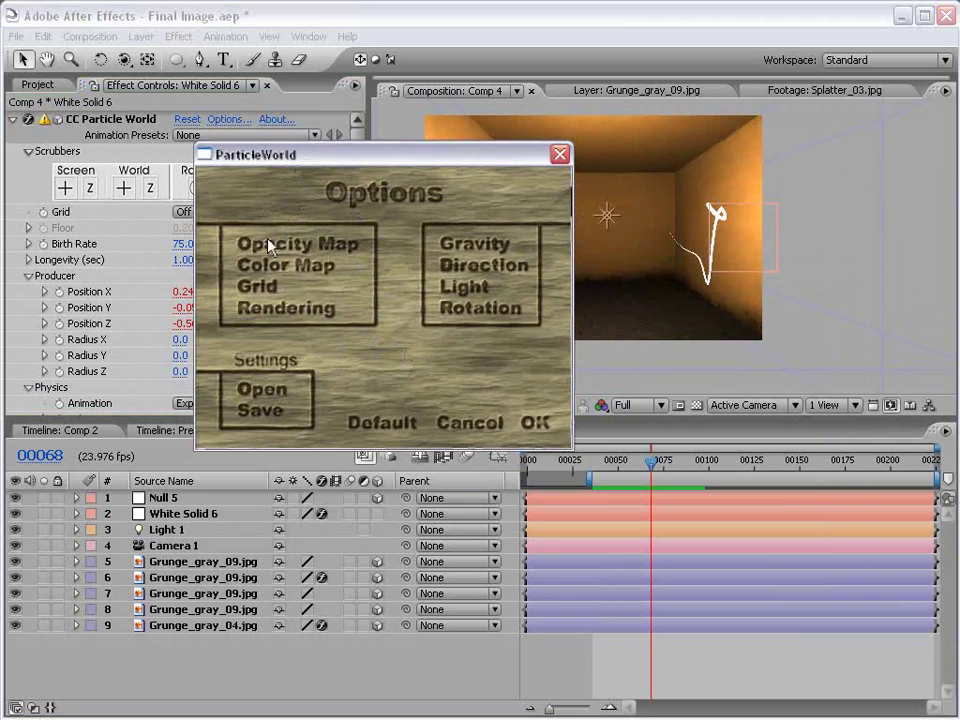
{"action": "left_click", "coordinate": [268, 249]}
{"action": "left_click_drag", "start_coordinate": [286, 186], "coordinate": [413, 217]}
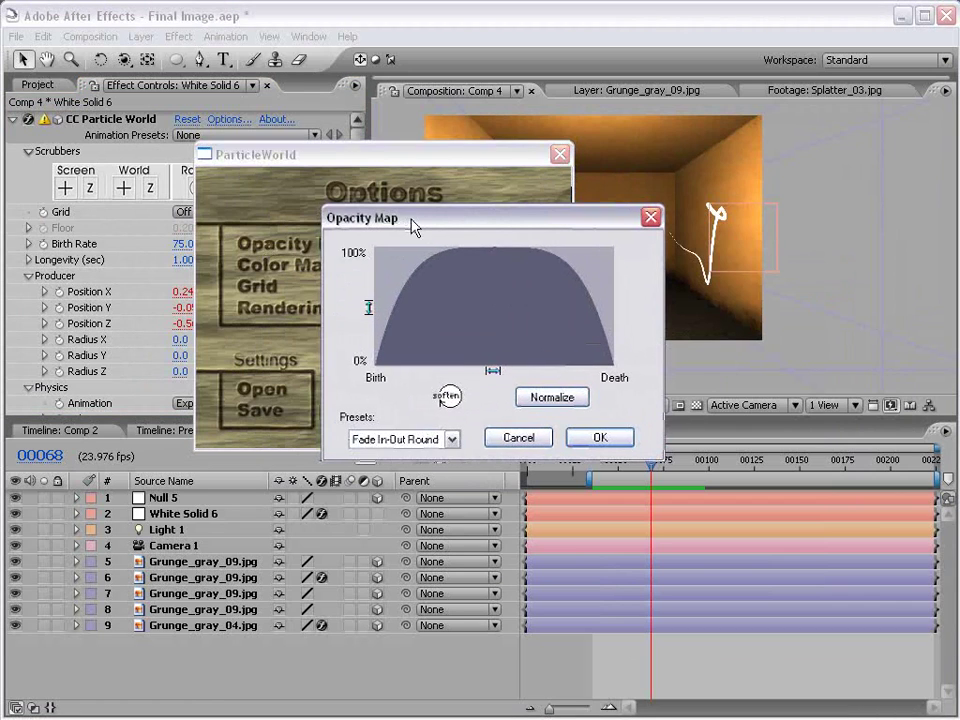
{"action": "left_click", "coordinate": [408, 439]}
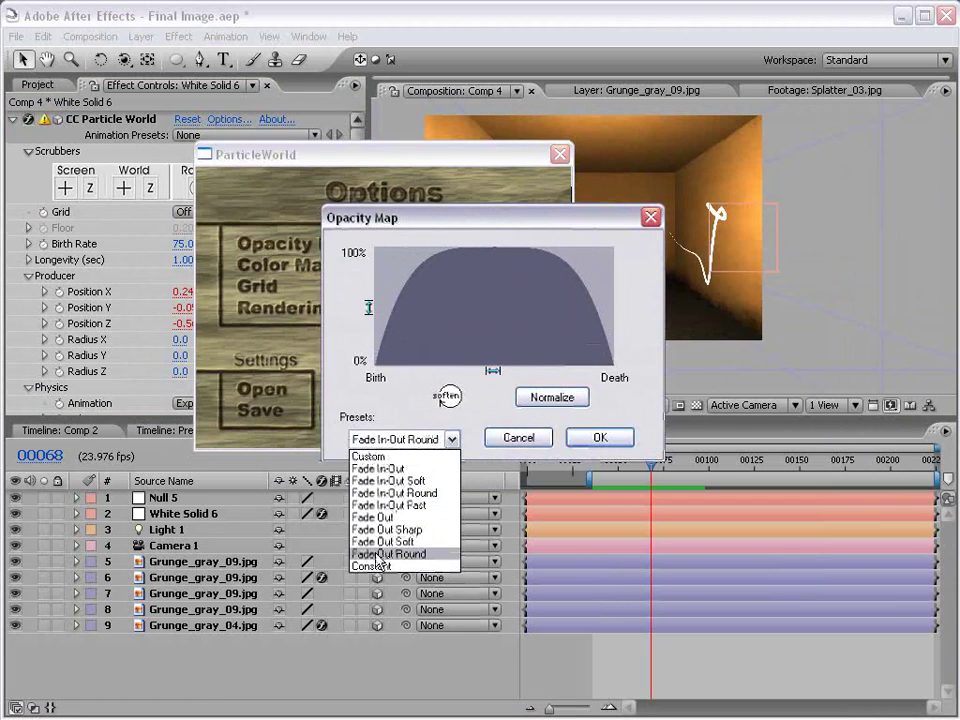
{"action": "left_click", "coordinate": [385, 556]}
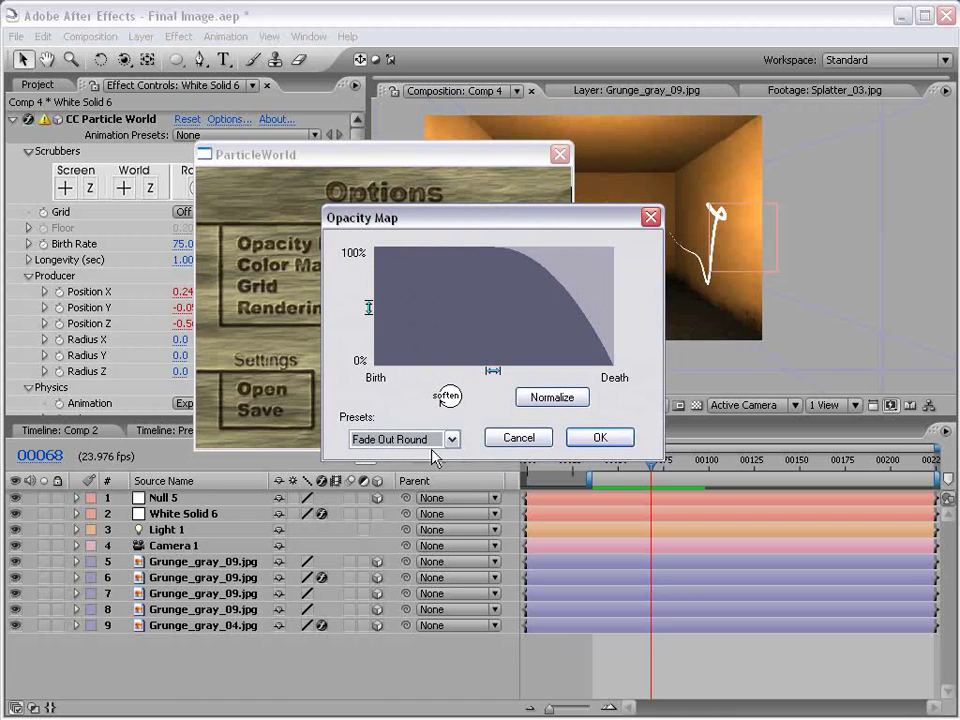
{"action": "left_click", "coordinate": [600, 443]}
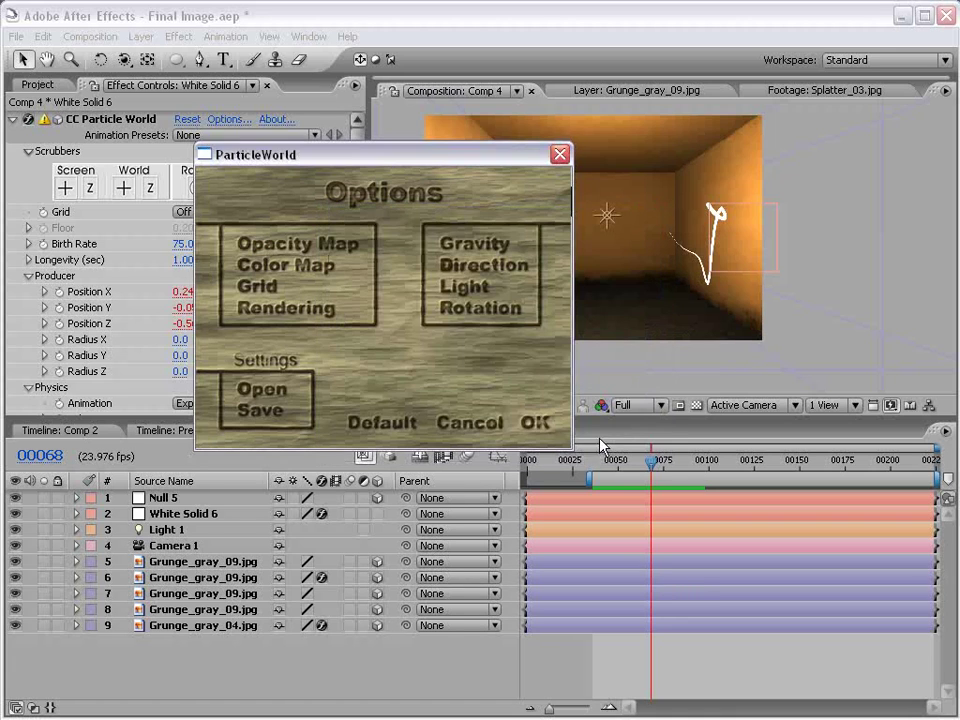
{"action": "left_click_drag", "start_coordinate": [432, 173], "coordinate": [415, 217]}
{"action": "left_click", "coordinate": [516, 472]}
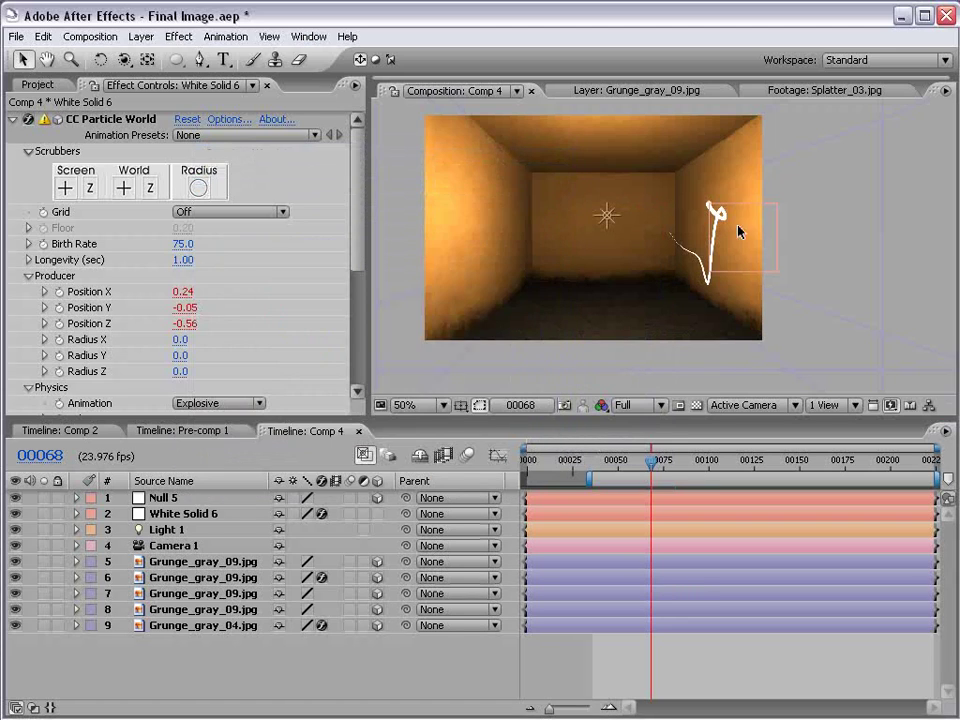
Step: Inspect the streak's leading end up close at frame 68 and its shape at frame 104
{"action": "scroll", "coordinate": [713, 214], "scroll_direction": "up", "scroll_amount": 2}
{"action": "left_click", "coordinate": [722, 255]}
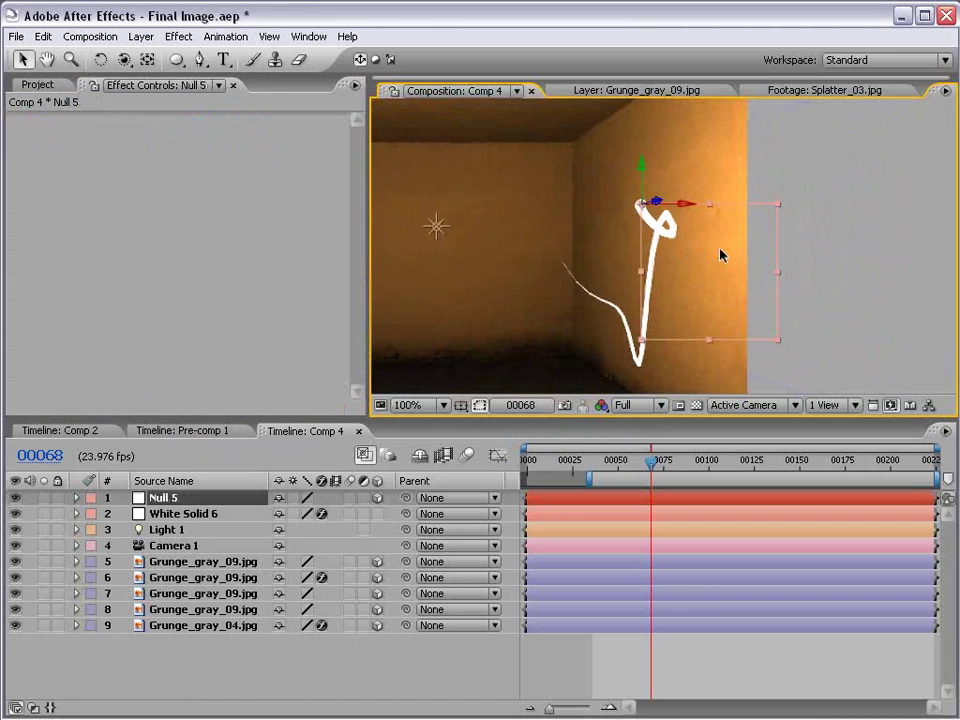
{"action": "left_click", "coordinate": [303, 683]}
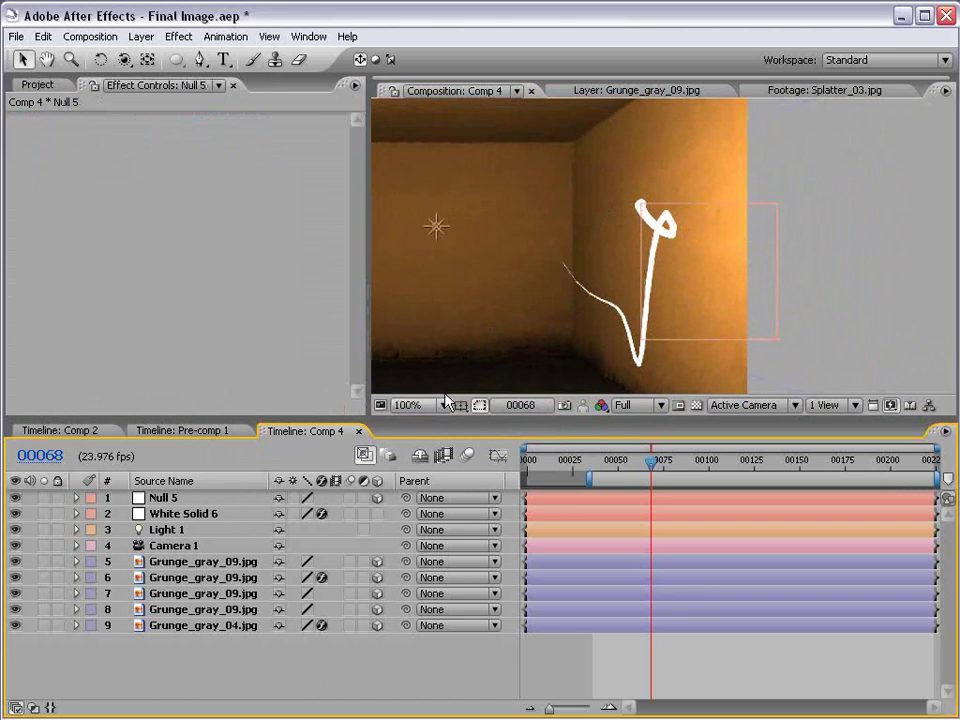
{"action": "left_click_drag", "start_coordinate": [651, 461], "coordinate": [715, 468]}
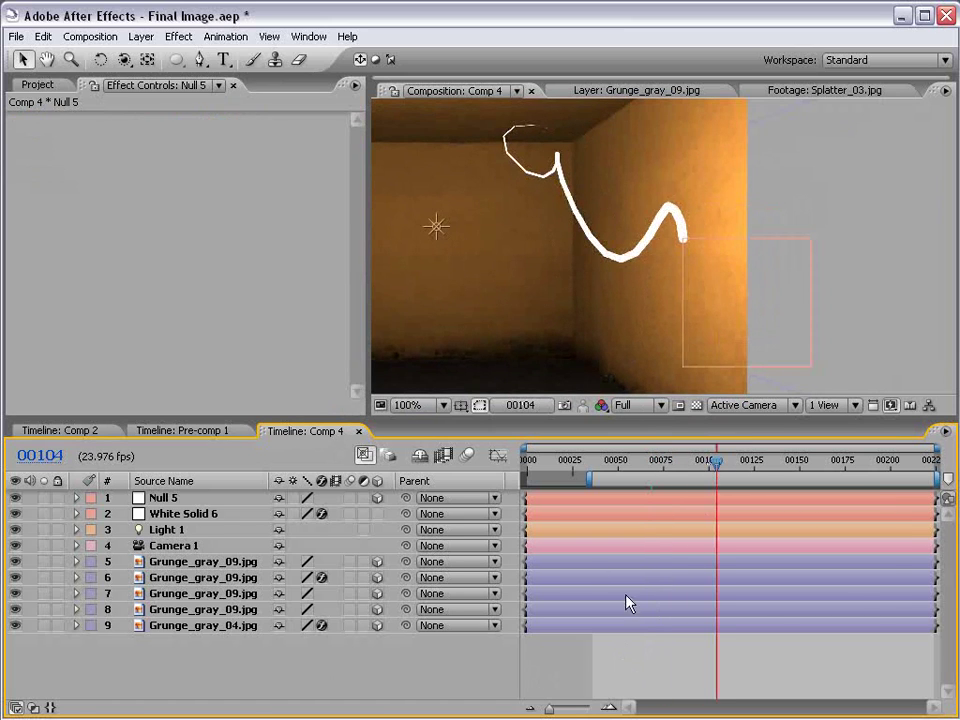
{"action": "key", "text": "comma"}
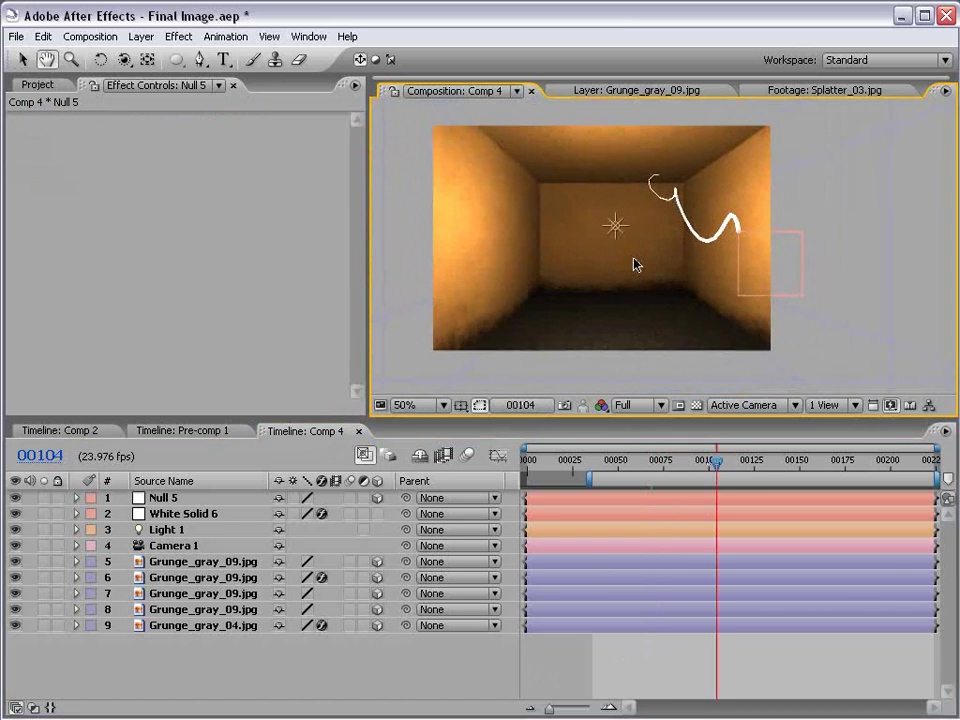
{"action": "left_click", "coordinate": [40, 85]}
{"action": "key", "text": "v"}
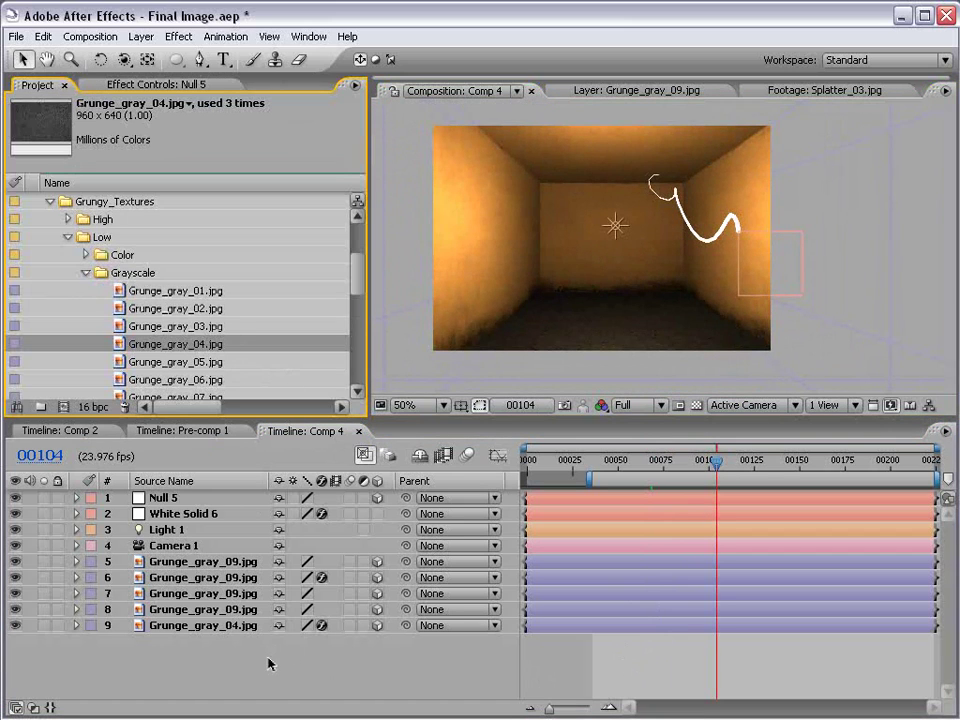
Step: Rename the White Solid 6 layer to Particles and the Null 5 layer to POINT
{"action": "left_click", "coordinate": [178, 514]}
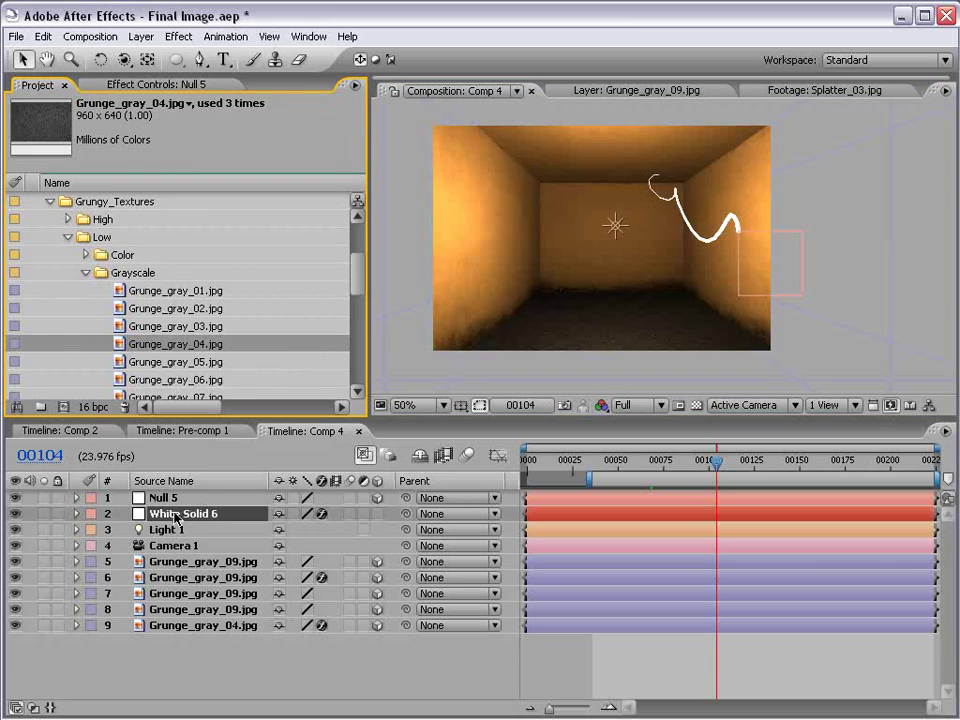
{"action": "key", "text": "Return"}
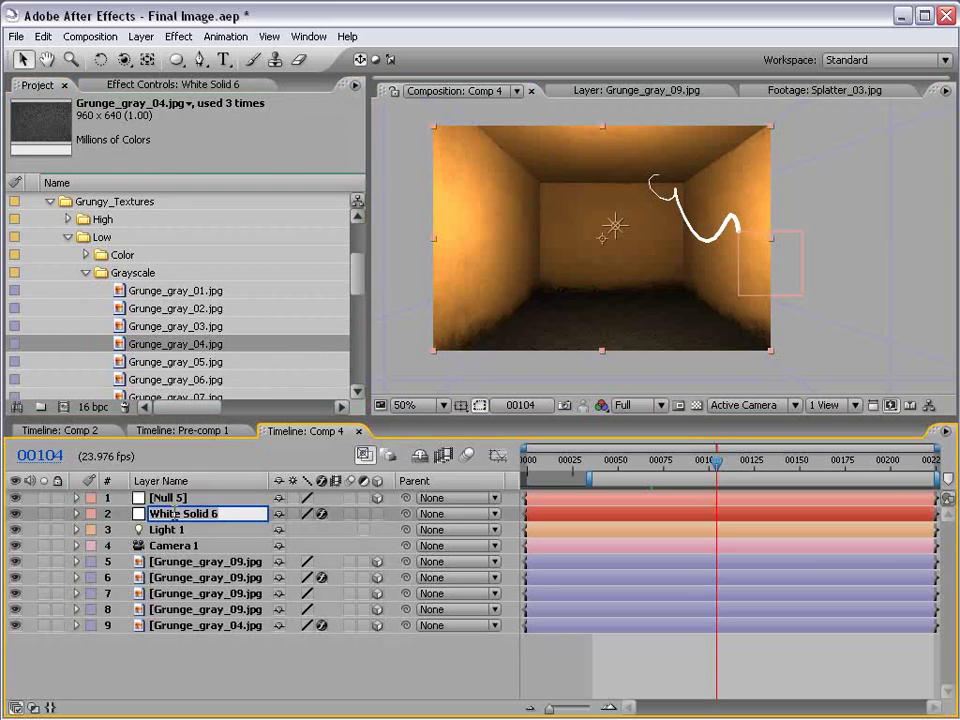
{"action": "type", "text": "Particl"}
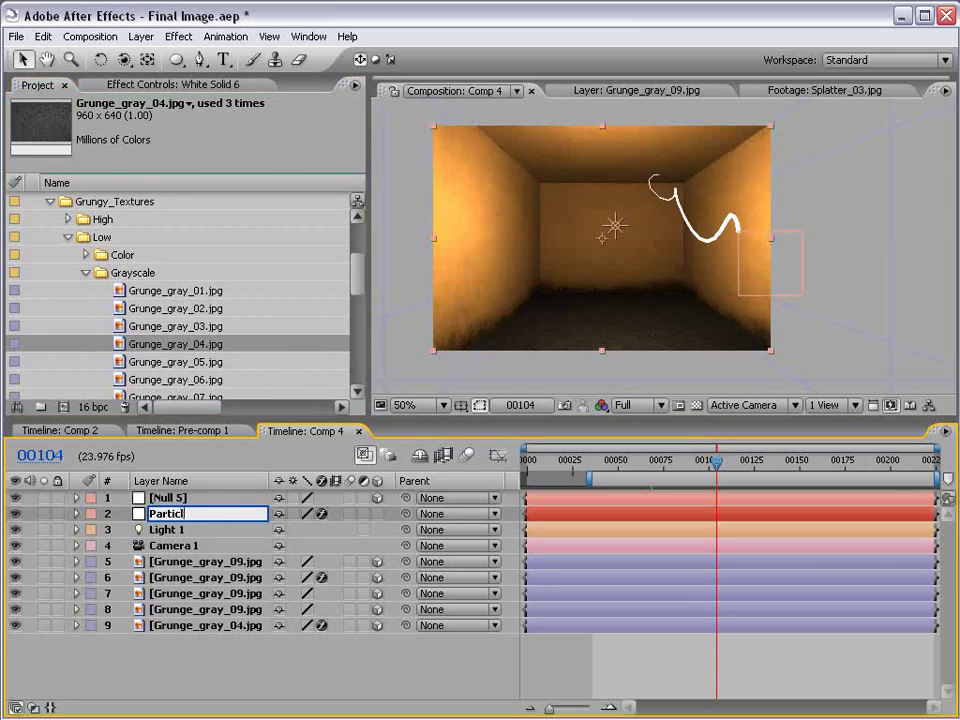
{"action": "key", "text": "Return"}
{"action": "left_click", "coordinate": [168, 497]}
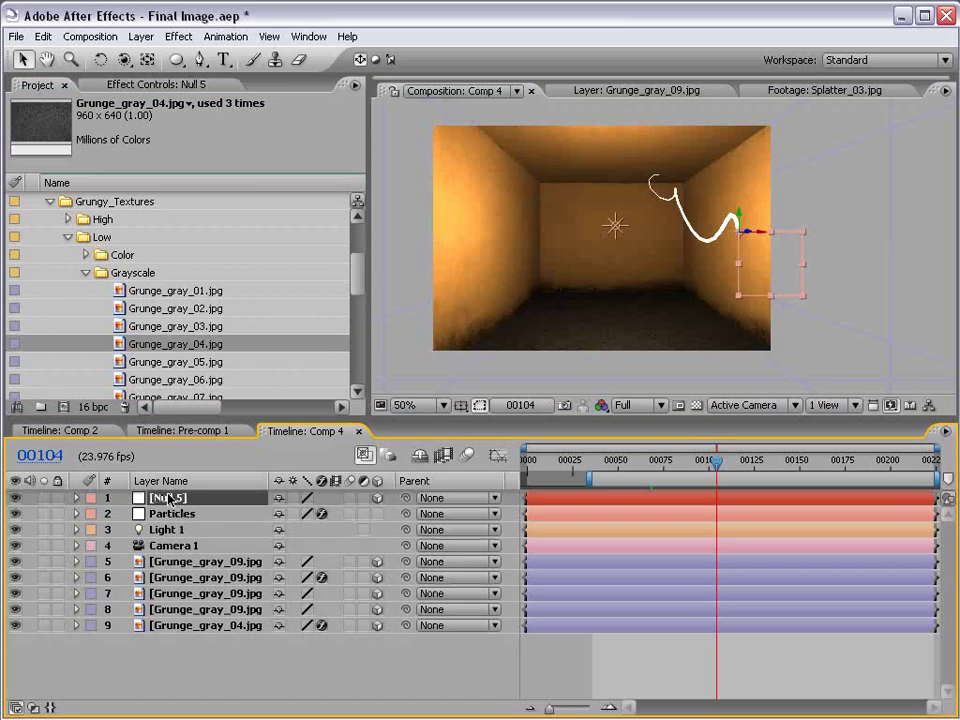
{"action": "key", "text": "Return"}
{"action": "type", "text": "POINT"}
{"action": "key", "text": "Return"}
Step: Apply the Stylize Glow effect to the Particles layer
{"action": "key", "text": "ctrl+Down"}
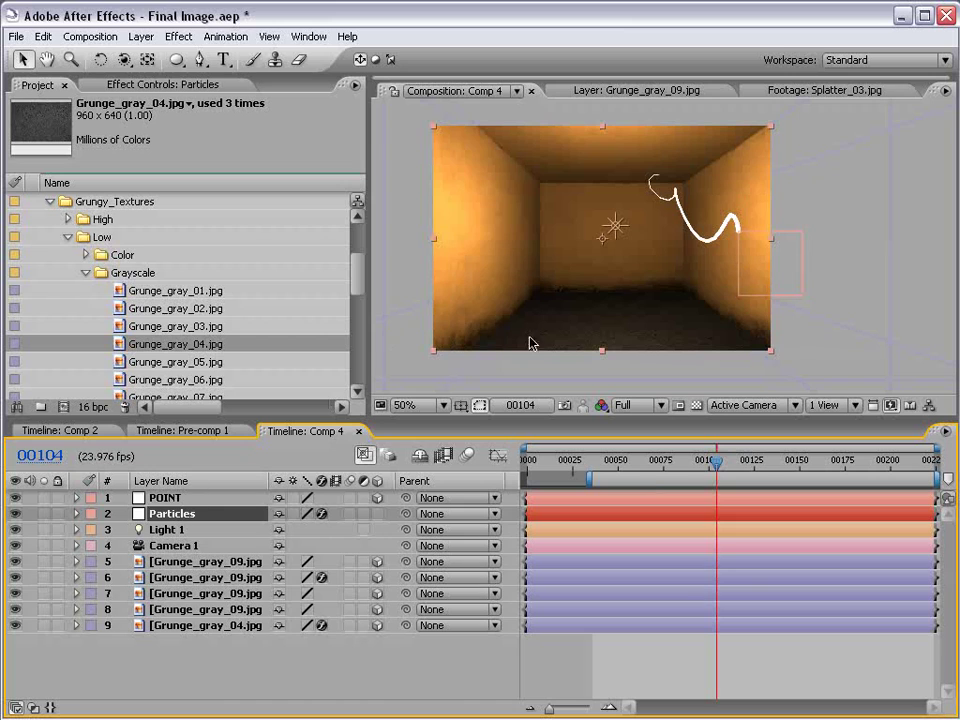
{"action": "left_click", "coordinate": [174, 35]}
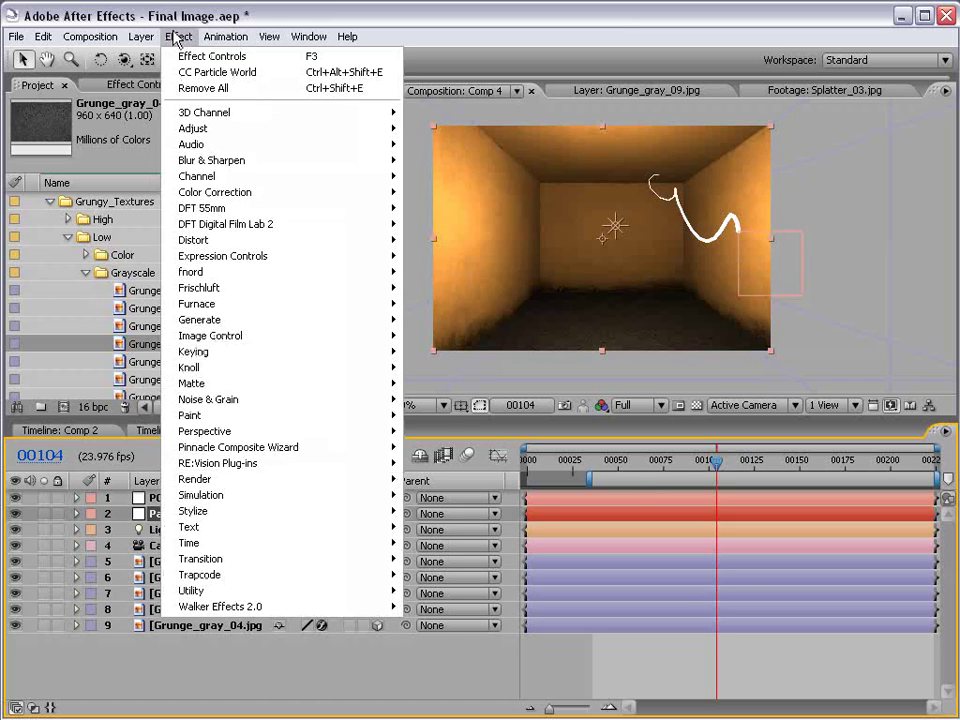
{"action": "mouse_move", "coordinate": [236, 516]}
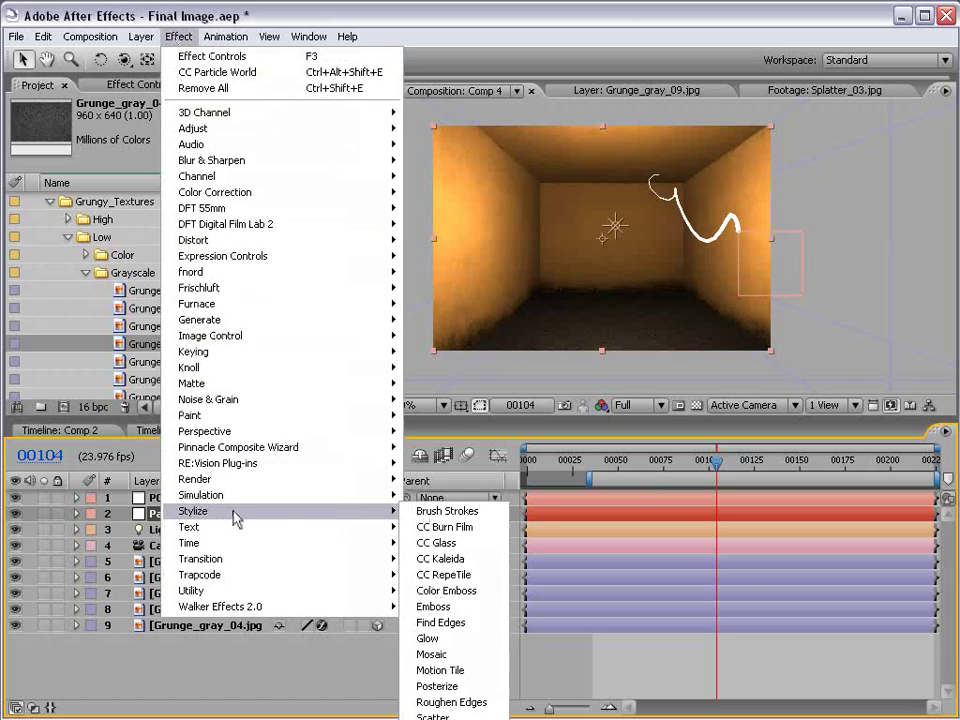
{"action": "left_click", "coordinate": [432, 636]}
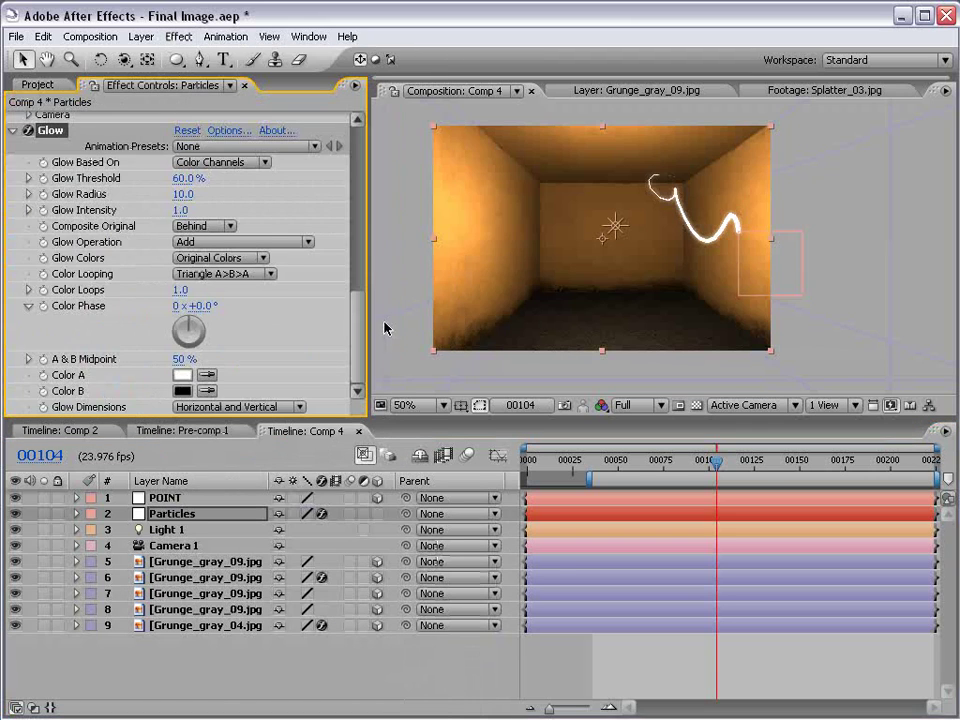
Step: Set the Glow effect's Color B to a saturated orange
{"action": "left_click", "coordinate": [182, 390]}
{"action": "left_click_drag", "start_coordinate": [565, 591], "coordinate": [553, 617]}
{"action": "left_click", "coordinate": [489, 403]}
{"action": "left_click", "coordinate": [497, 394]}
{"action": "left_click_drag", "start_coordinate": [622, 393], "coordinate": [624, 396]}
{"action": "left_click", "coordinate": [716, 386]}
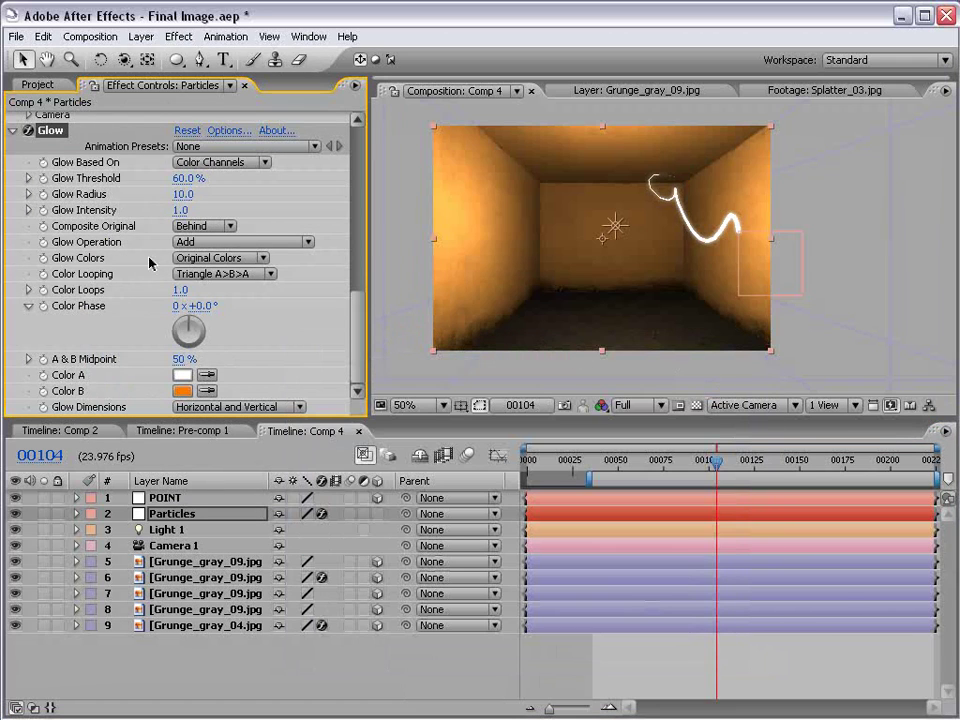
Step: Switch Glow Colors to A & B Colors and view the streak up close
{"action": "left_click", "coordinate": [205, 258]}
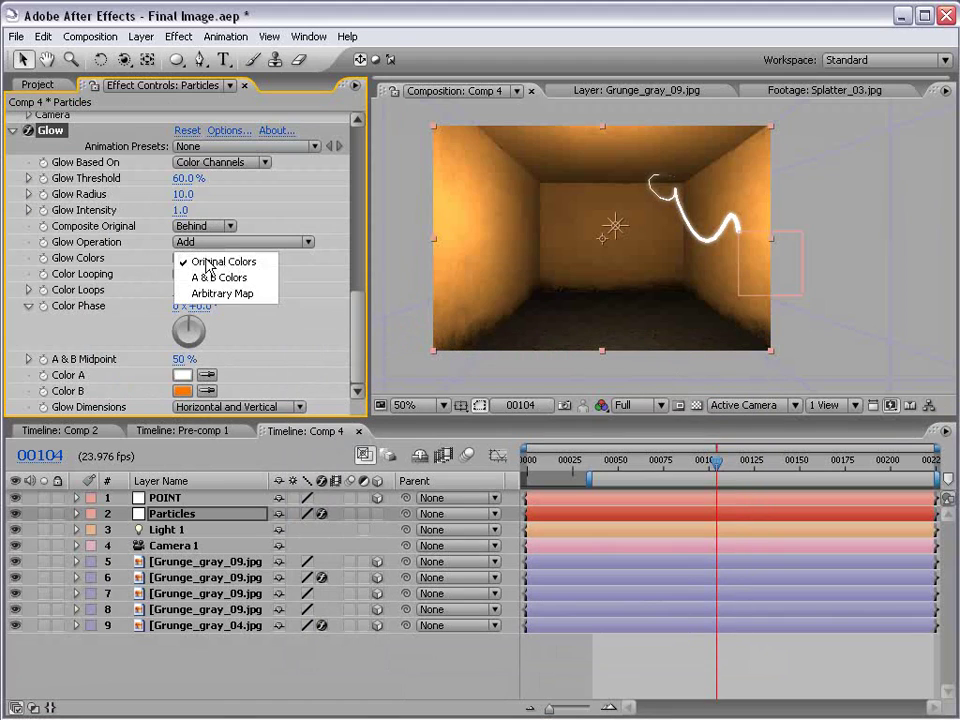
{"action": "left_click", "coordinate": [266, 281]}
{"action": "scroll", "coordinate": [791, 257], "scroll_direction": "up", "scroll_amount": 1}
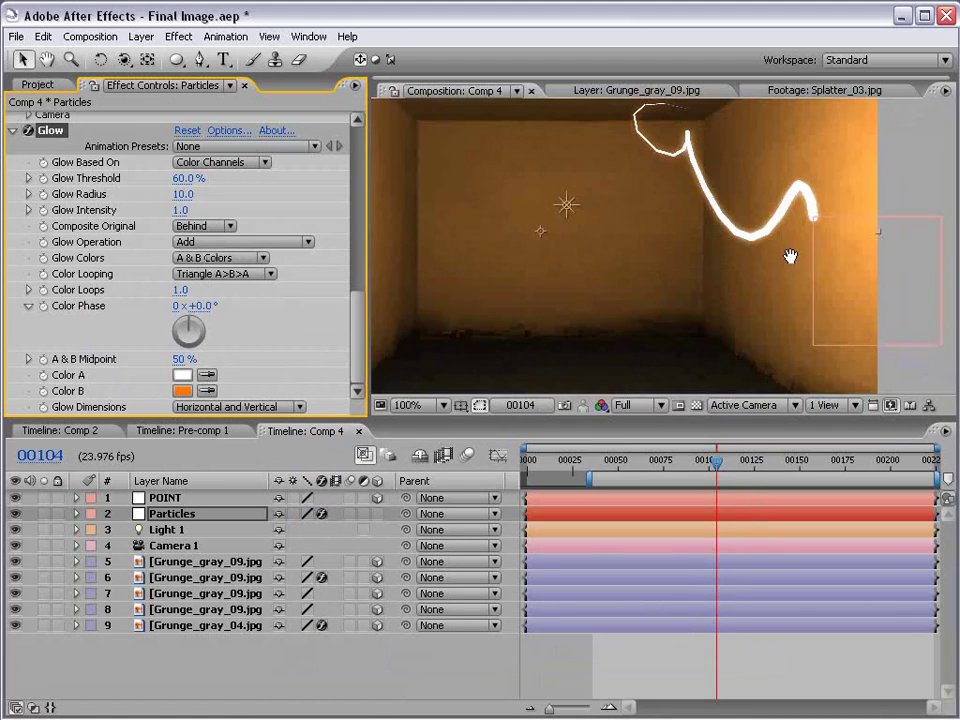
Step: Raise the Particles layer's Glow Intensity to 2.3 and its Glow Radius to 17
{"action": "left_click_drag", "start_coordinate": [178, 210], "coordinate": [291, 210]}
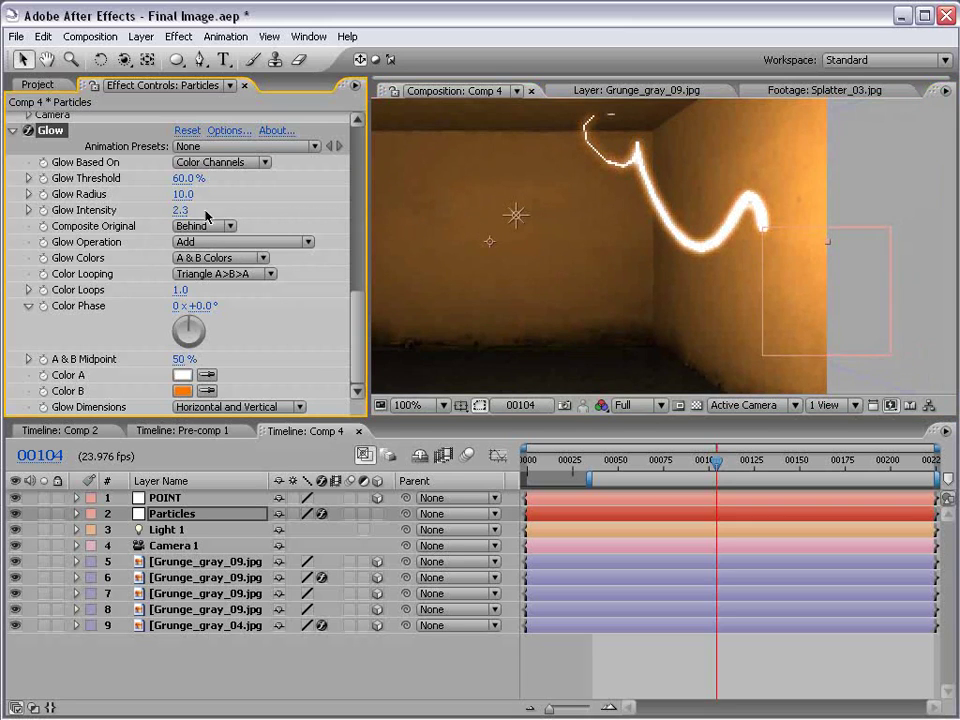
{"action": "left_click_drag", "start_coordinate": [181, 196], "coordinate": [190, 192]}
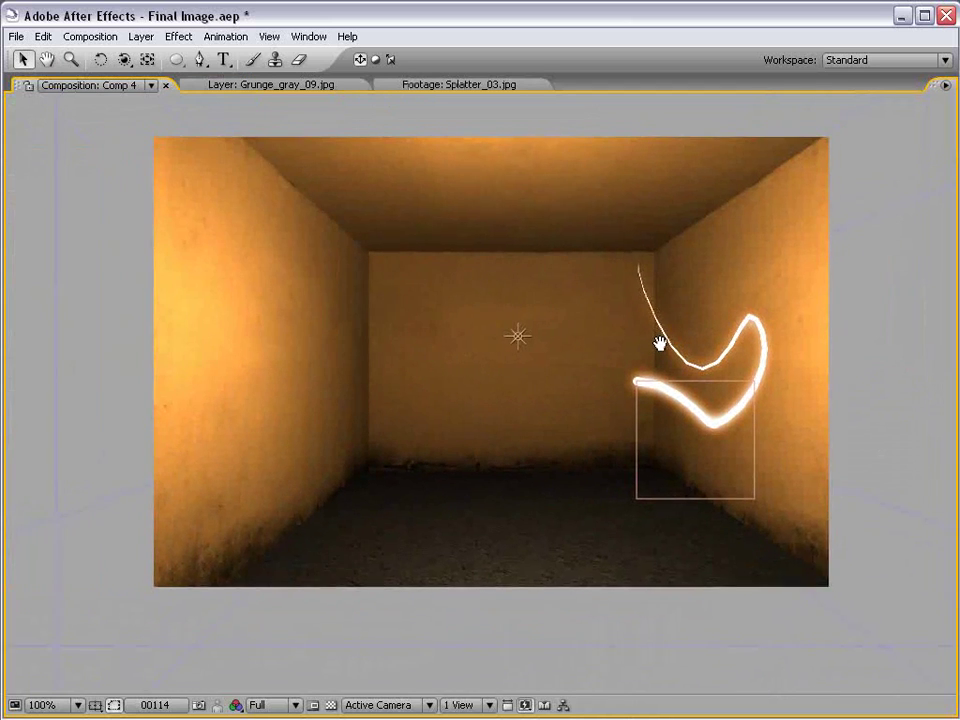
Step: Preview the glowing streak's animation in an enlarged composition view
{"action": "left_click_drag", "start_coordinate": [660, 343], "coordinate": [637, 356]}
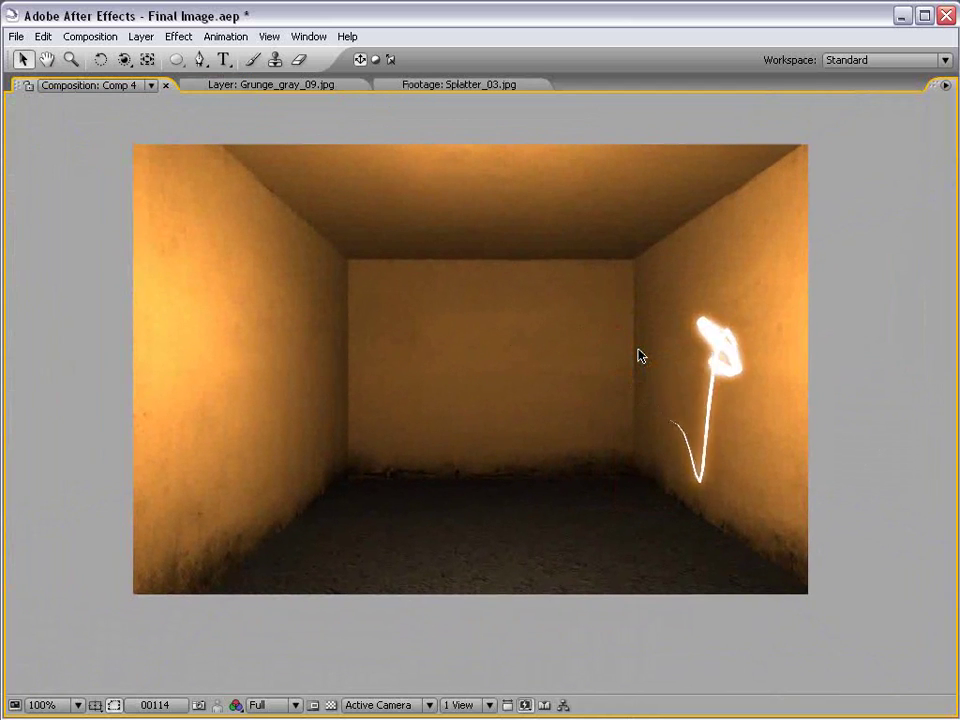
{"action": "key", "text": "space"}
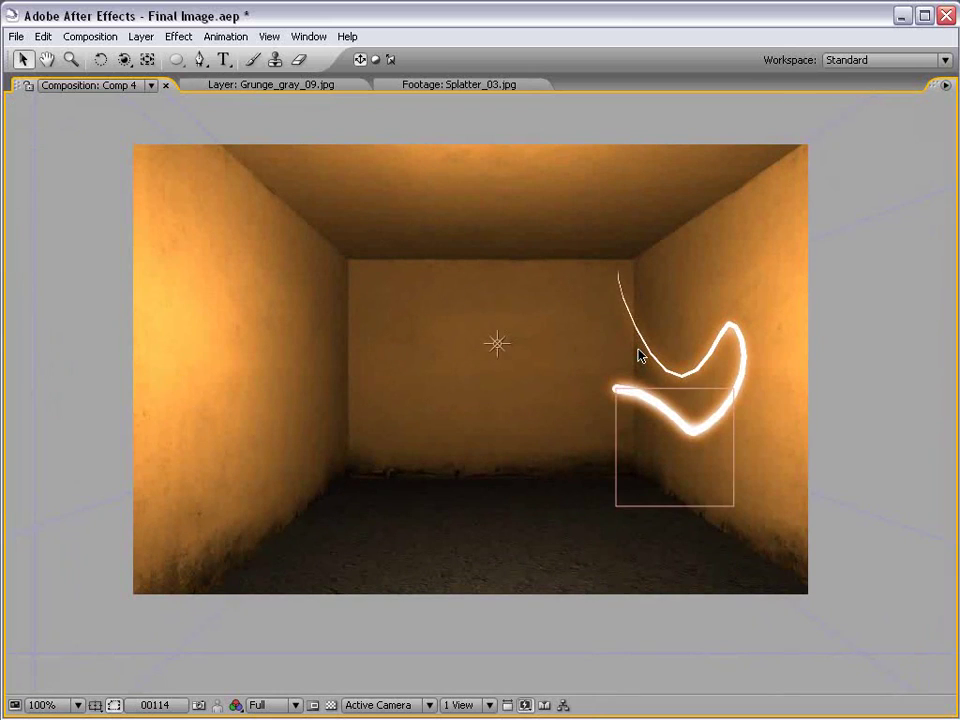
{"action": "key", "text": "space"}
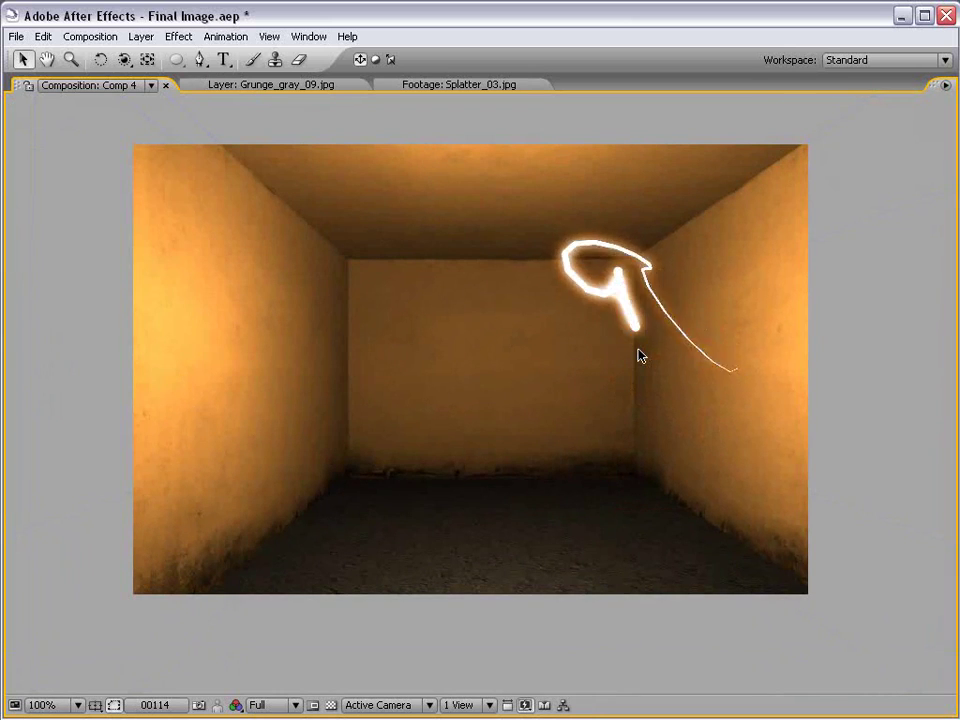
{"action": "key", "text": "space"}
{"action": "key", "text": "grave"}
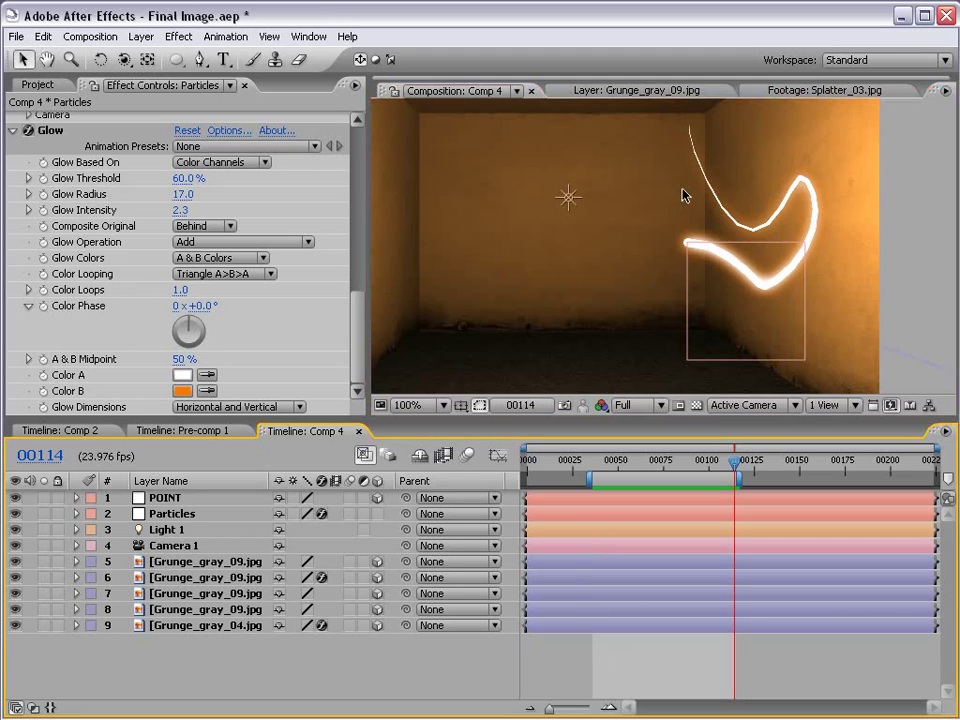
Step: Delete the POINT layer's Position keyframes and change its Position expression to wiggle(3,120)
{"action": "scroll", "coordinate": [632, 268], "scroll_direction": "down", "scroll_amount": 2}
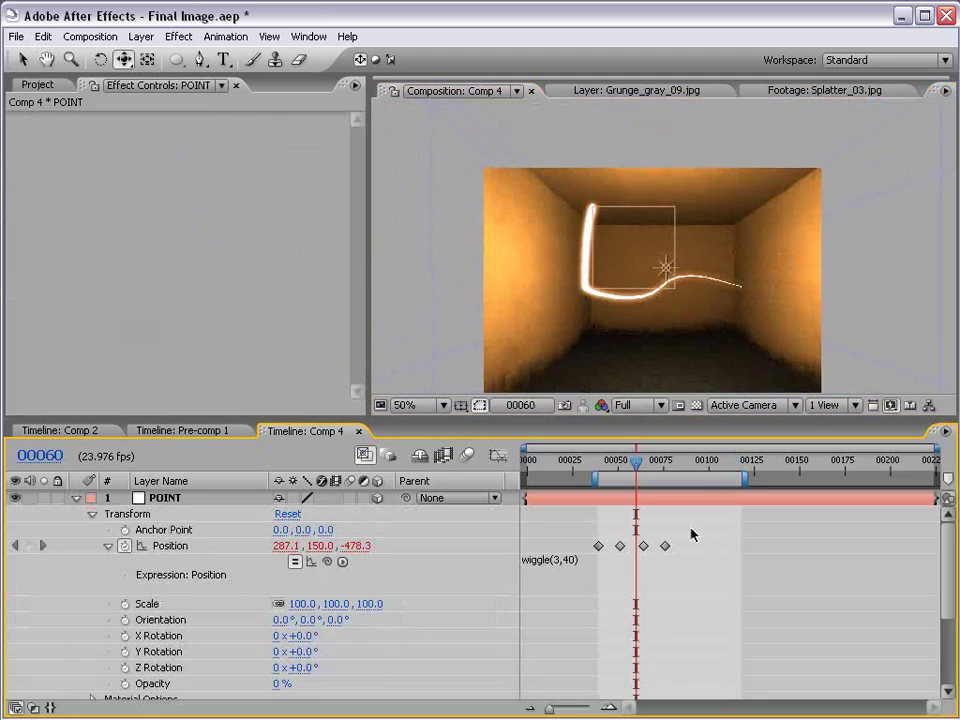
{"action": "left_click_drag", "start_coordinate": [692, 535], "coordinate": [587, 547]}
{"action": "left_click", "coordinate": [583, 562]}
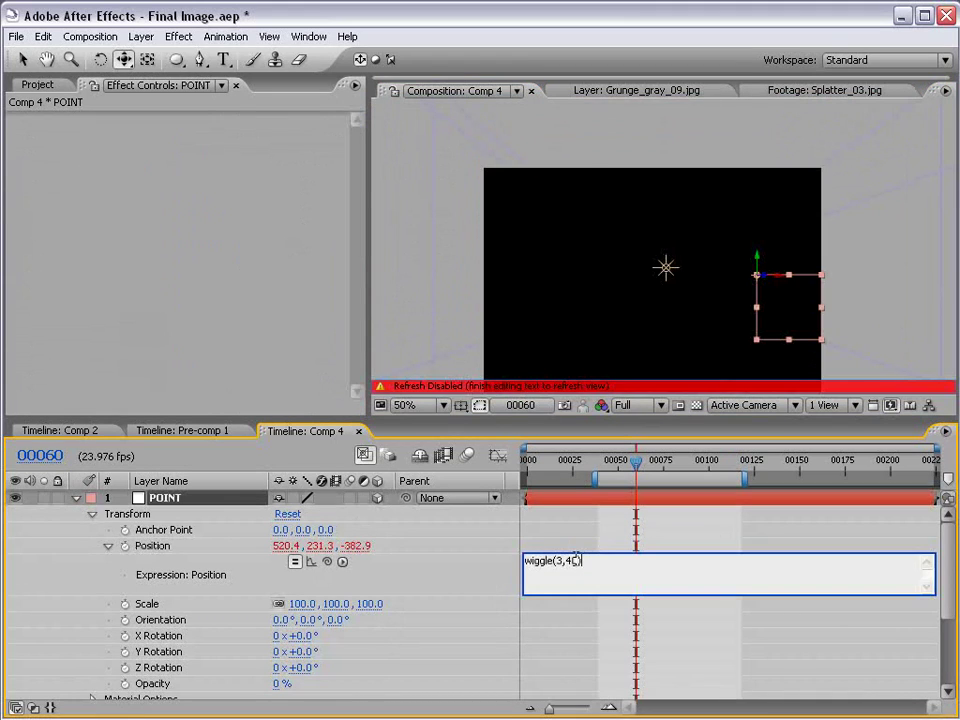
{"action": "double_click", "coordinate": [570, 560]}
{"action": "type", "text": "12"}
{"action": "left_click", "coordinate": [576, 545]}
Step: At frame 111, move the POINT null away from the side wall so the streak sits in the middle of the room
{"action": "left_click_drag", "start_coordinate": [636, 461], "coordinate": [729, 463]}
{"action": "key", "text": "v"}
{"action": "left_click", "coordinate": [664, 499]}
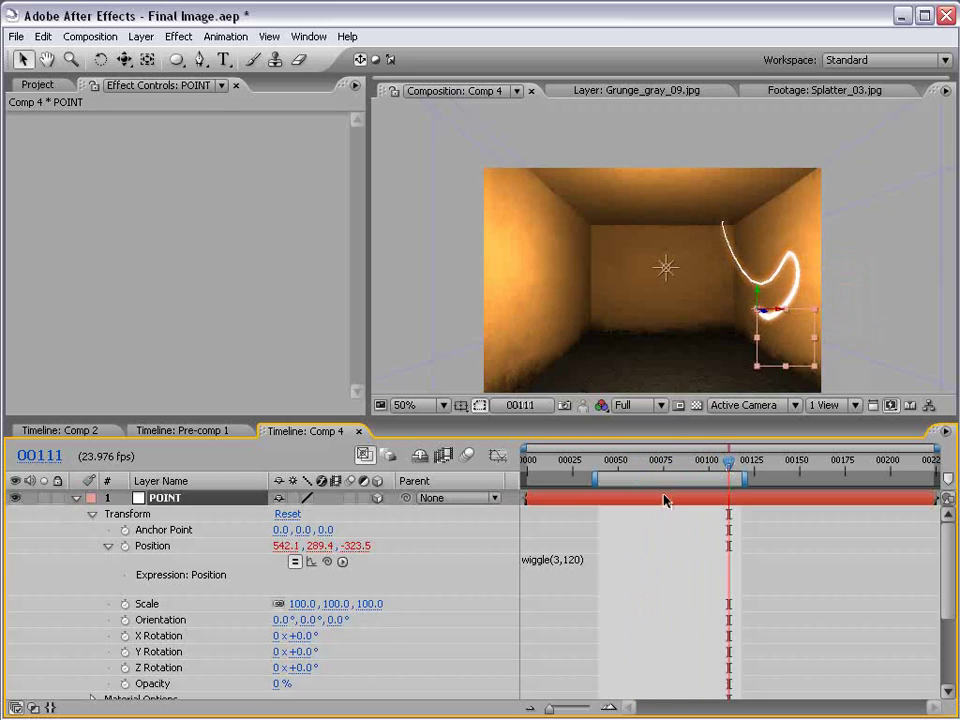
{"action": "left_click_drag", "start_coordinate": [776, 313], "coordinate": [650, 250]}
{"action": "left_click", "coordinate": [641, 513]}
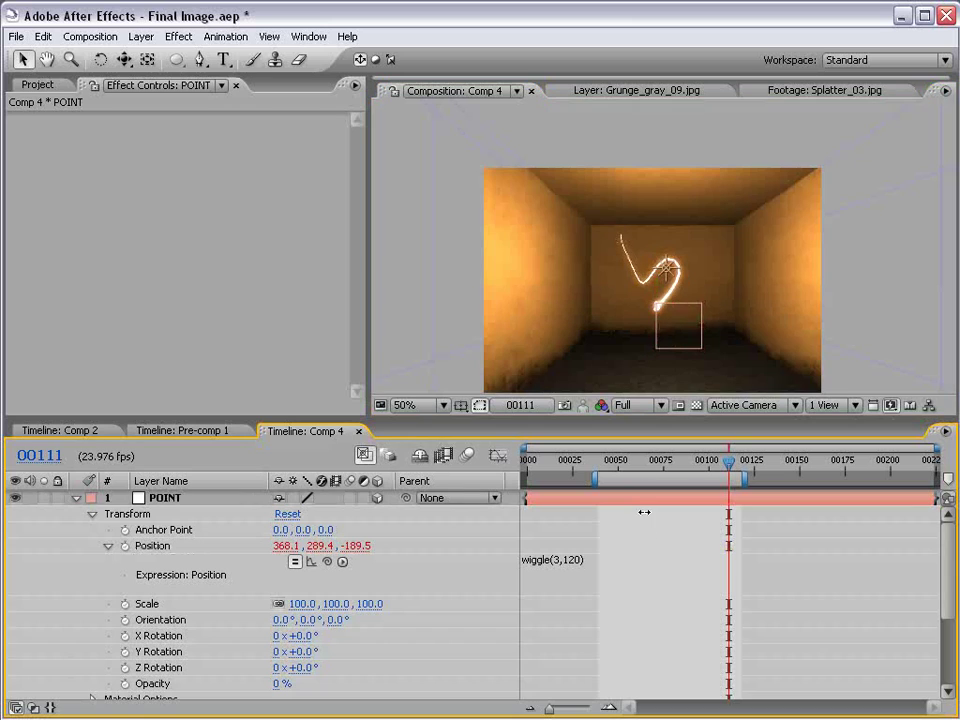
Step: Preview the wiggling light streak in the room and examine it up close
{"action": "scroll", "coordinate": [667, 287], "scroll_direction": "up", "scroll_amount": 1}
{"action": "key", "text": "space"}
{"action": "left_click_drag", "start_coordinate": [674, 338], "coordinate": [674, 245]}
{"action": "scroll", "coordinate": [673, 265], "scroll_direction": "down", "scroll_amount": 1}
{"action": "left_click_drag", "start_coordinate": [123, 59], "coordinate": [195, 62]}
{"action": "left_click_drag", "start_coordinate": [710, 289], "coordinate": [640, 300]}
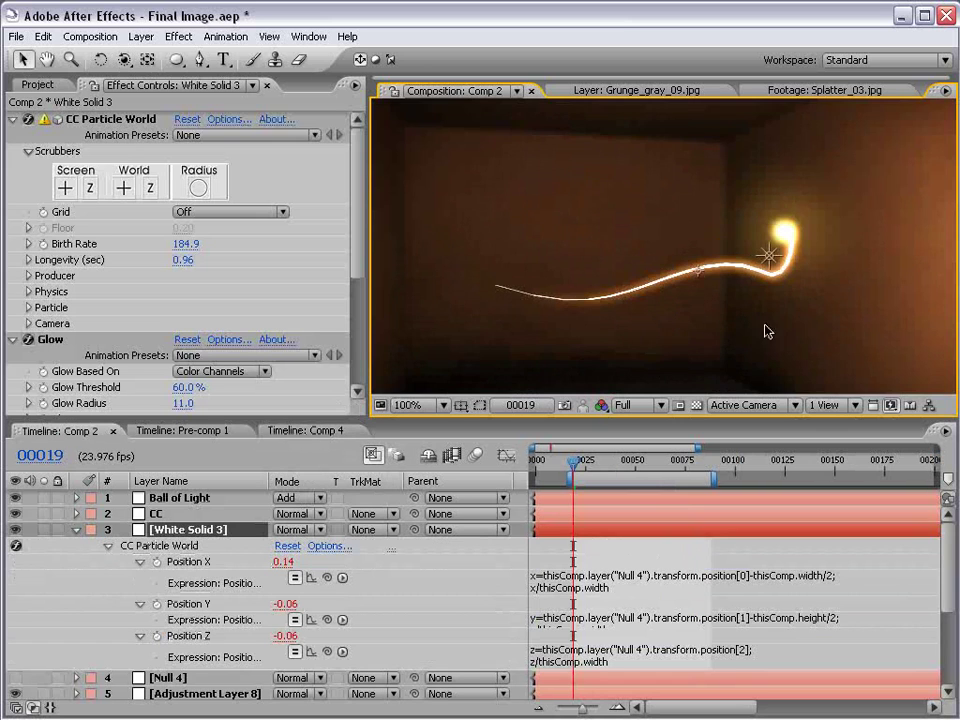
Step: View the Final Image Presents title and light streak of Pre-comp 1 in an enlarged composition view
{"action": "key", "text": "comma"}
{"action": "left_click", "coordinate": [183, 430]}
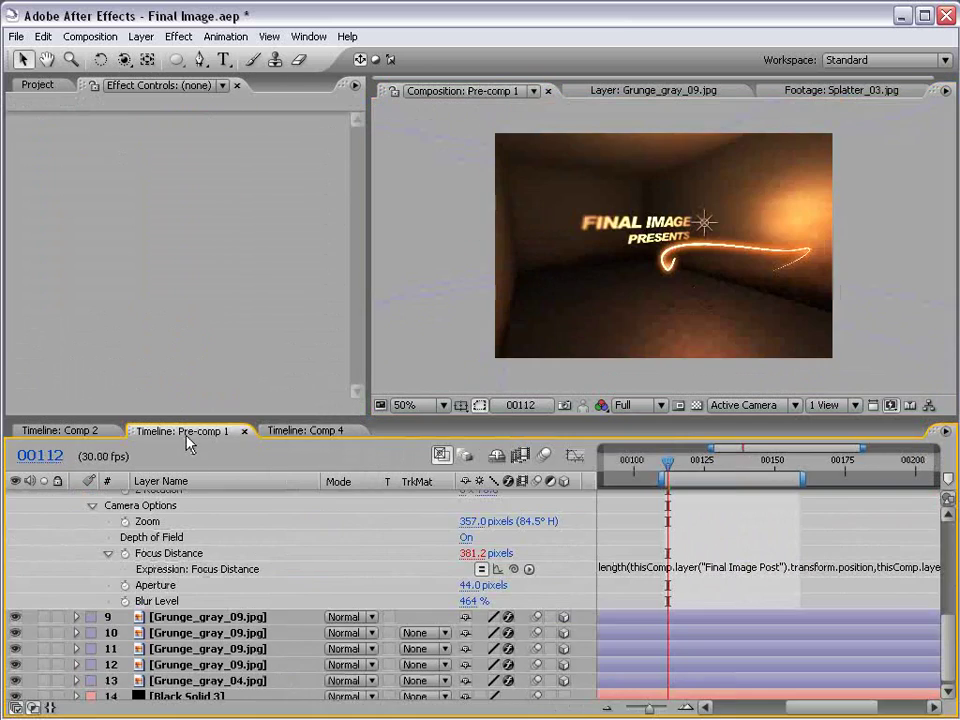
{"action": "key", "text": "grave"}
{"action": "key", "text": "period"}
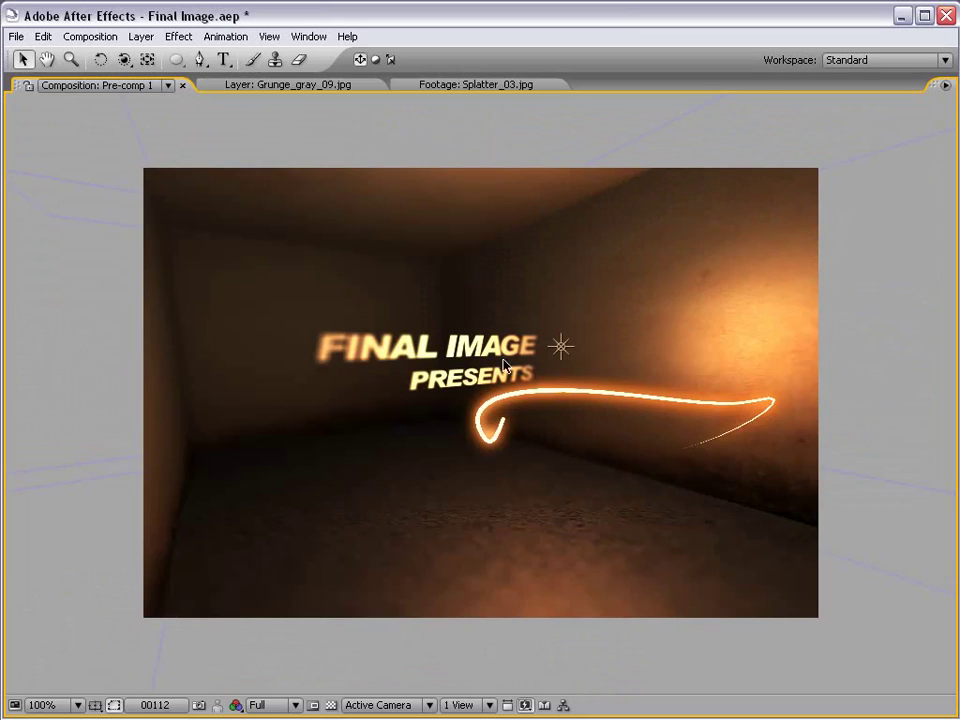
{"action": "key", "text": "grave"}
{"action": "key", "text": "comma"}
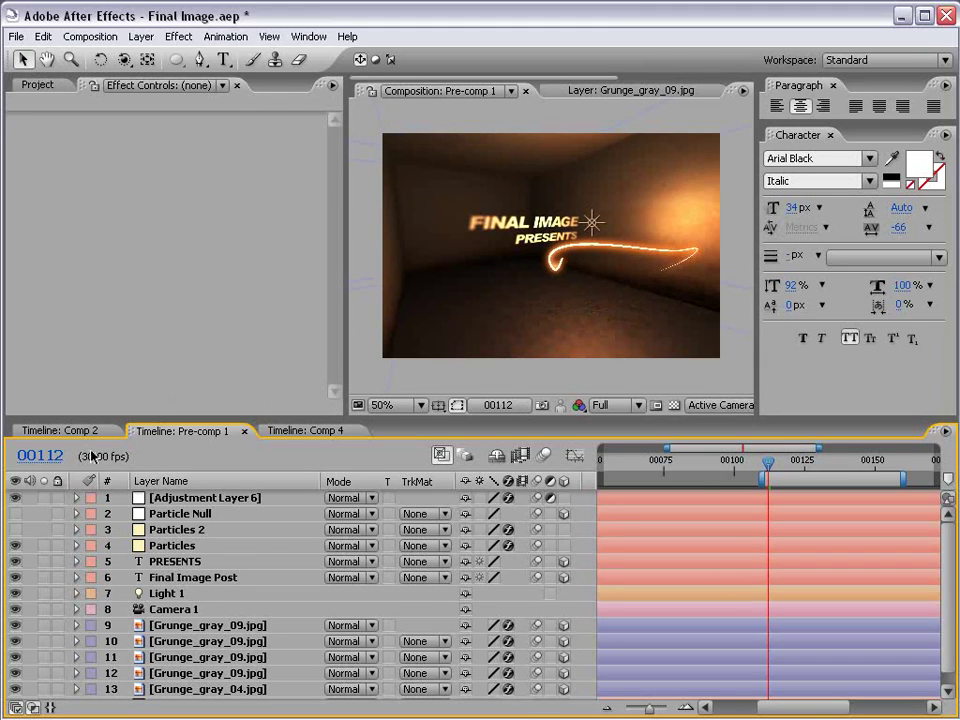
Step: View Comp 2's website title and light streak in an enlarged composition view
{"action": "left_click", "coordinate": [60, 430]}
{"action": "key", "text": "grave"}
{"action": "key", "text": "period"}
{"action": "left_click_drag", "start_coordinate": [424, 406], "coordinate": [427, 404]}
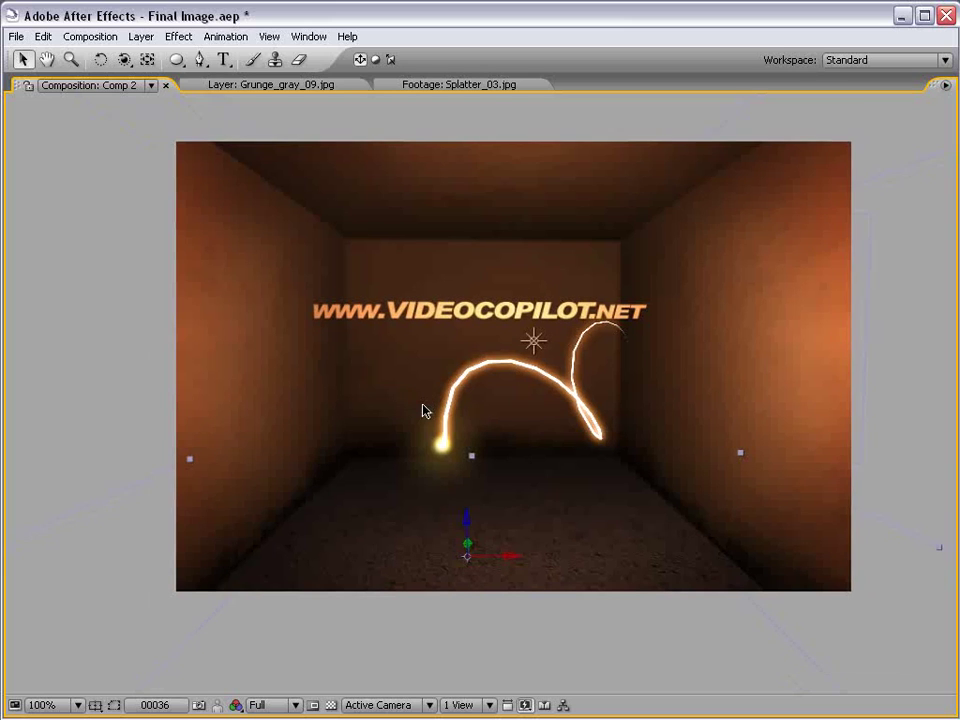